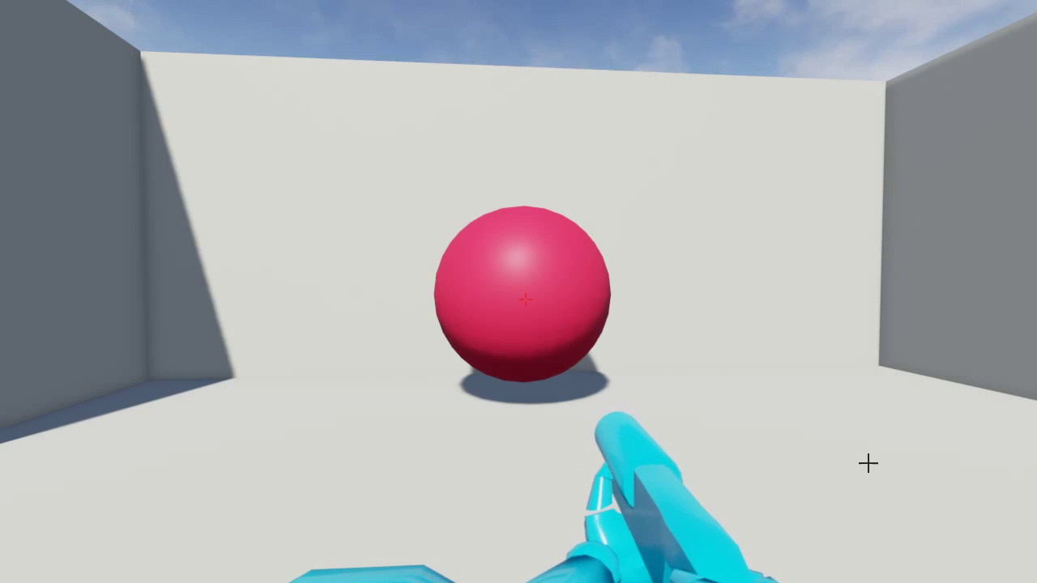
- Preview the sphere's color change by walking toward and away from it several times, and end the play session
{"action": "key", "text": "w"}
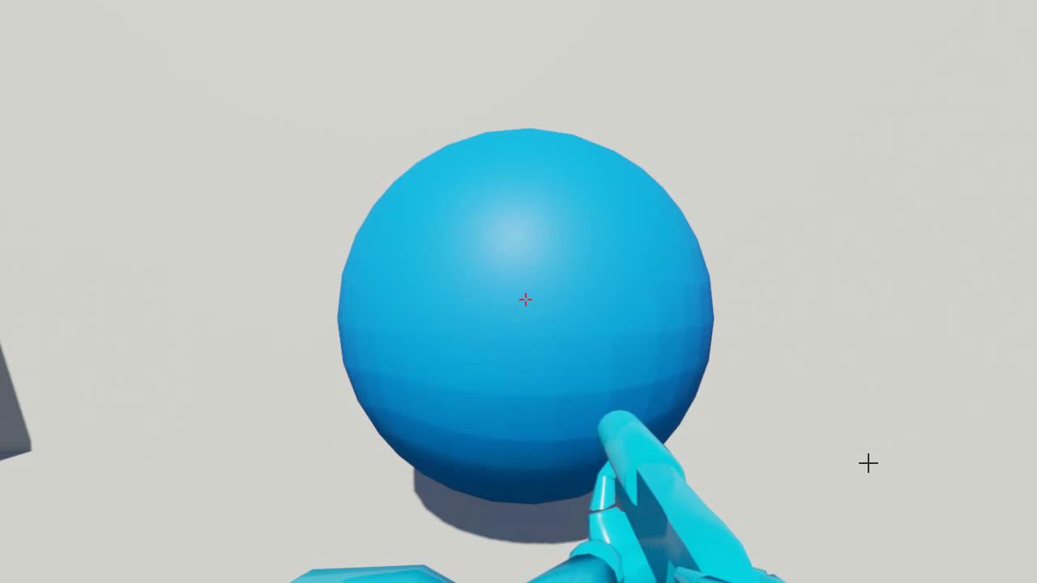
{"action": "key", "text": "s"}
{"action": "key", "text": "w"}
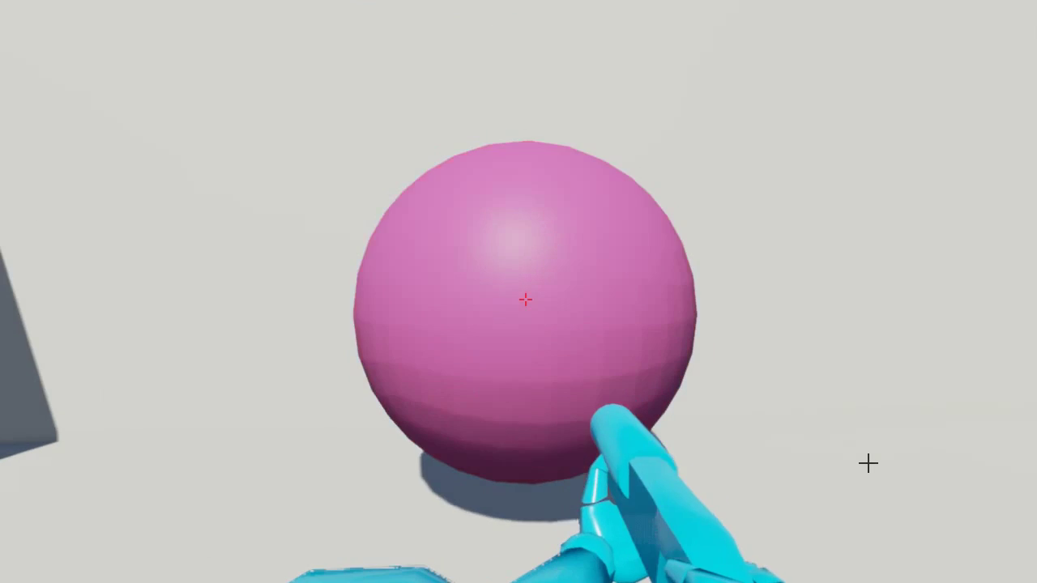
{"action": "key", "text": "s"}
{"action": "key", "text": "w"}
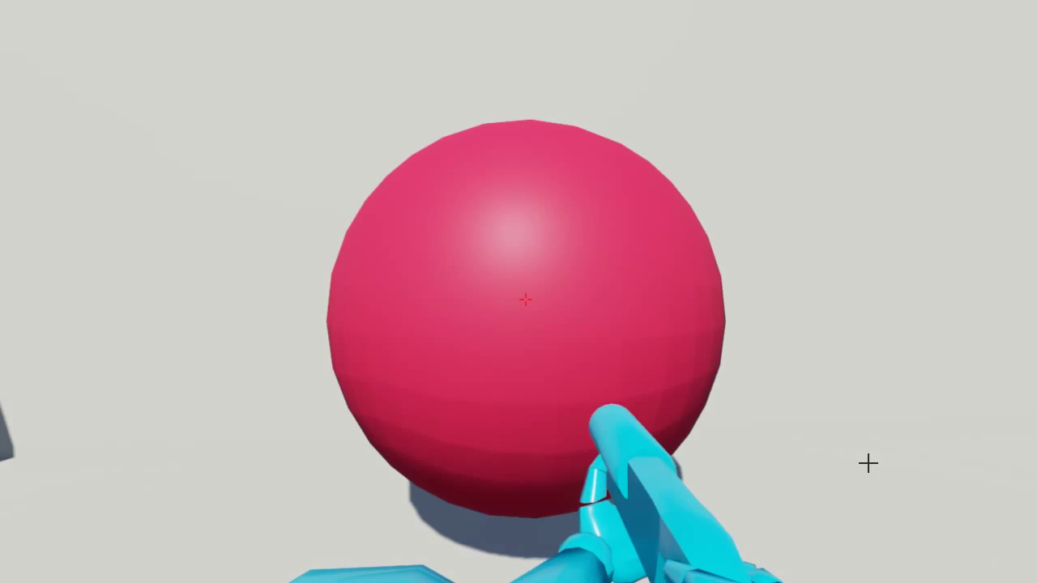
{"action": "key", "text": "s"}
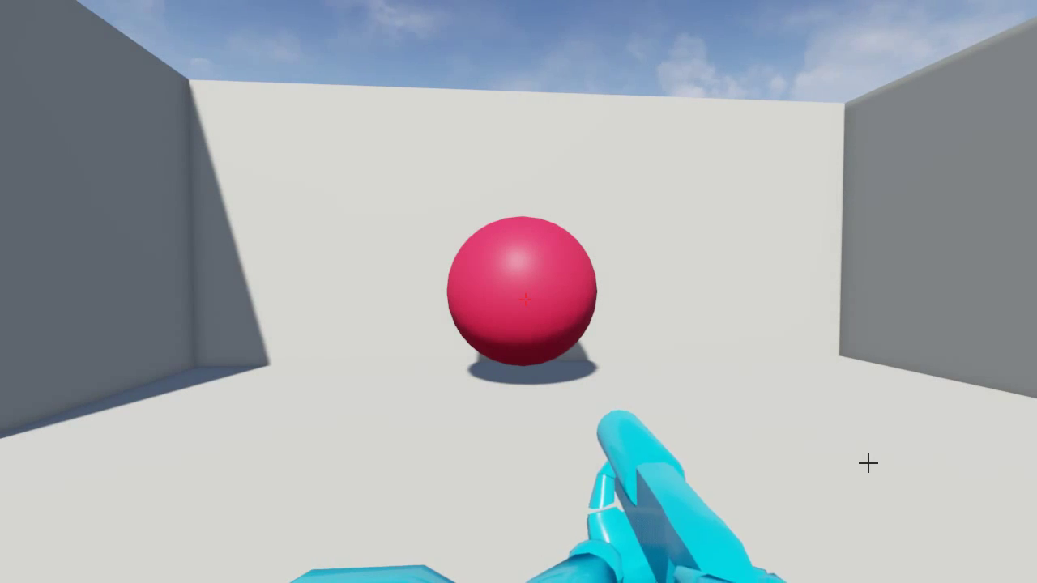
{"action": "key", "text": "Escape"}
- Place a second Trigger Volume beside the existing one in the level, and delete it
{"action": "key", "text": "f"}
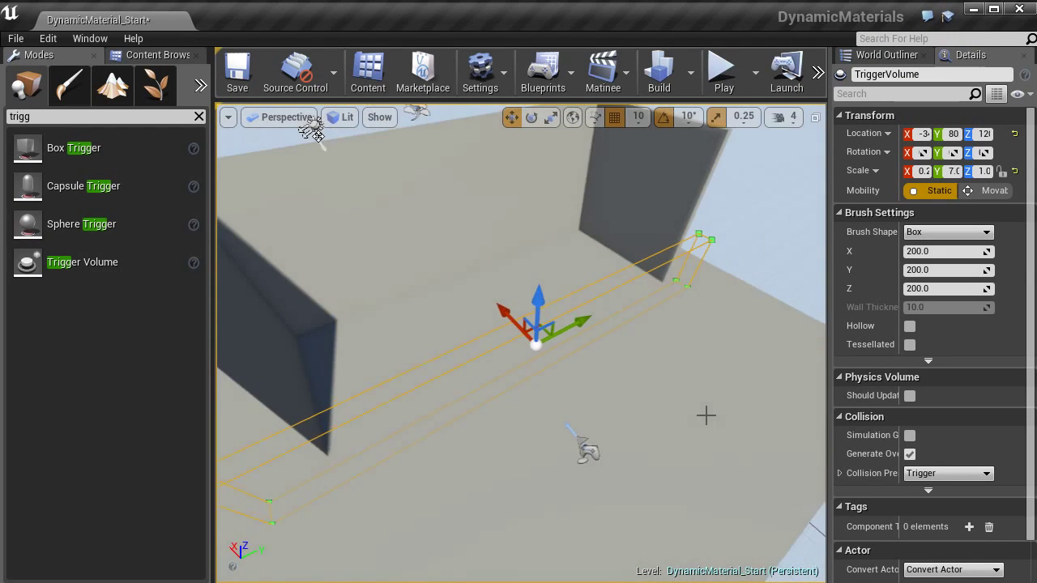
{"action": "left_click_drag", "start_coordinate": [707, 415], "coordinate": [849, 295], "text": "alt"}
{"action": "left_click_drag", "start_coordinate": [706, 349], "coordinate": [616, 381], "text": "alt"}
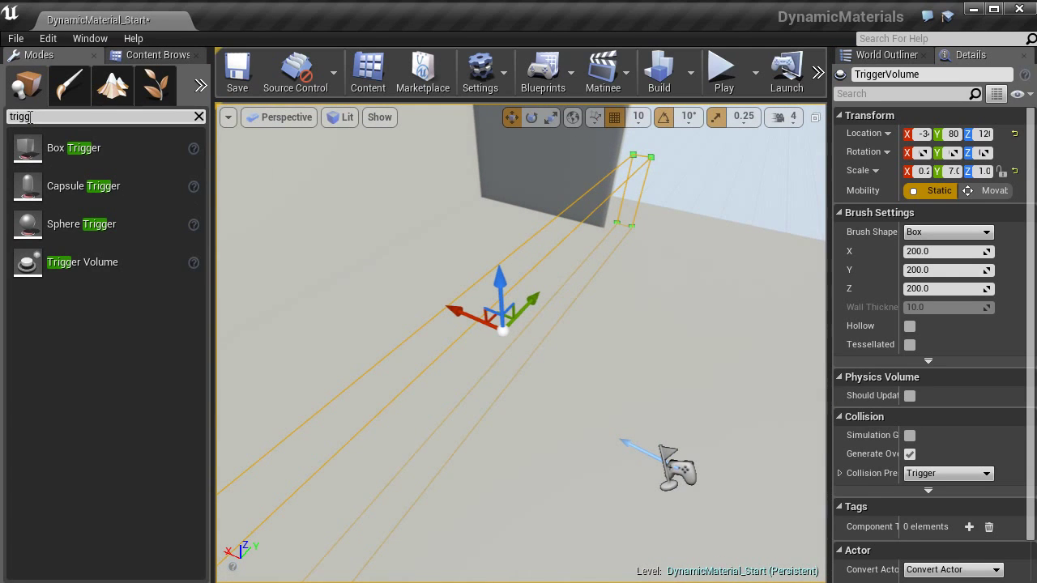
{"action": "left_click_drag", "start_coordinate": [58, 272], "coordinate": [372, 324]}
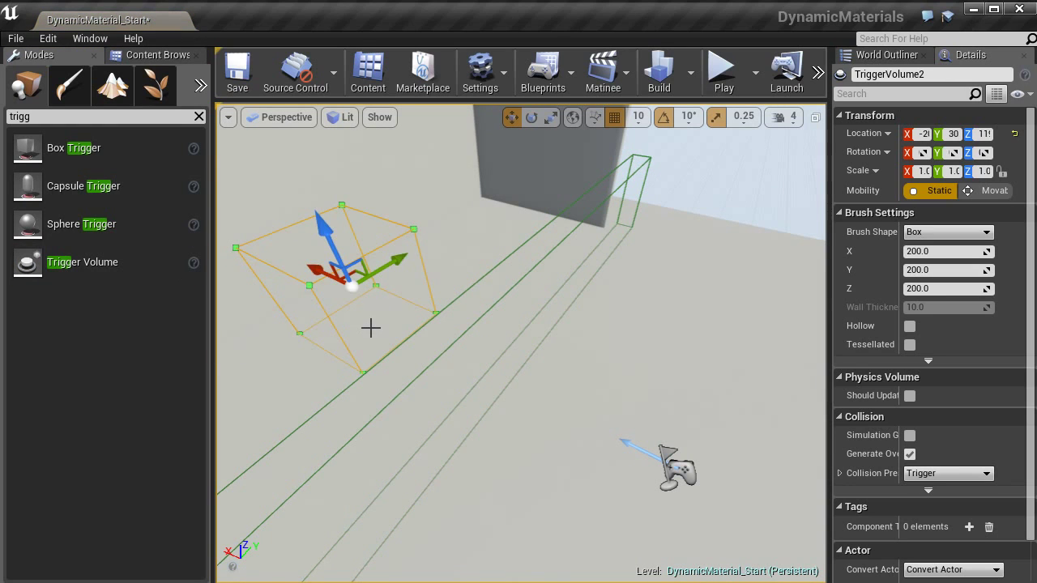
{"action": "key", "text": "Delete"}
- Place the Material Sphere from the Props folder on the floor between the walls, near the trigger volume
{"action": "left_click", "coordinate": [153, 54]}
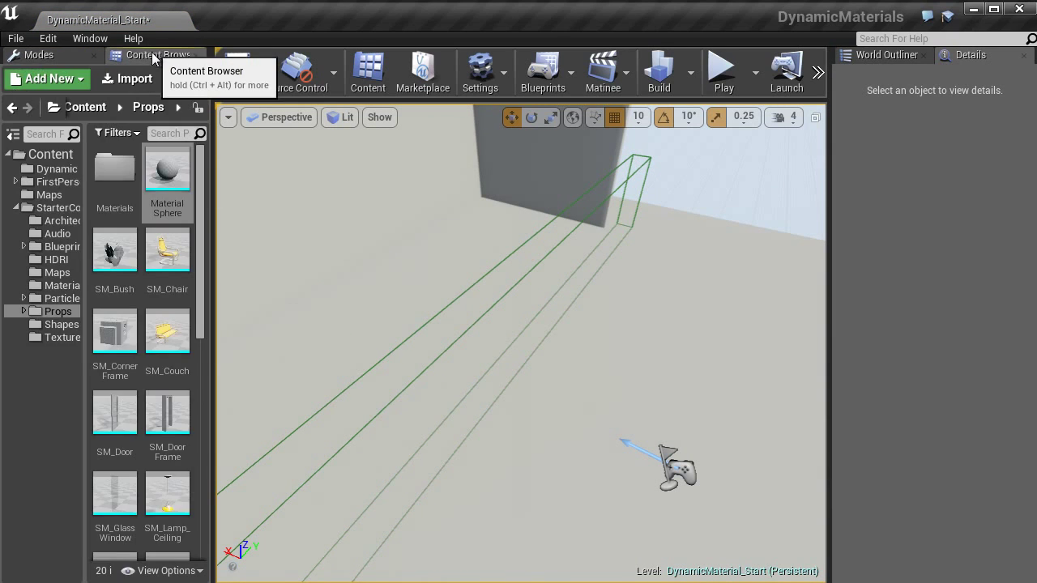
{"action": "right_click_drag", "start_coordinate": [670, 288], "coordinate": [523, 258]}
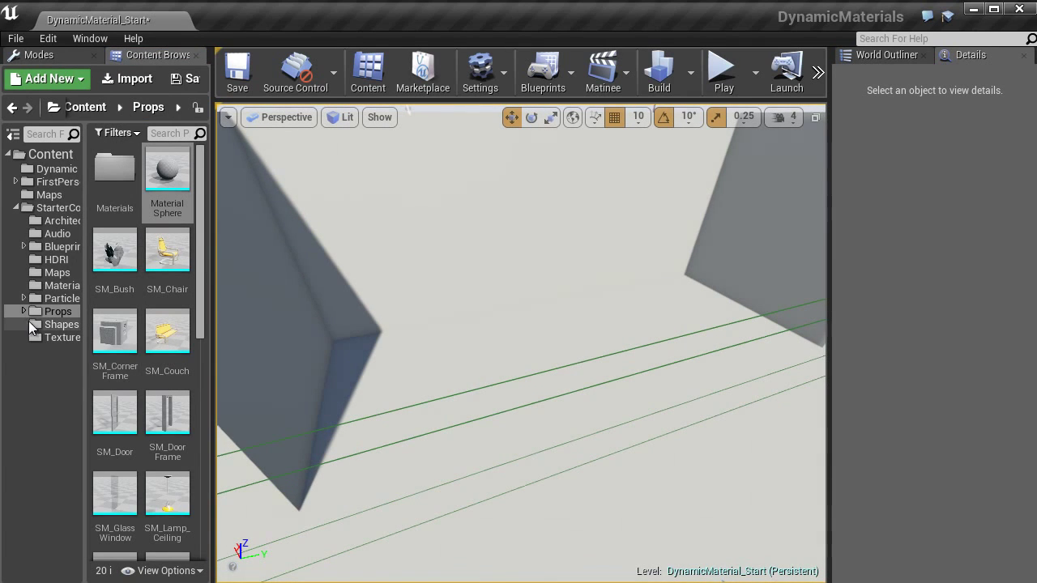
{"action": "left_click_drag", "start_coordinate": [167, 172], "coordinate": [537, 349]}
- Scale the sphere uniformly to about 2.2 and raise it above the floor to a Z of about 160
{"action": "key", "text": "e"}
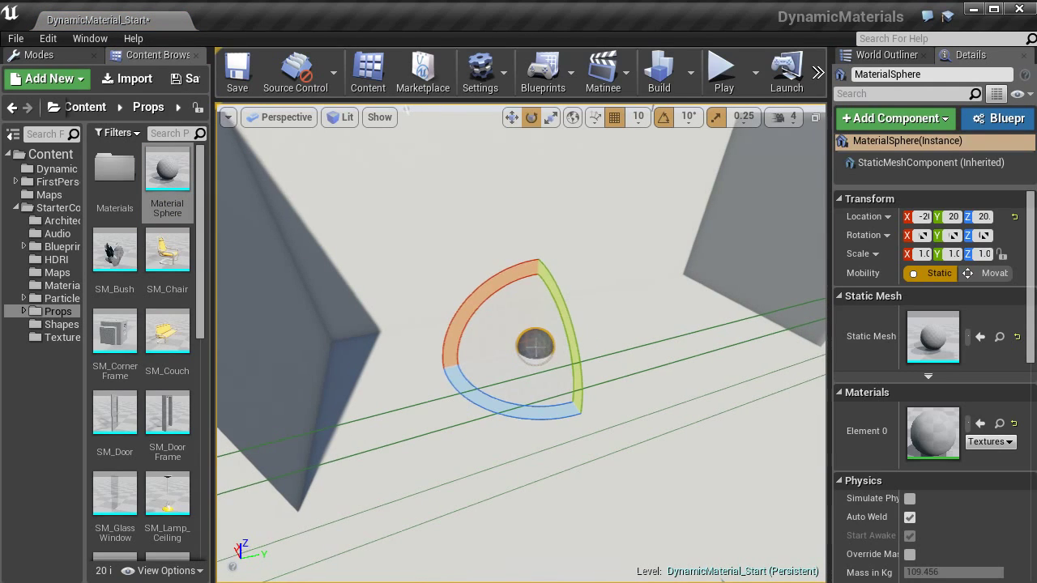
{"action": "key", "text": "w"}
{"action": "key", "text": "e"}
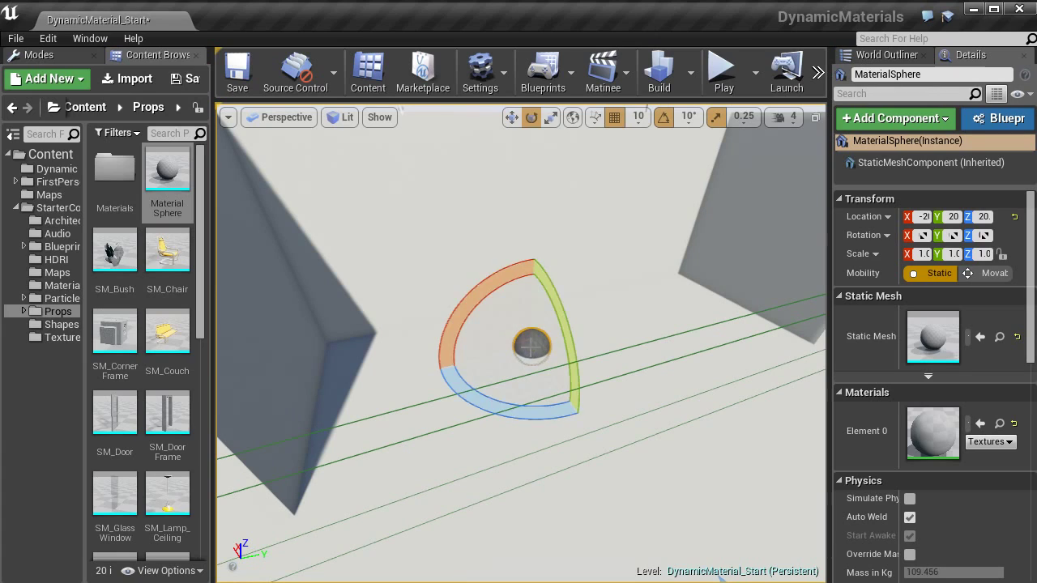
{"action": "key", "text": "r"}
{"action": "left_click_drag", "start_coordinate": [578, 349], "coordinate": [594, 349]}
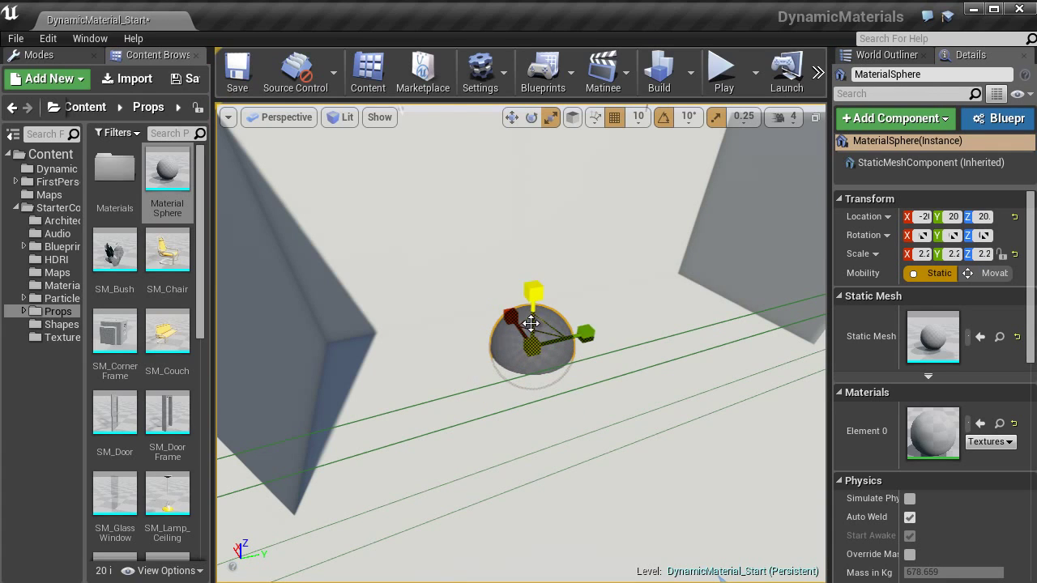
{"action": "key", "text": "w"}
{"action": "left_click_drag", "start_coordinate": [530, 291], "coordinate": [531, 241]}
{"action": "left_click_drag", "start_coordinate": [600, 322], "coordinate": [588, 221], "text": "alt"}
{"action": "right_click_drag", "start_coordinate": [588, 220], "coordinate": [598, 264]}
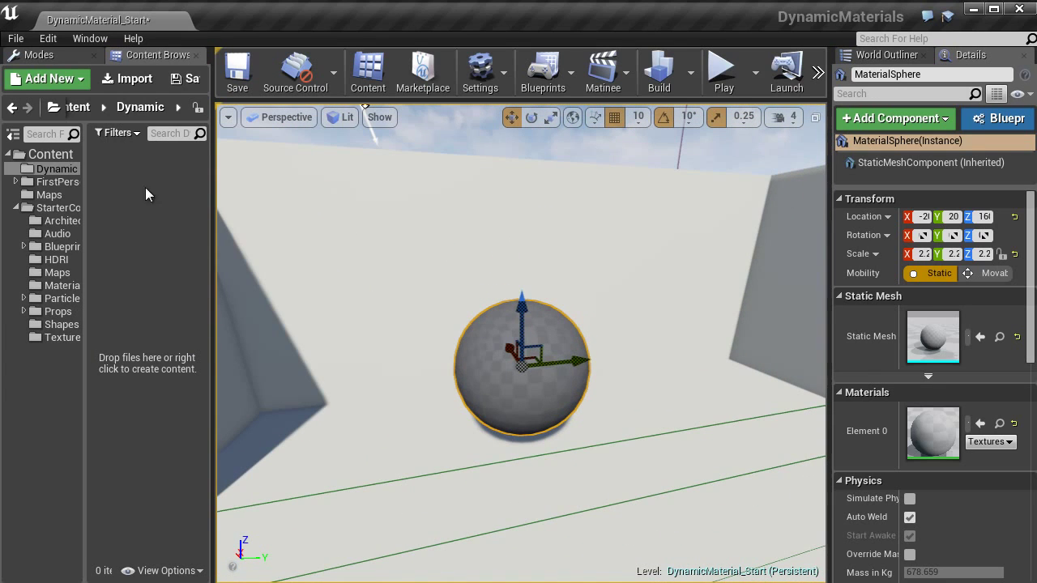
- Create a material named MAT_Dynamic in the Dynamic content folder and open it for editing
{"action": "right_click", "coordinate": [127, 201]}
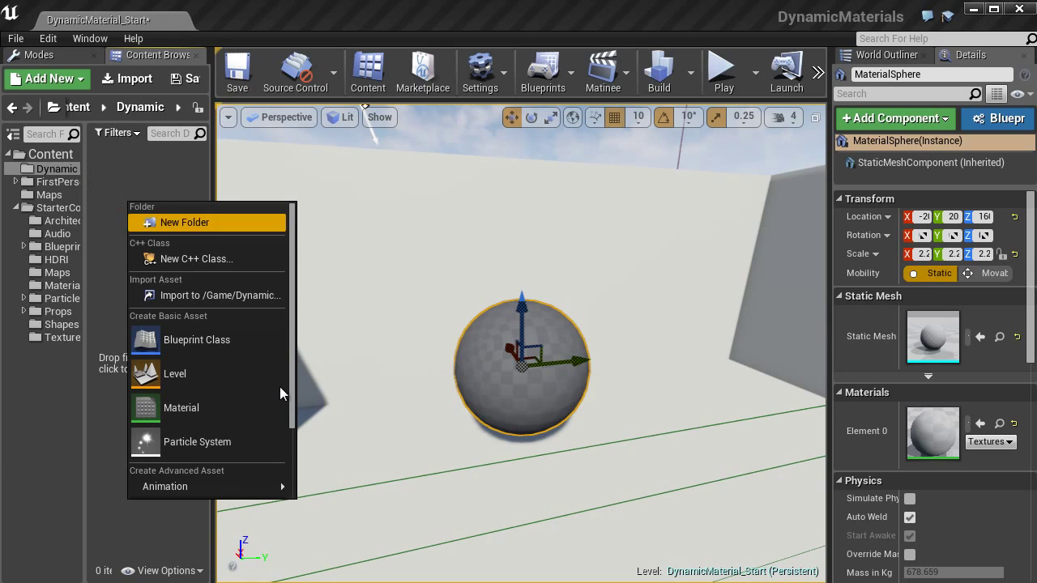
{"action": "right_click", "coordinate": [133, 165]}
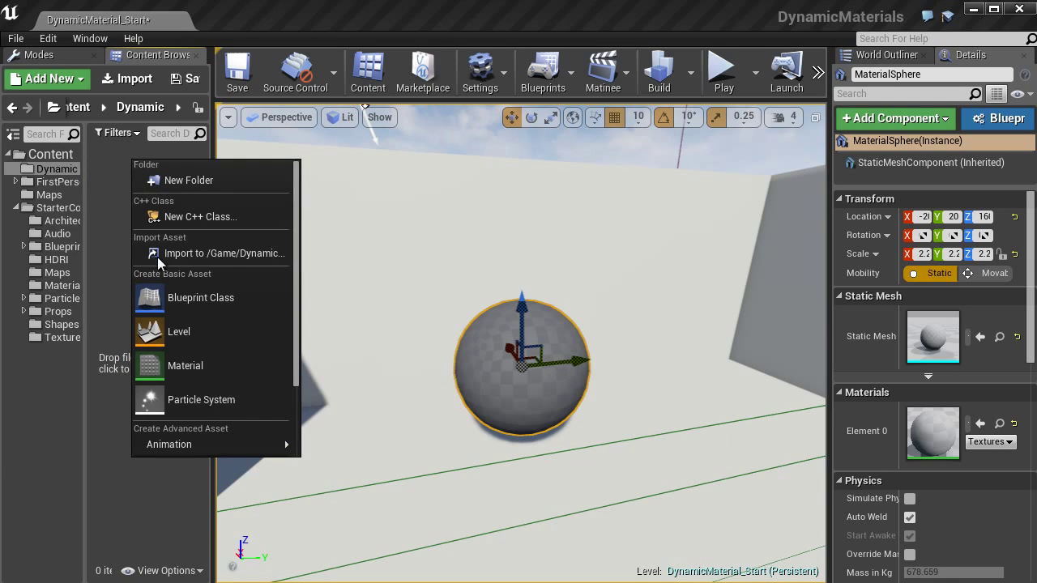
{"action": "left_click", "coordinate": [209, 370]}
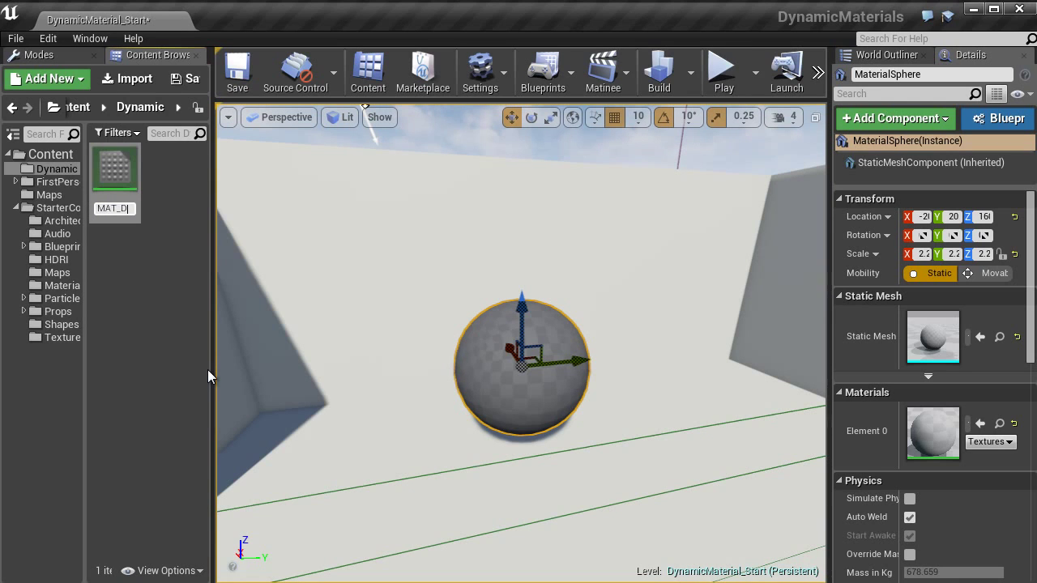
{"action": "type", "text": "MAT_Dynamic"}
{"action": "key", "text": "Return"}
{"action": "key", "text": "Return"}
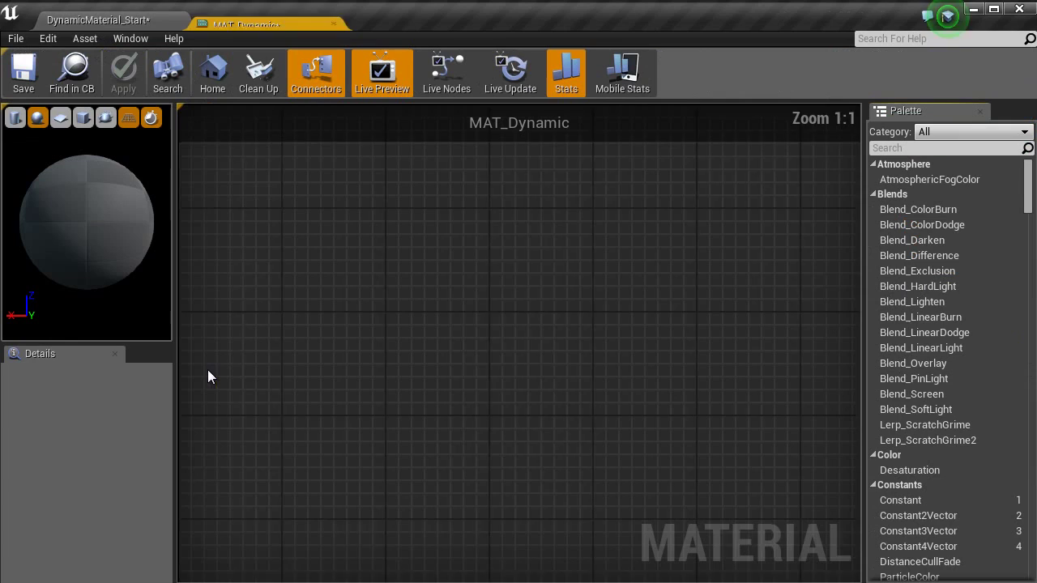
- Close the node palette to widen the graph, and add a Linear Interpolate (Lerp) node before the MAT_Dynamic node
{"action": "right_click_drag", "start_coordinate": [382, 359], "coordinate": [603, 427]}
{"action": "scroll", "coordinate": [494, 370], "scroll_direction": "down", "scroll_amount": 1}
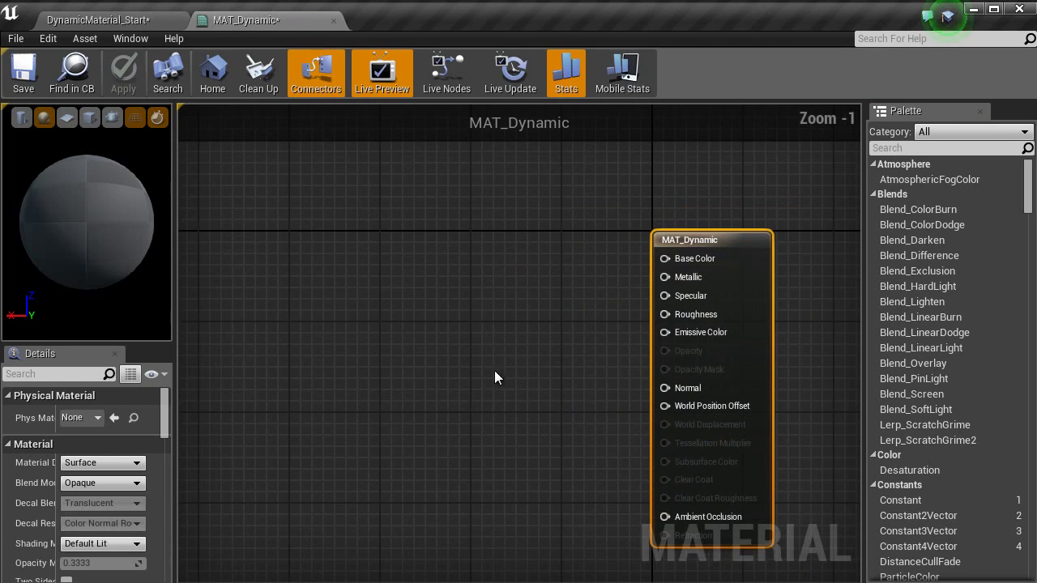
{"action": "right_click_drag", "start_coordinate": [304, 301], "coordinate": [358, 307]}
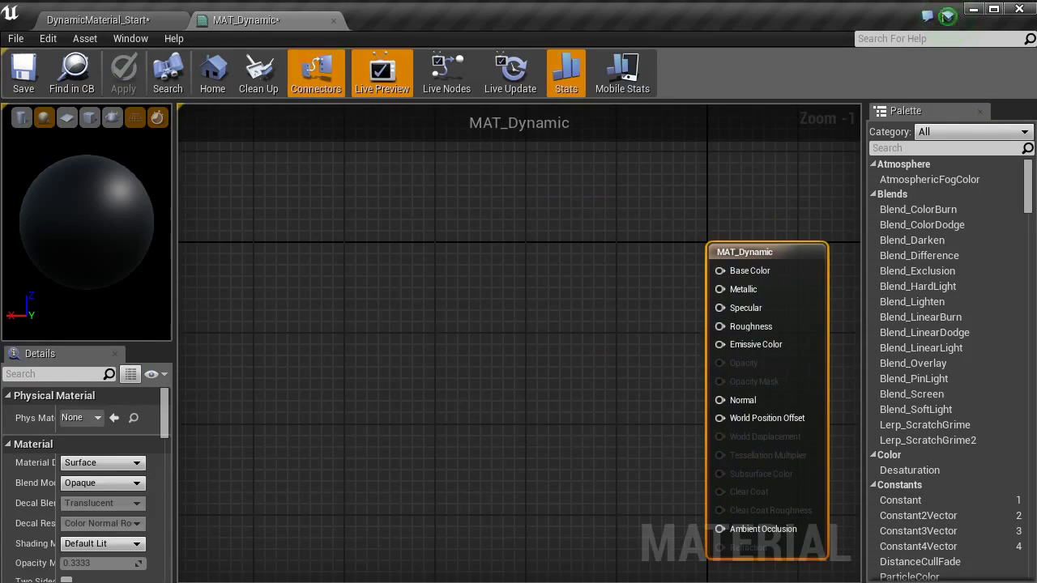
{"action": "left_click", "coordinate": [980, 111]}
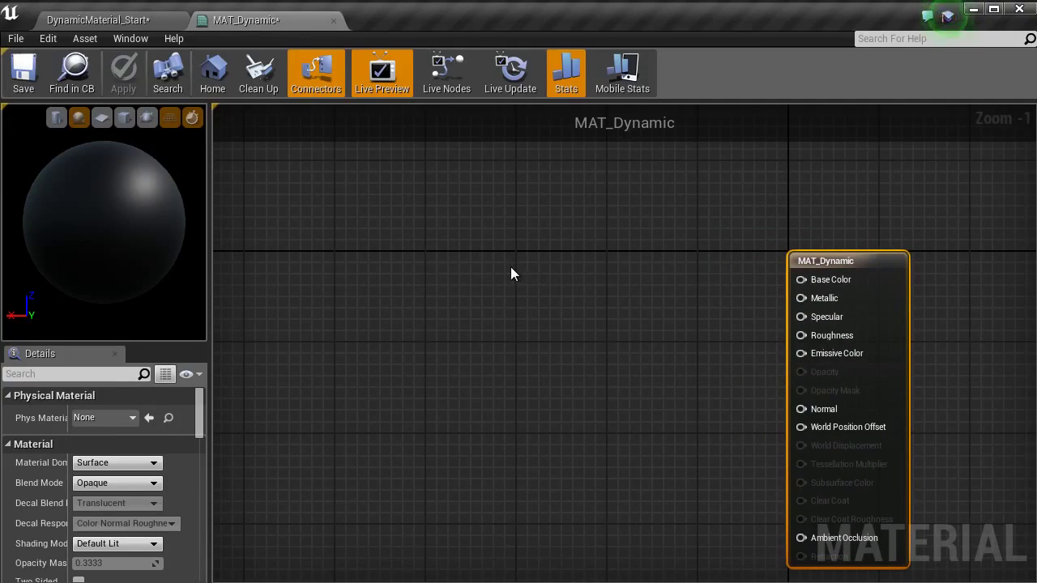
{"action": "key", "text": "l"}
{"action": "left_click", "coordinate": [583, 274]}
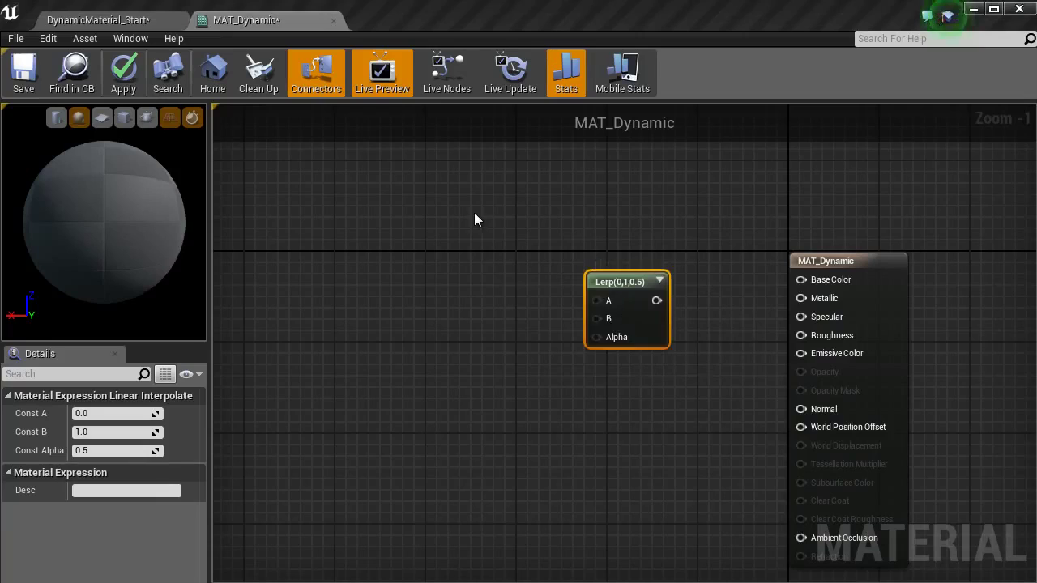
{"action": "right_click", "coordinate": [475, 214]}
{"action": "type", "text": "lerp"}
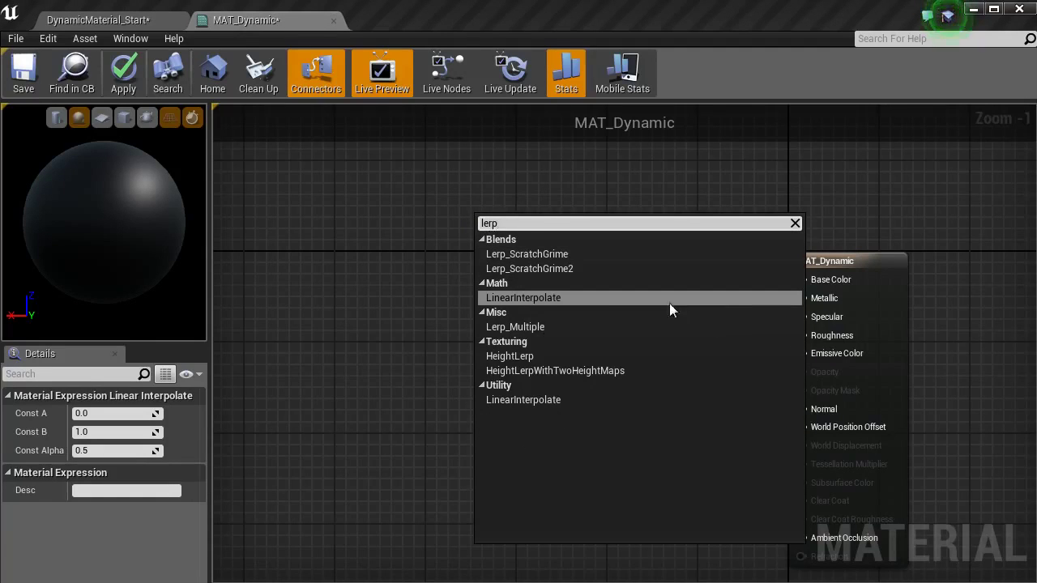
{"action": "left_click", "coordinate": [444, 331]}
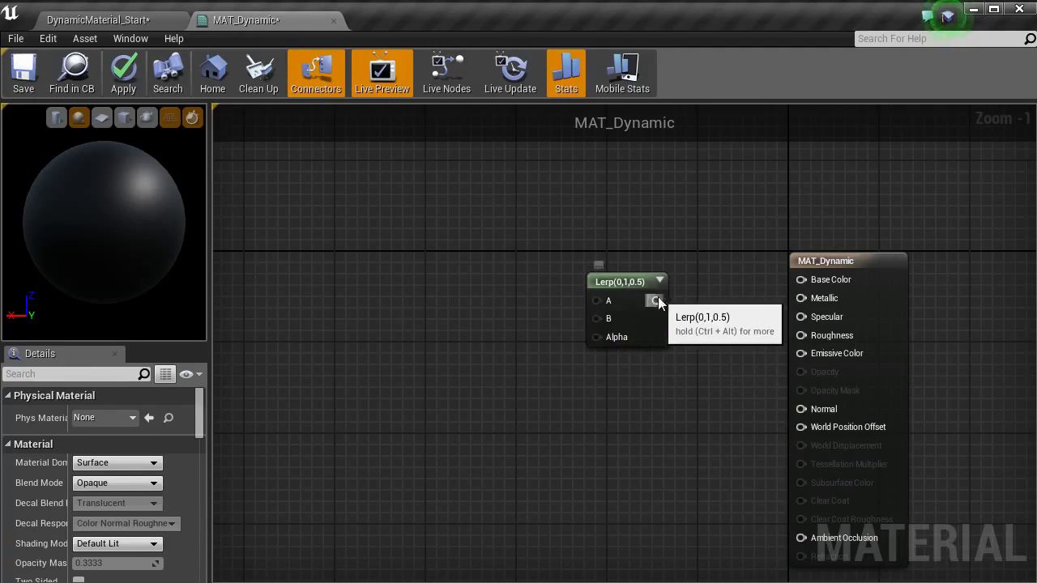
- Connect the Lerp output to the material's Base Color and move the Lerp node closer to the MAT_Dynamic node
{"action": "left_click_drag", "start_coordinate": [658, 301], "coordinate": [817, 278]}
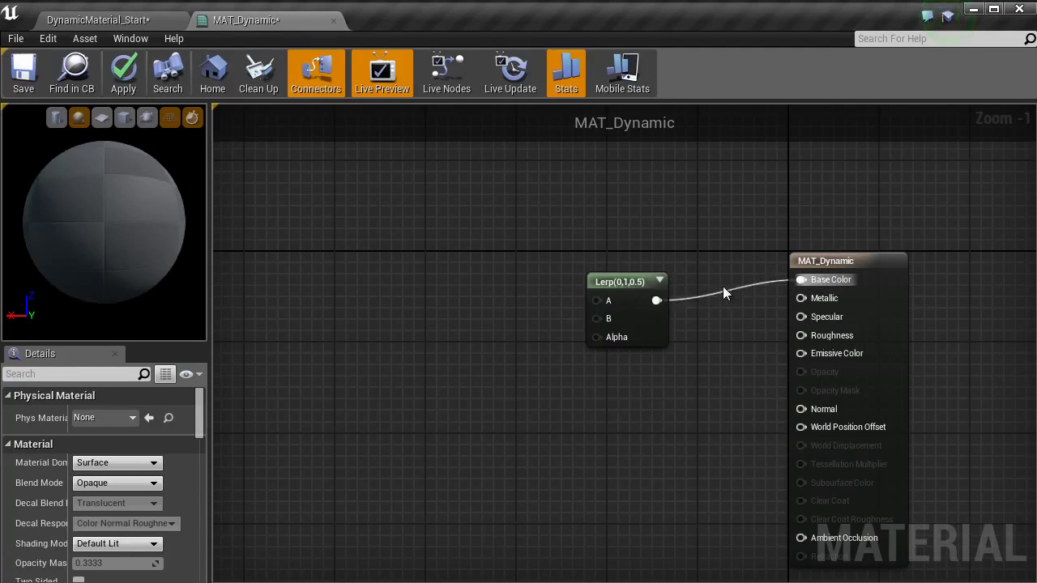
{"action": "left_click", "coordinate": [618, 287]}
{"action": "right_click_drag", "start_coordinate": [626, 289], "coordinate": [683, 315]}
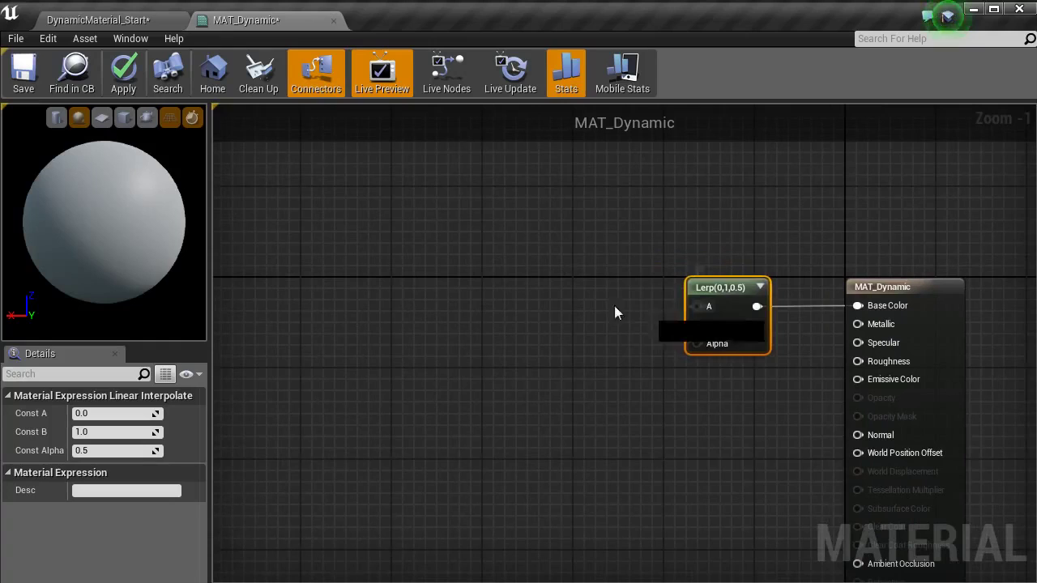
- Create a Vector Parameter named Color1 feeding the Lerp's A input, and move it away from the Lerp node
{"action": "left_click_drag", "start_coordinate": [697, 306], "coordinate": [591, 260]}
{"action": "type", "text": "vectorpa"}
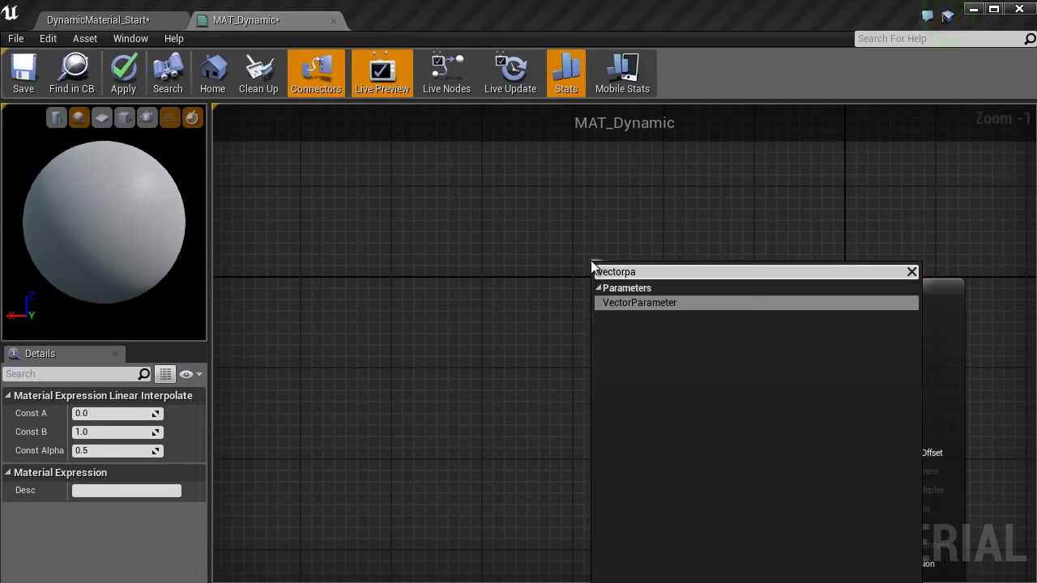
{"action": "key", "text": "Return"}
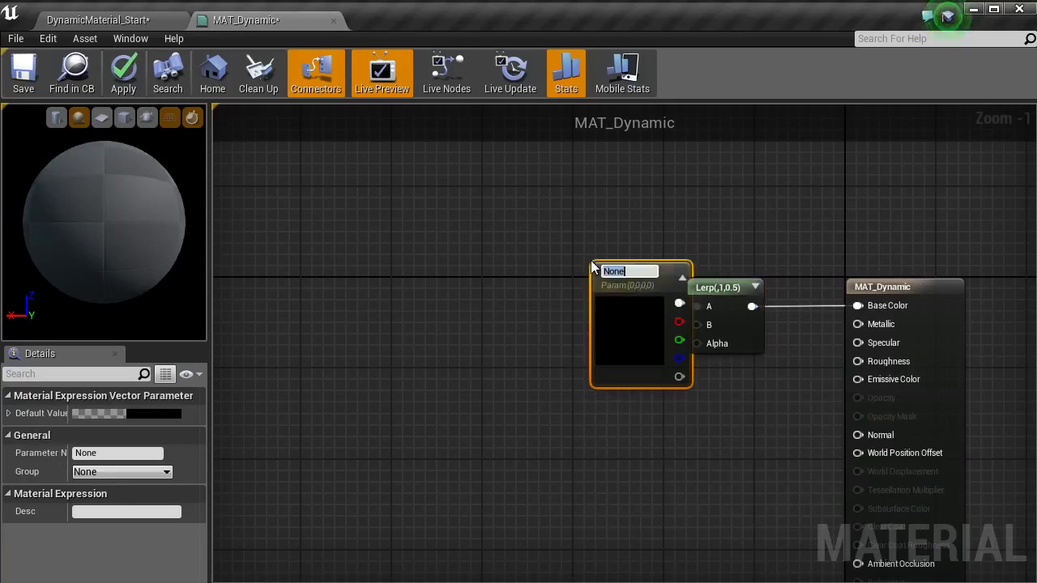
{"action": "type", "text": "Color"}
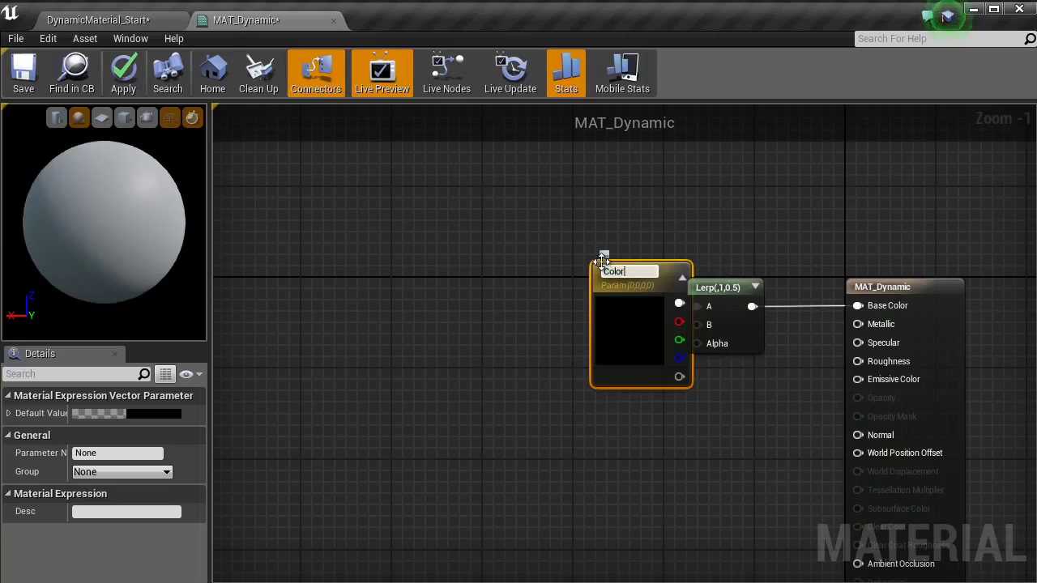
{"action": "type", "text": "1"}
{"action": "key", "text": "Return"}
{"action": "left_click_drag", "start_coordinate": [622, 344], "coordinate": [512, 258]}
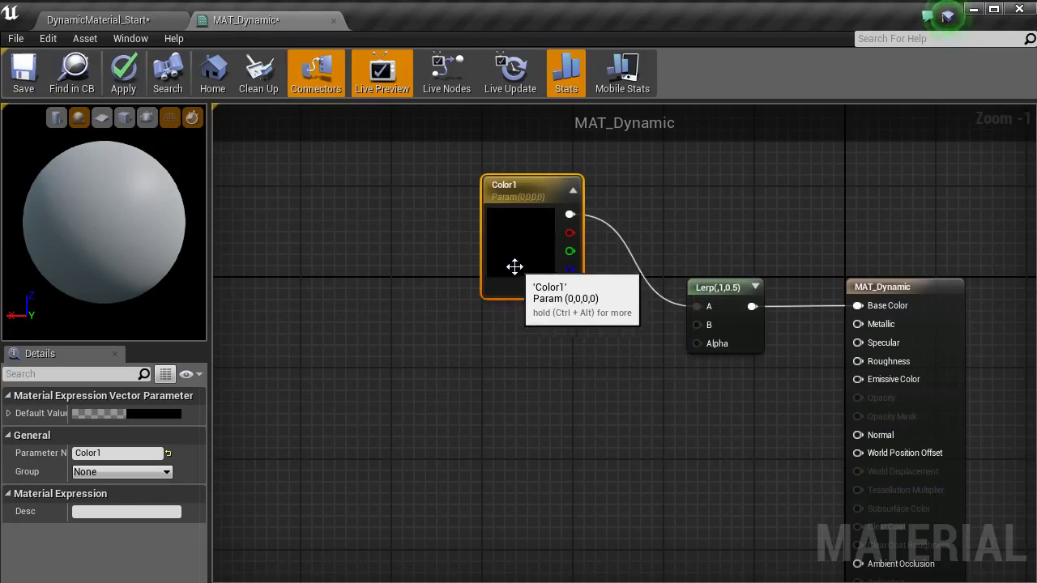
- Duplicate the Color1 parameter below the original as Color2 and connect it to the Lerp's B input
{"action": "key", "text": "ctrl+w"}
{"action": "left_click_drag", "start_coordinate": [640, 395], "coordinate": [505, 418]}
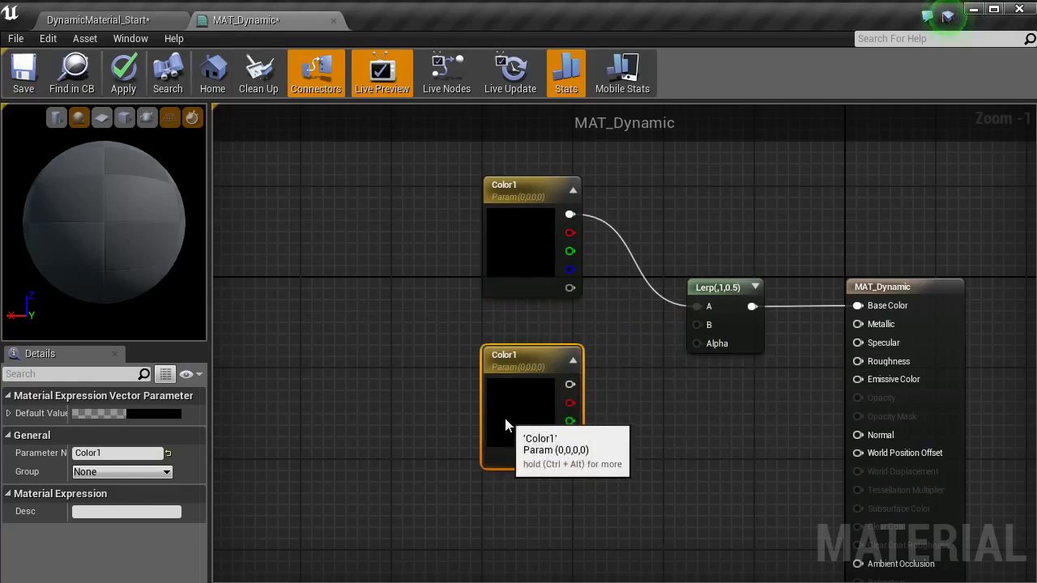
{"action": "left_click", "coordinate": [130, 453]}
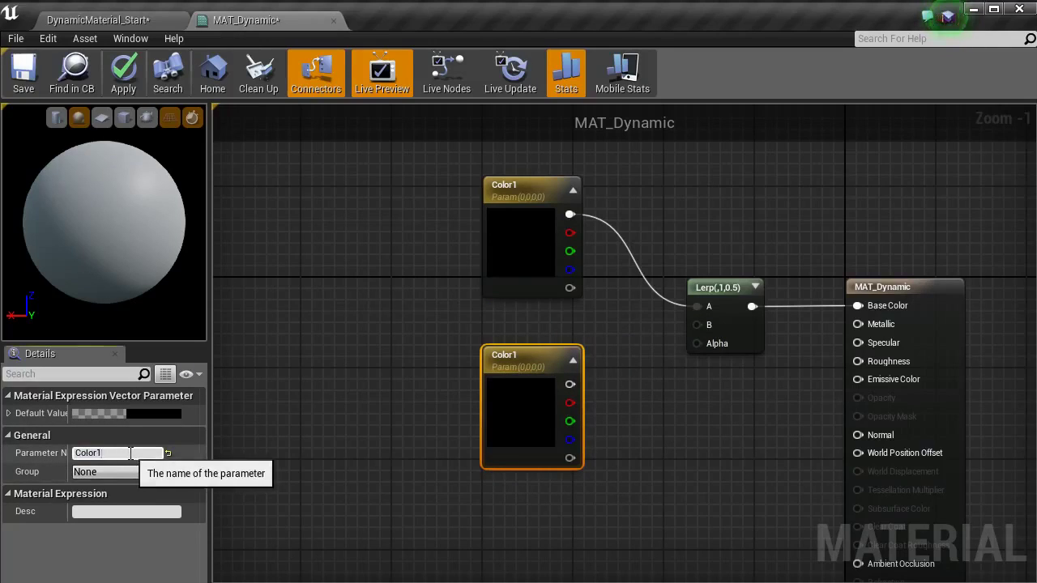
{"action": "type", "text": "Color2"}
{"action": "key", "text": "Return"}
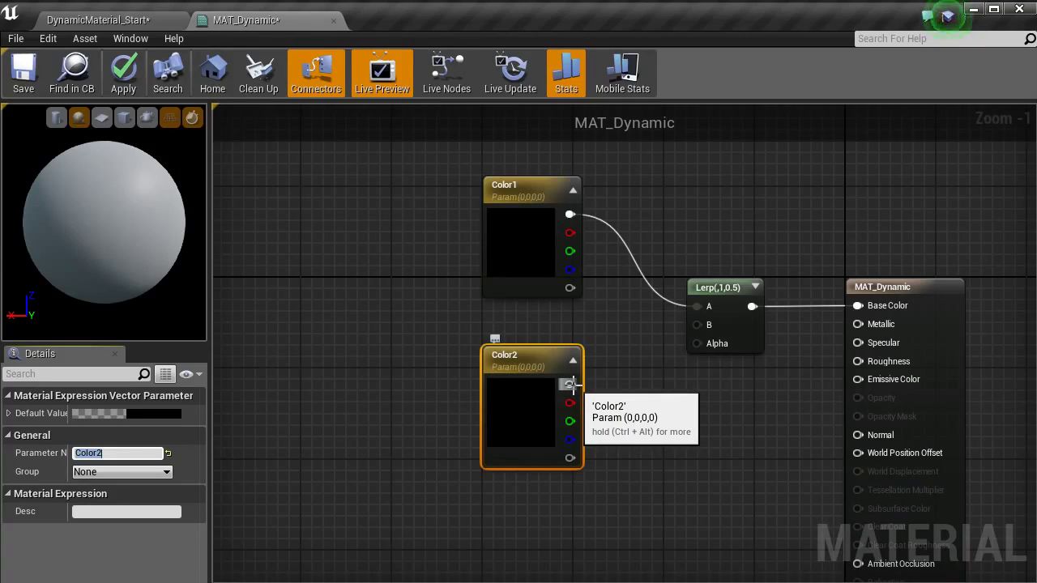
{"action": "left_click_drag", "start_coordinate": [571, 385], "coordinate": [698, 325]}
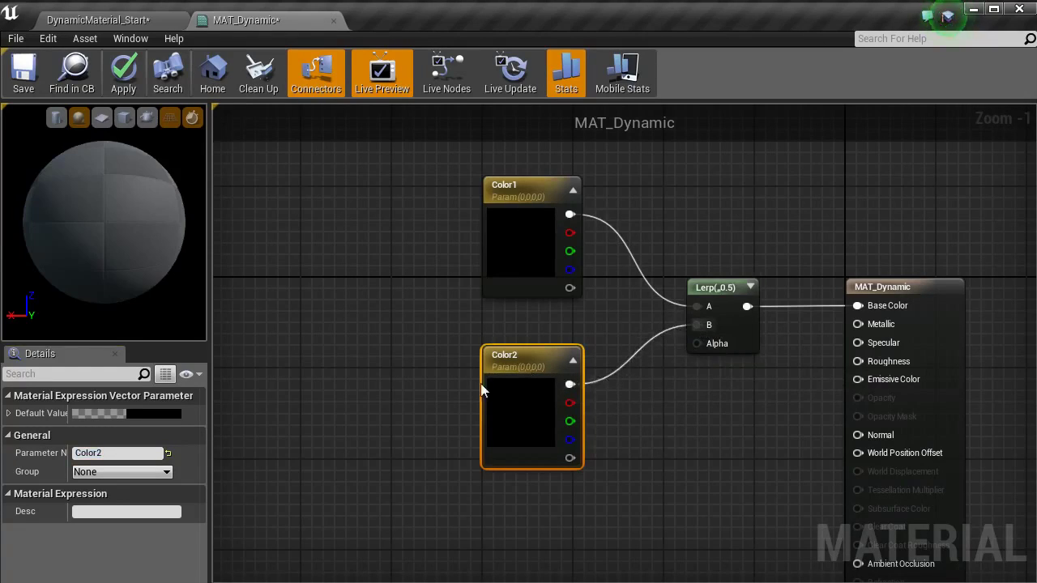
{"action": "left_click_drag", "start_coordinate": [514, 366], "coordinate": [500, 343]}
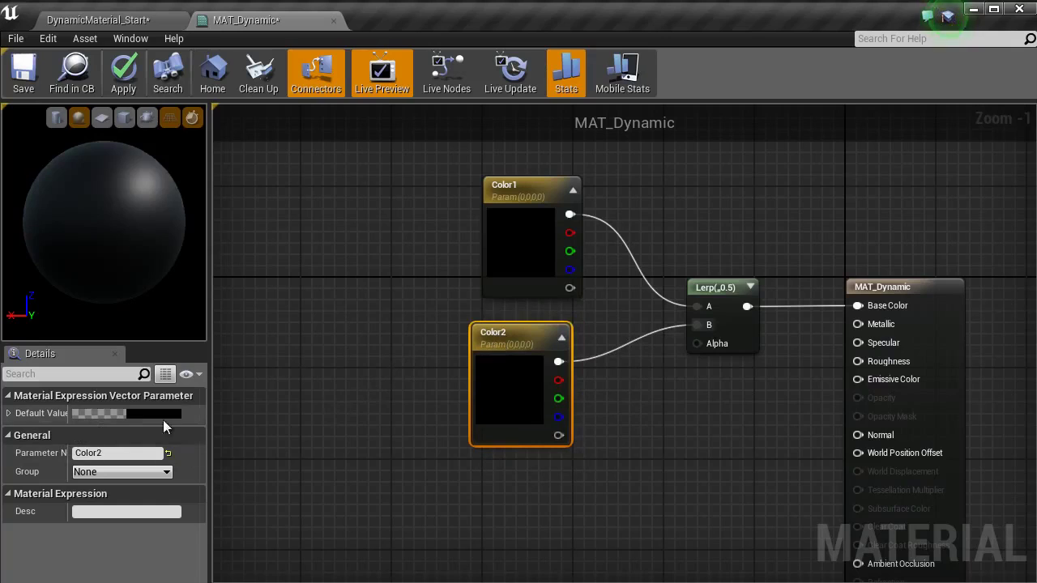
- Set the Color2 parameter's default value to a bright blue of about 0, 0.367, 0.89
{"action": "left_click", "coordinate": [170, 415]}
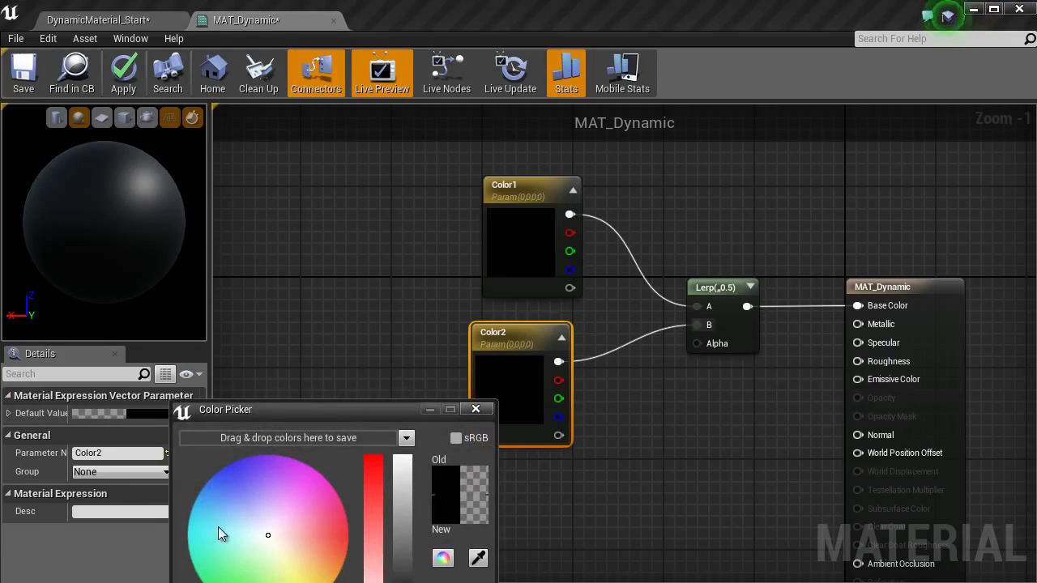
{"action": "left_click_drag", "start_coordinate": [218, 526], "coordinate": [202, 491]}
{"action": "left_click", "coordinate": [403, 472]}
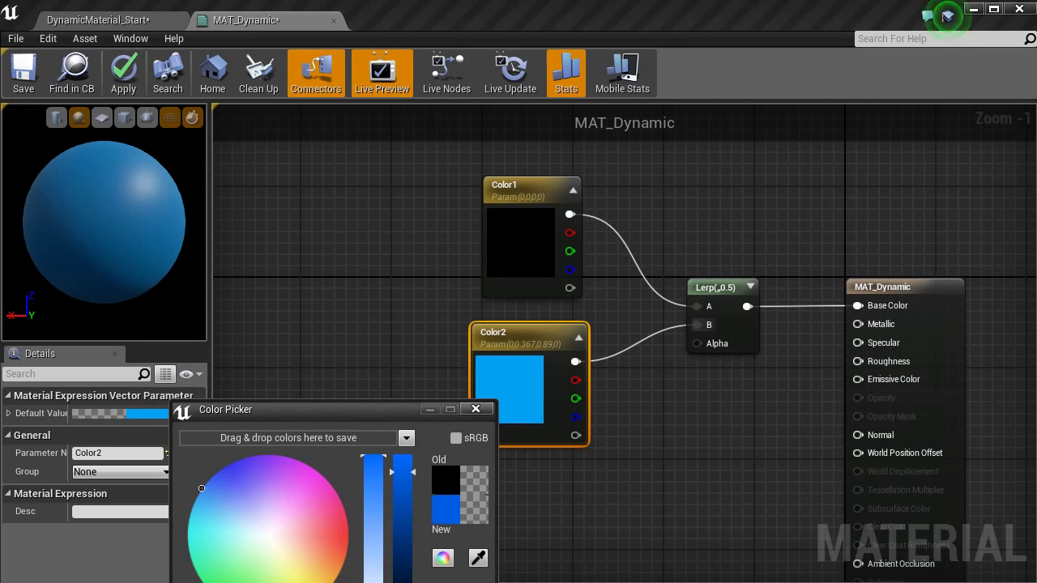
{"action": "key", "text": "Return"}
- Set the Color1 parameter's default value to a red with R 0.94, G 0.025 and B 0.097
{"action": "left_click", "coordinate": [522, 243]}
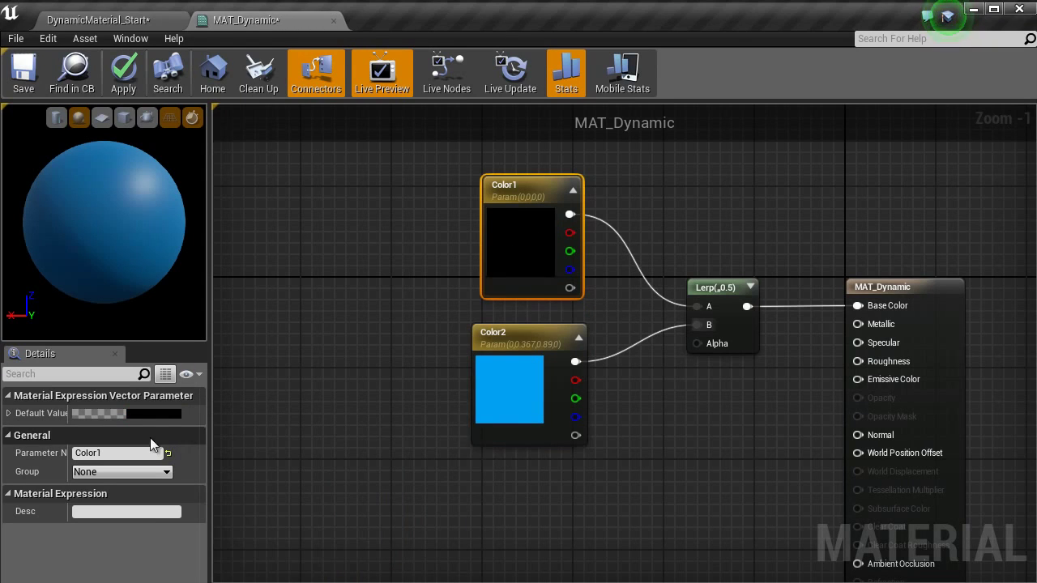
{"action": "left_click", "coordinate": [158, 414]}
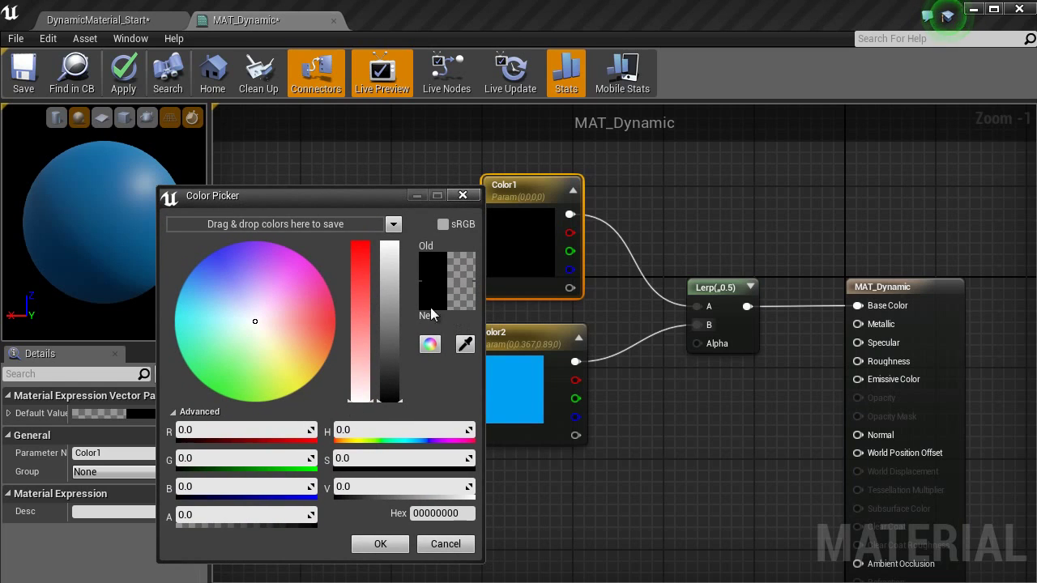
{"action": "left_click", "coordinate": [325, 315]}
{"action": "left_click", "coordinate": [325, 314]}
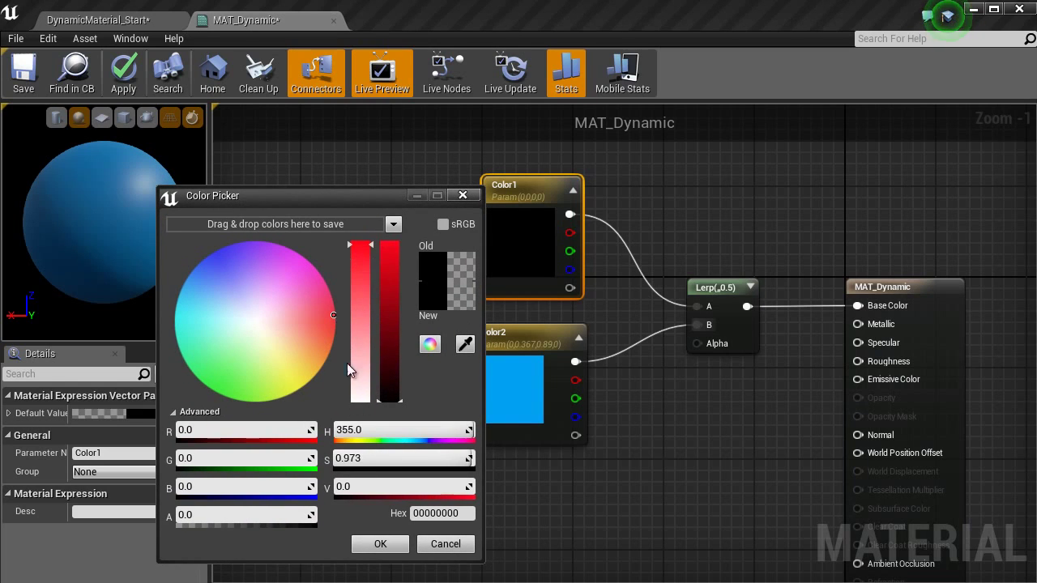
{"action": "left_click_drag", "start_coordinate": [389, 324], "coordinate": [388, 252]}
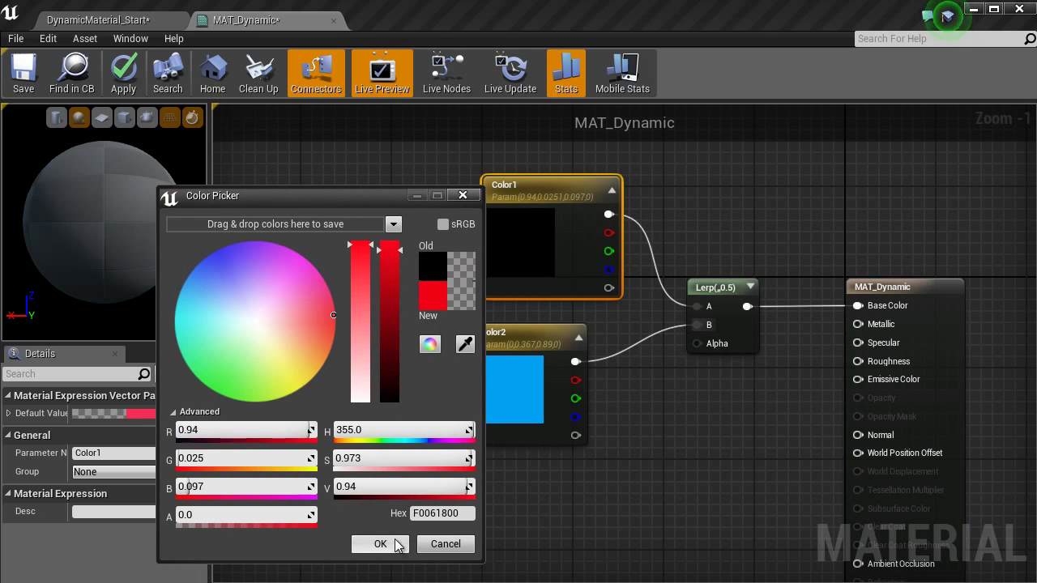
{"action": "left_click", "coordinate": [380, 543]}
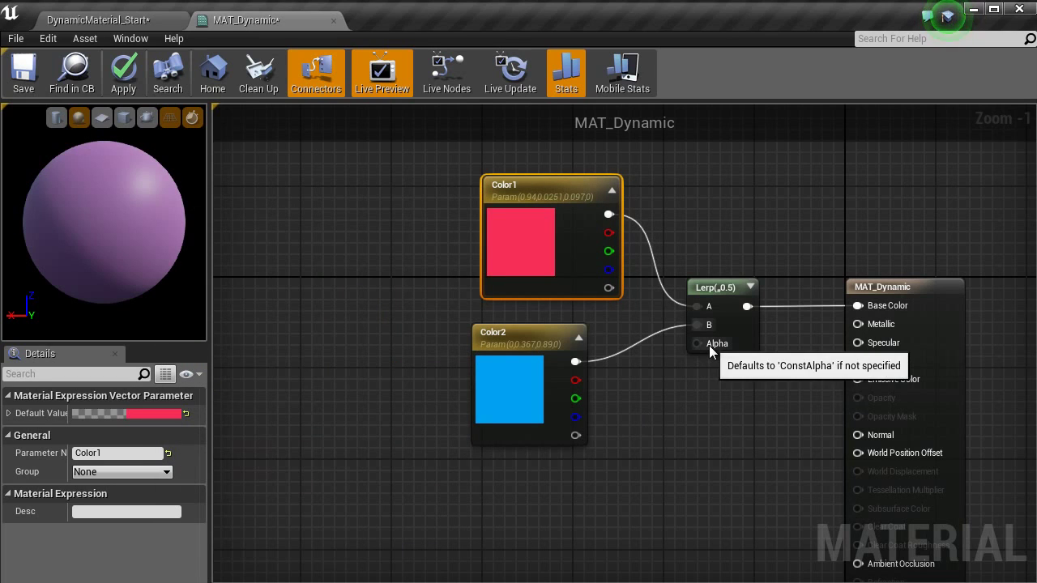
- Add a Constant node below the Color2 parameter that feeds the Lerp's Alpha input
{"action": "left_click_drag", "start_coordinate": [705, 345], "coordinate": [623, 527]}
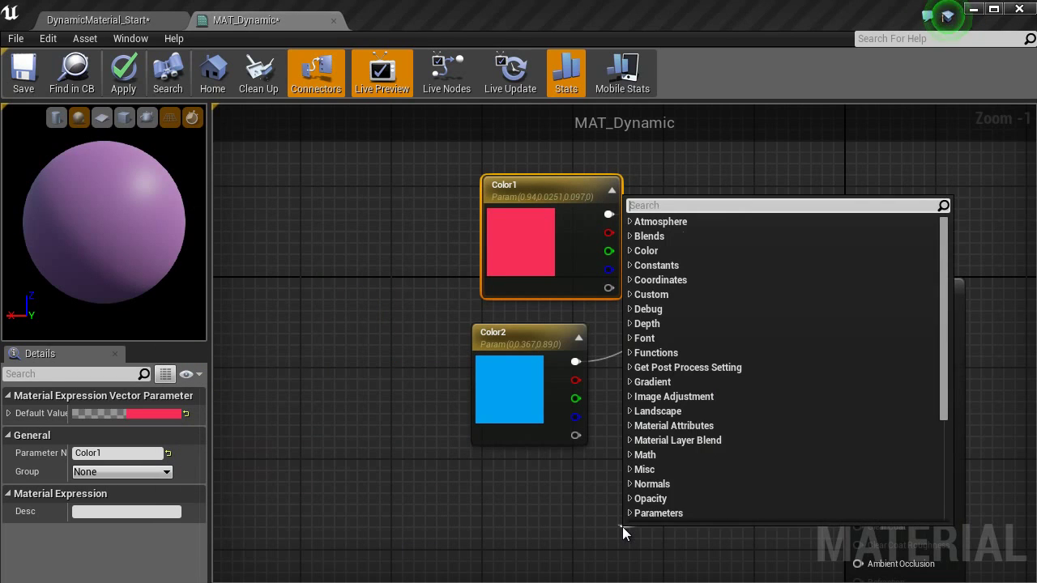
{"action": "type", "text": "con"}
{"action": "key", "text": "Return"}
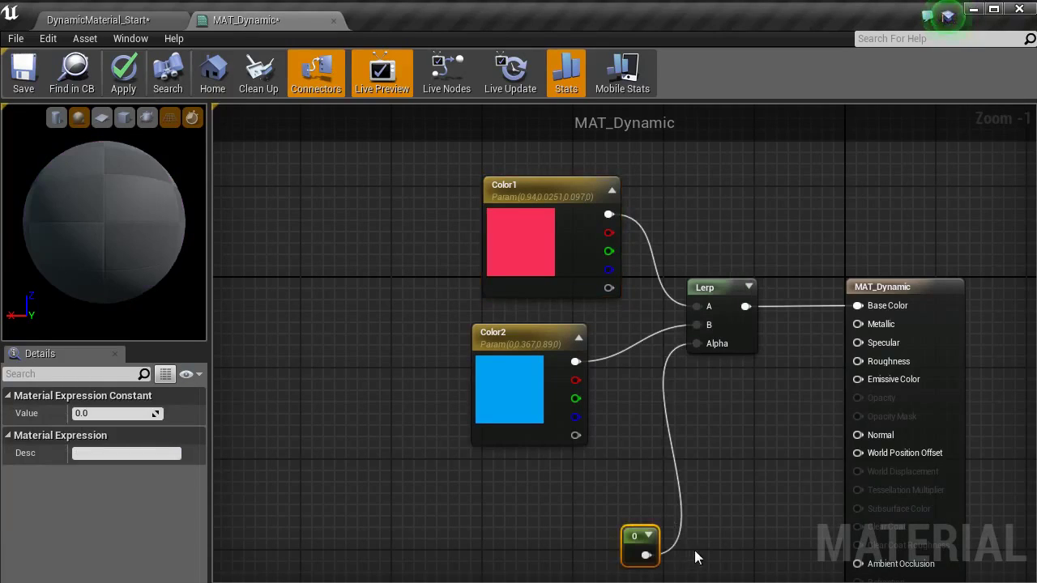
- Move the constant under Color2, convert it to a scalar parameter, and name it Color
{"action": "left_click_drag", "start_coordinate": [627, 558], "coordinate": [559, 503]}
{"action": "right_click", "coordinate": [560, 503]}
{"action": "left_click", "coordinate": [618, 238]}
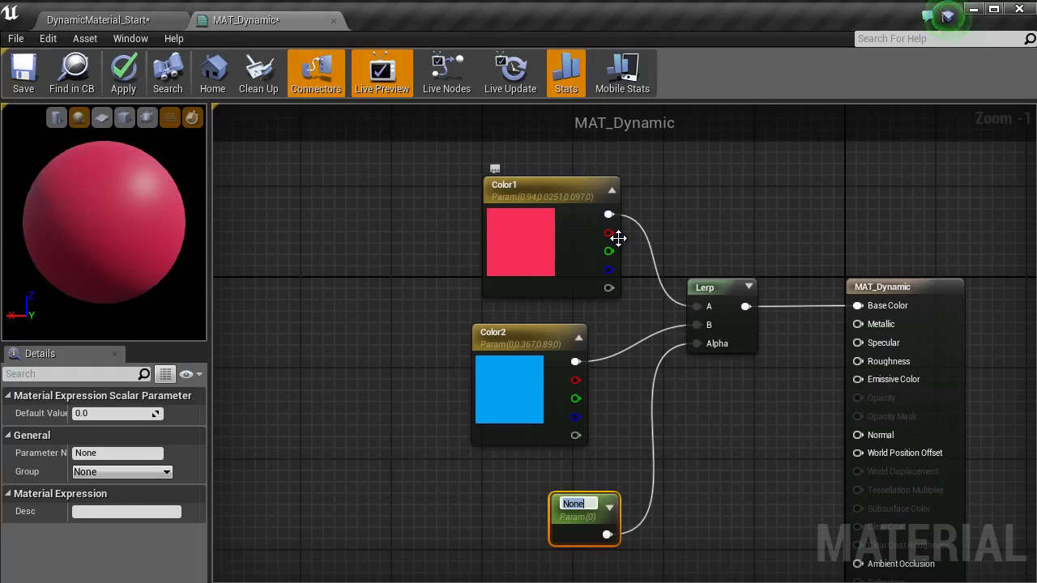
{"action": "type", "text": "Color"}
{"action": "key", "text": "Return"}
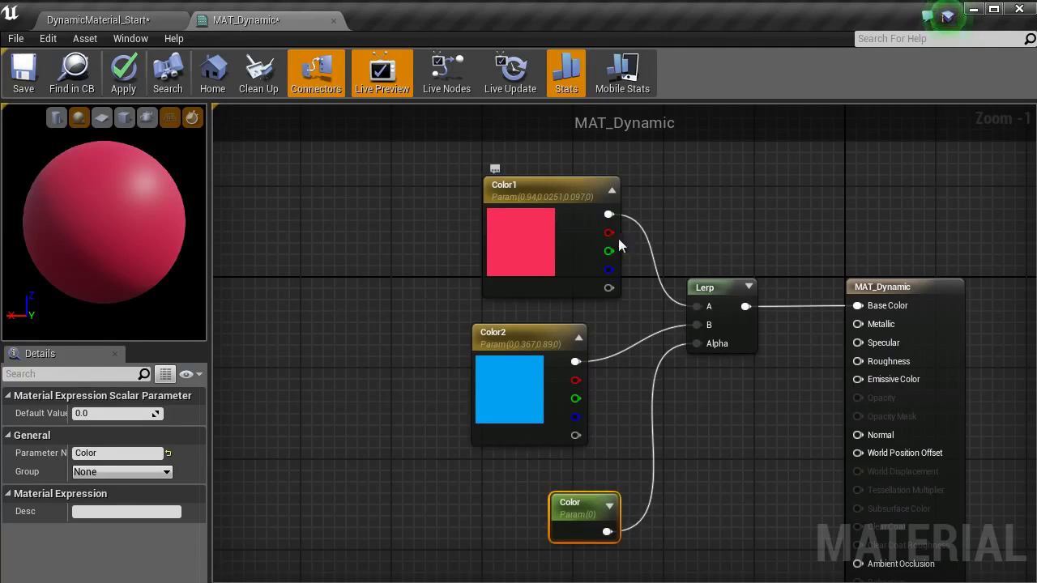
{"action": "left_click_drag", "start_coordinate": [564, 527], "coordinate": [552, 527]}
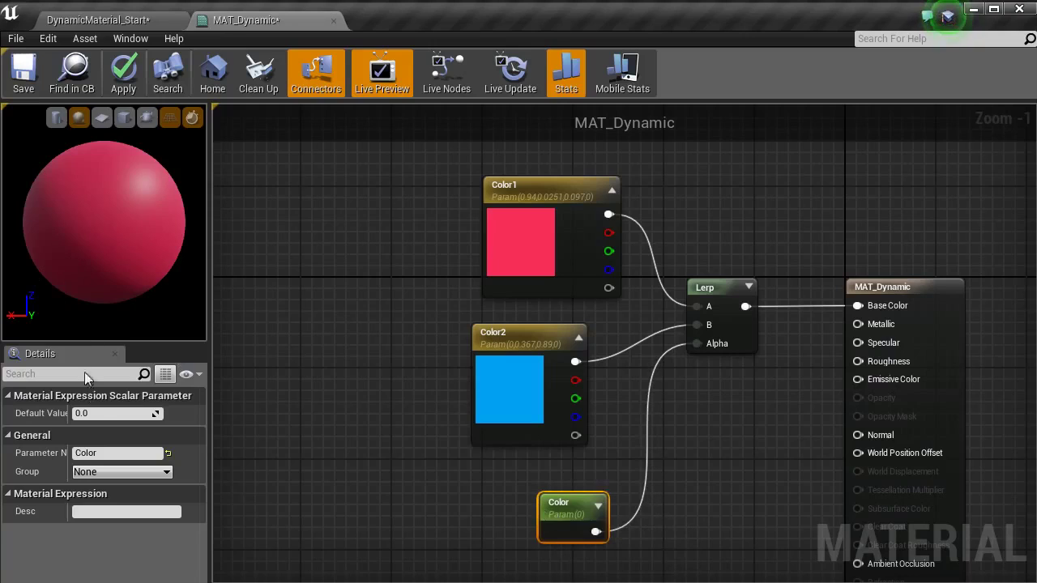
- Test the blend by setting the Color parameter's default value to 1, and set it back to 0
{"action": "type", "text": "1"}
{"action": "key", "text": "Return"}
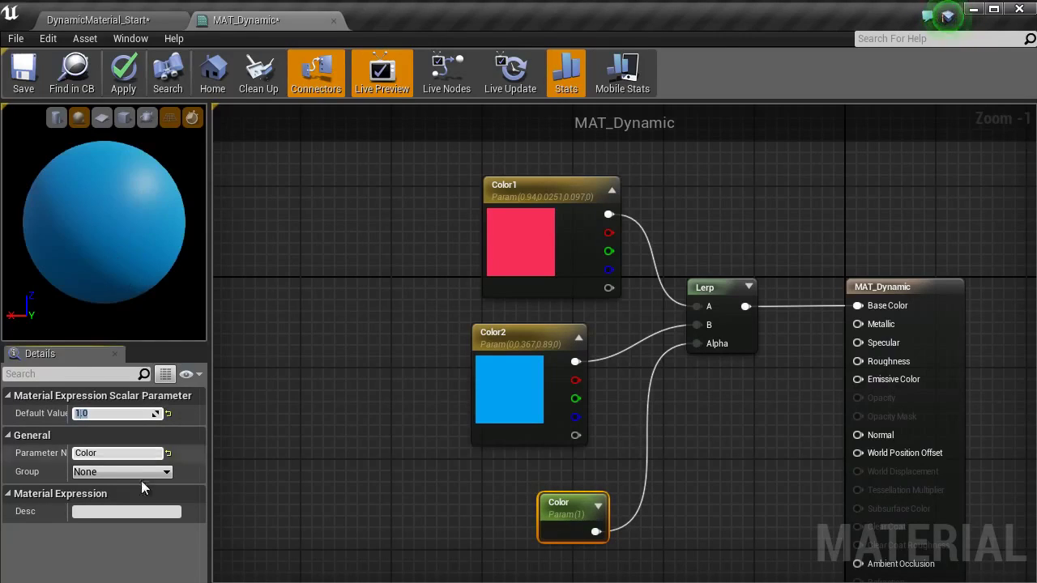
{"action": "type", "text": "0"}
{"action": "key", "text": "Return"}
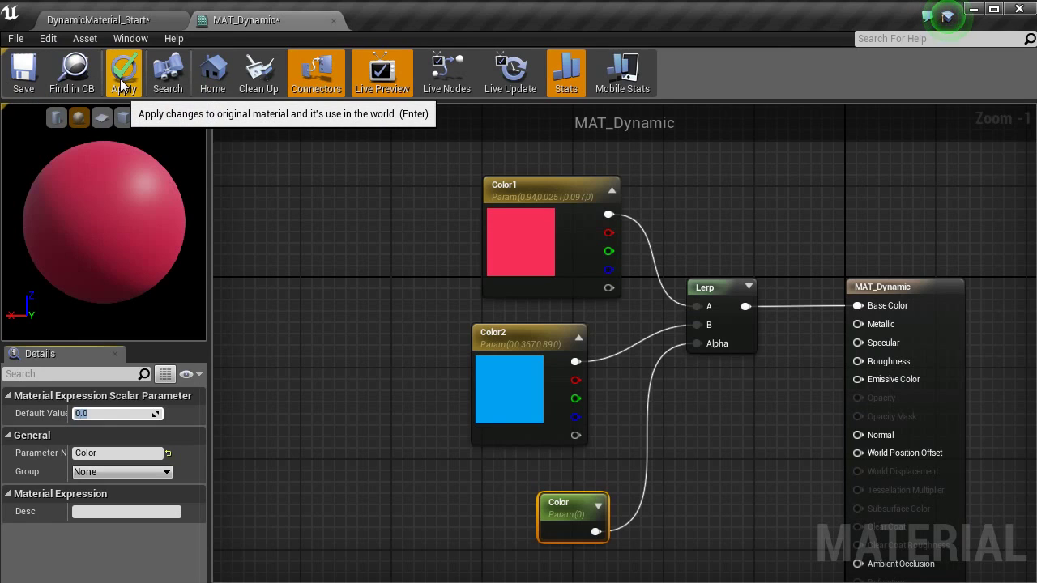
- Apply the MAT_Dynamic changes, and assign the material to the MaterialSphere's Element 0 slot in the level
{"action": "left_click", "coordinate": [123, 84]}
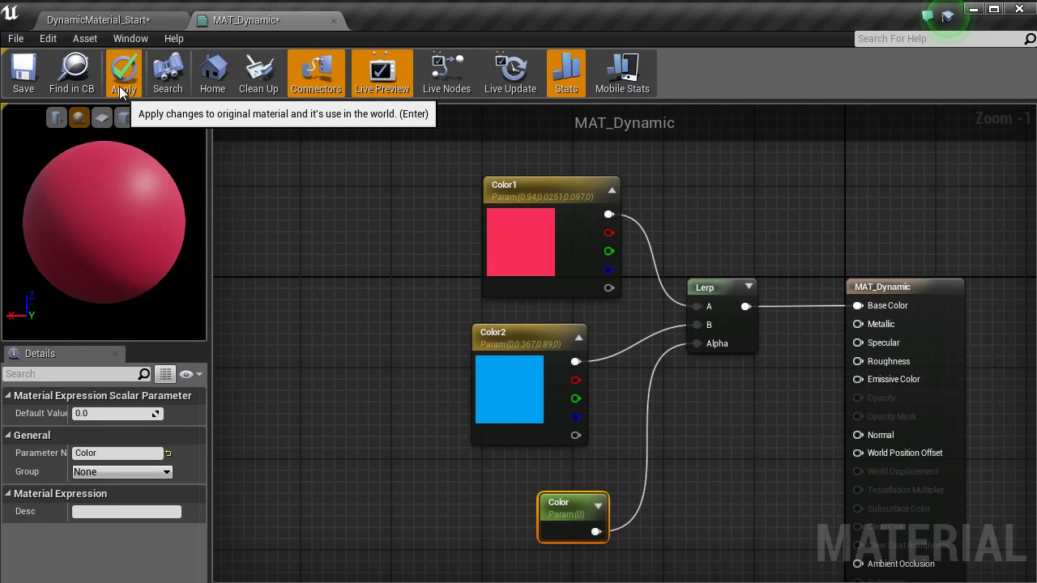
{"action": "middle_click", "coordinate": [249, 24]}
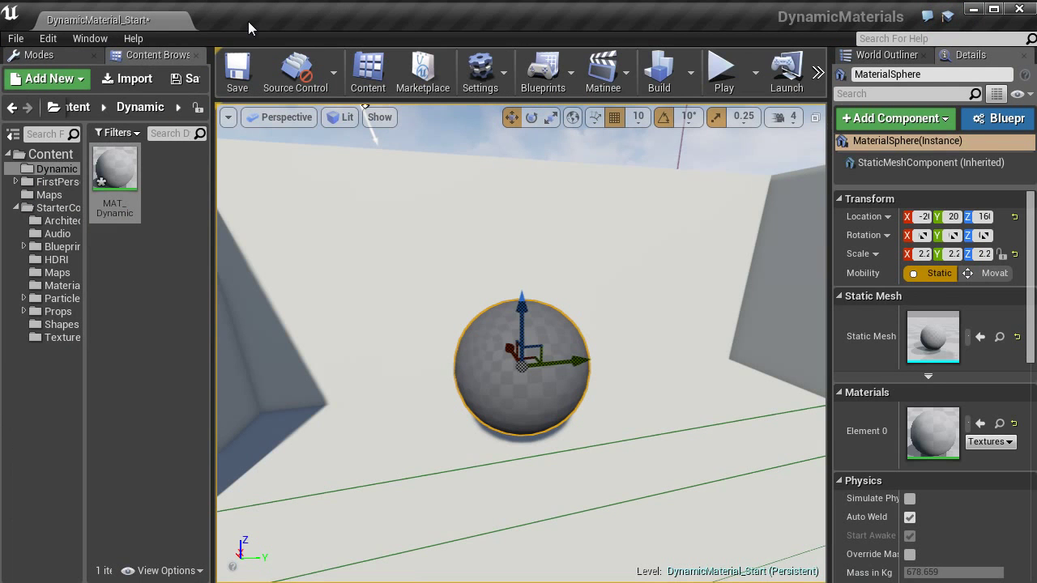
{"action": "left_click_drag", "start_coordinate": [114, 170], "coordinate": [938, 433]}
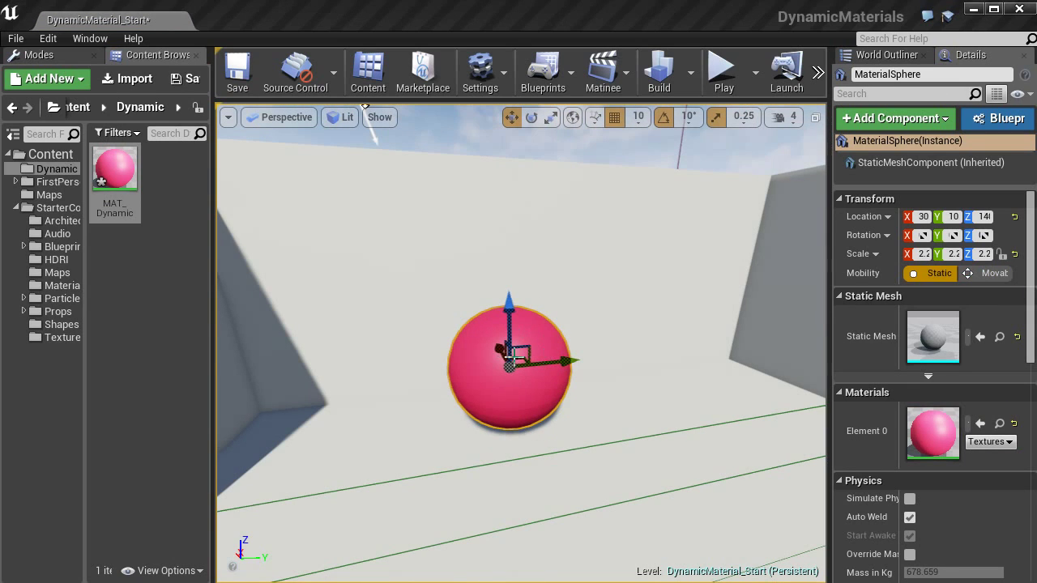
- Convert the MaterialSphere into a blueprint named MaterialSphere_Blueprint in the Dynamic folder
{"action": "left_click", "coordinate": [995, 128]}
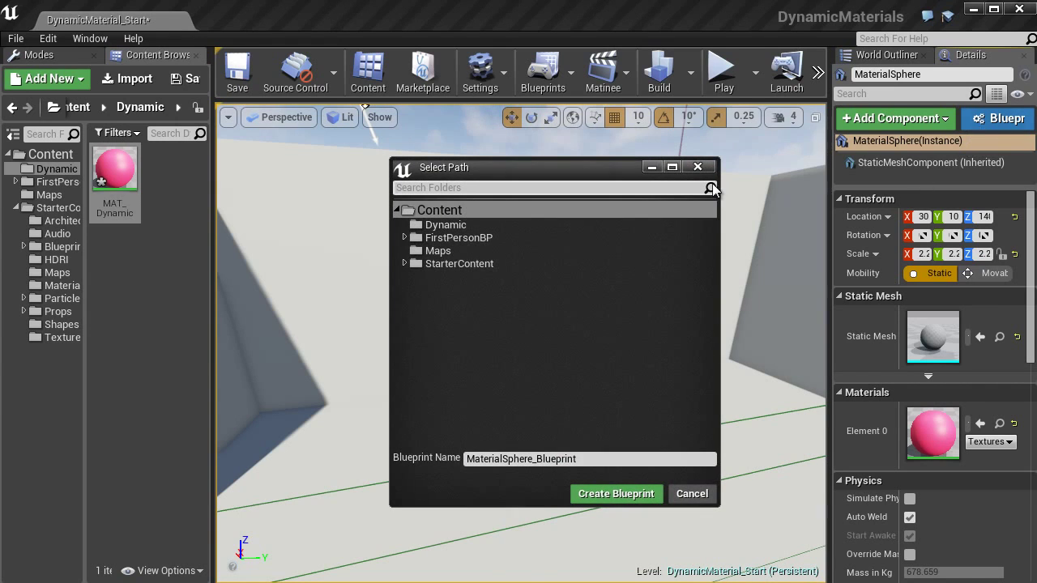
{"action": "left_click", "coordinate": [444, 225]}
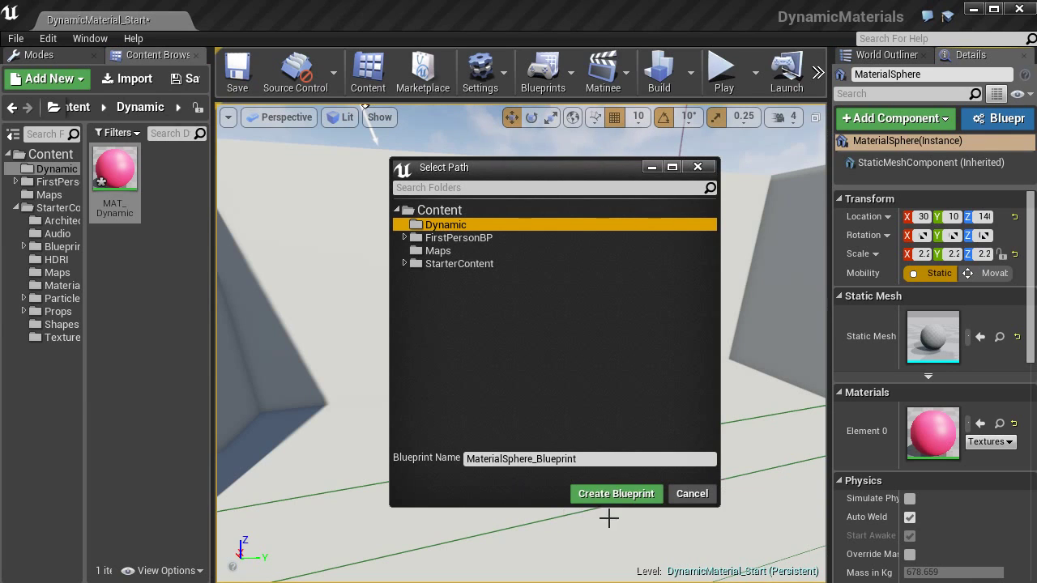
{"action": "left_click", "coordinate": [625, 496]}
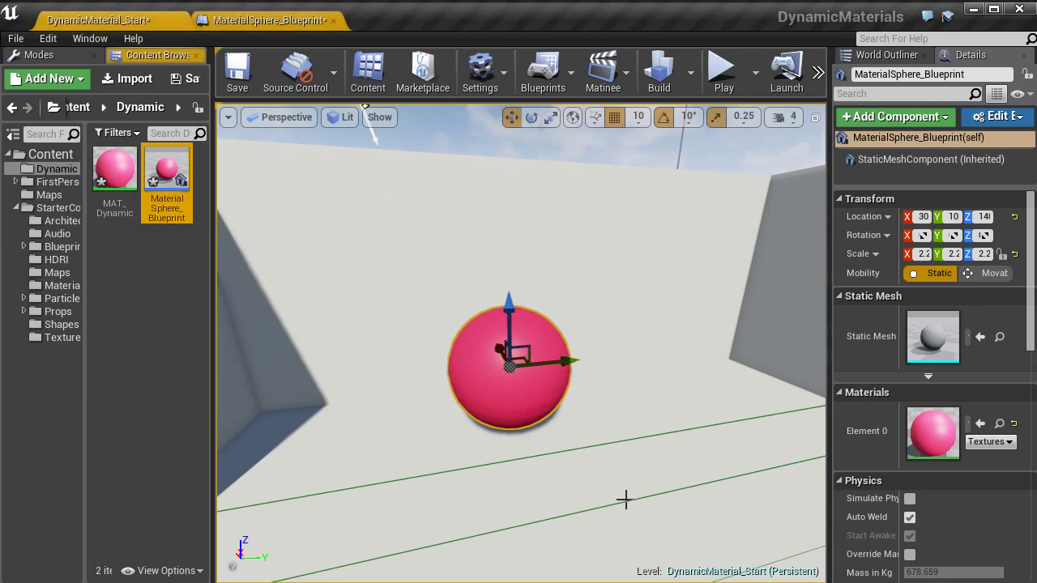
- In the sphere blueprint's construction script, add a Create Dynamic Material Instance (StaticMeshComponent) node connected to the Construction Script node
{"action": "left_click", "coordinate": [272, 28]}
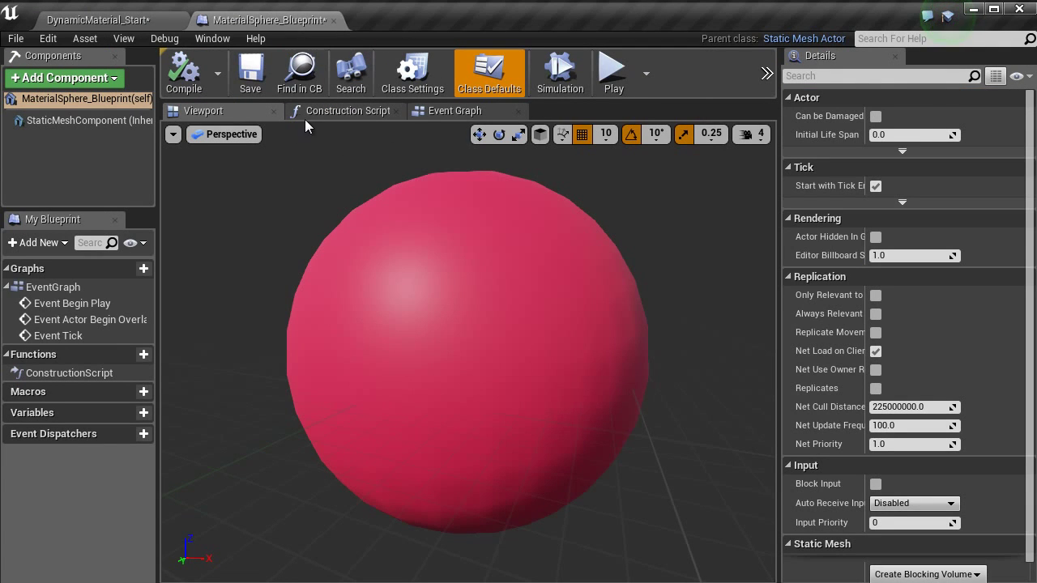
{"action": "left_click", "coordinate": [319, 110]}
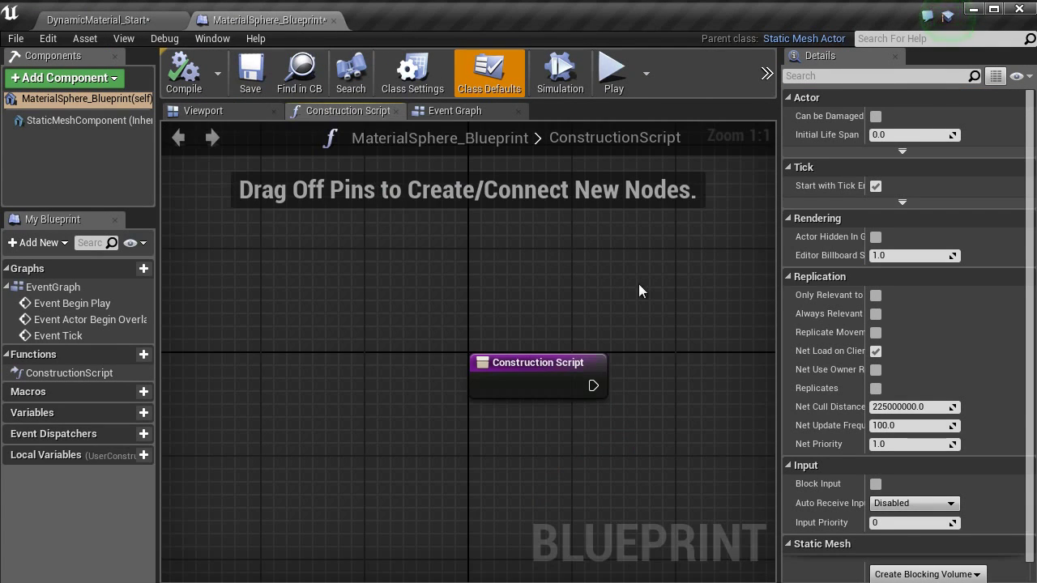
{"action": "right_click_drag", "start_coordinate": [639, 285], "coordinate": [491, 278]}
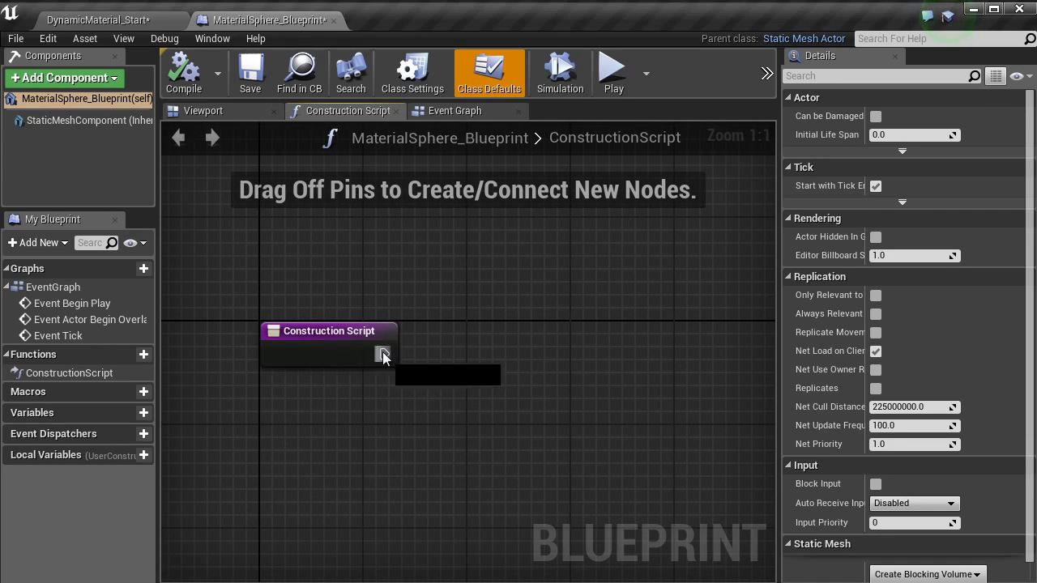
{"action": "left_click_drag", "start_coordinate": [384, 354], "coordinate": [517, 293]}
{"action": "type", "text": "dynamic"}
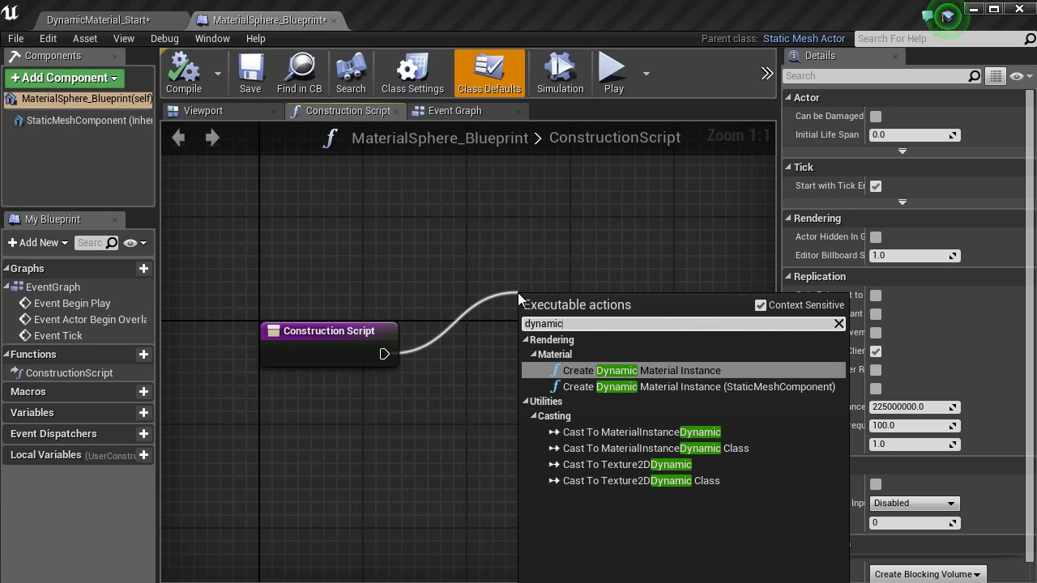
{"action": "key", "text": "Down"}
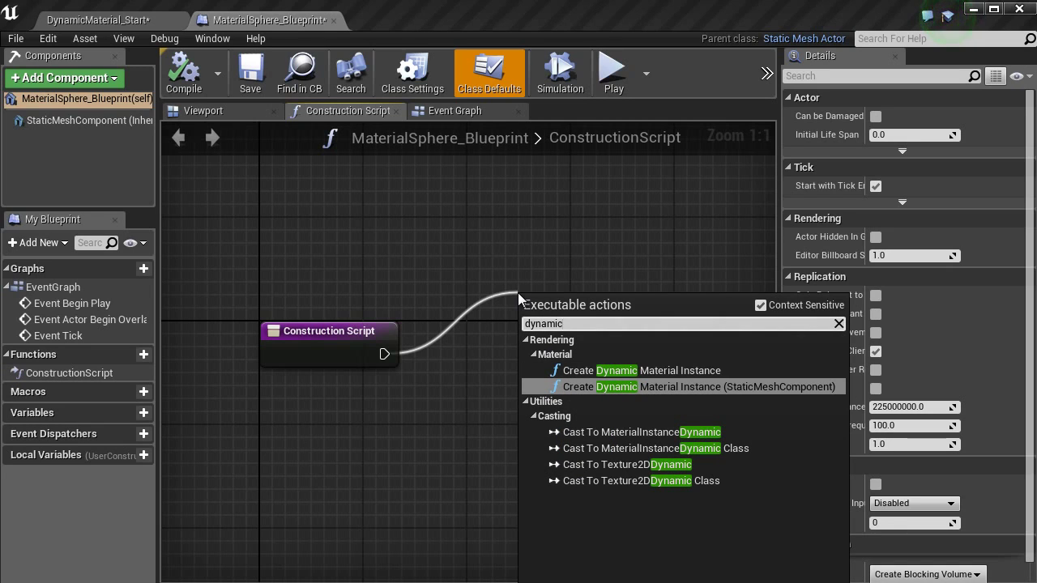
{"action": "key", "text": "Return"}
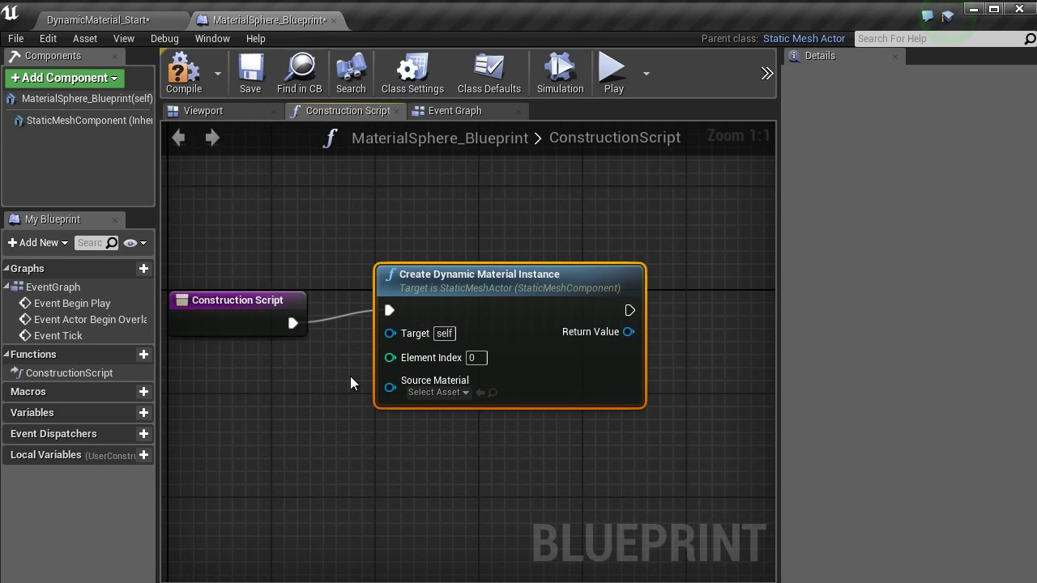
- Check the sphere's material element index in the level, and return to the blueprint's construction script
{"action": "left_click", "coordinate": [207, 112]}
{"action": "left_click", "coordinate": [347, 111]}
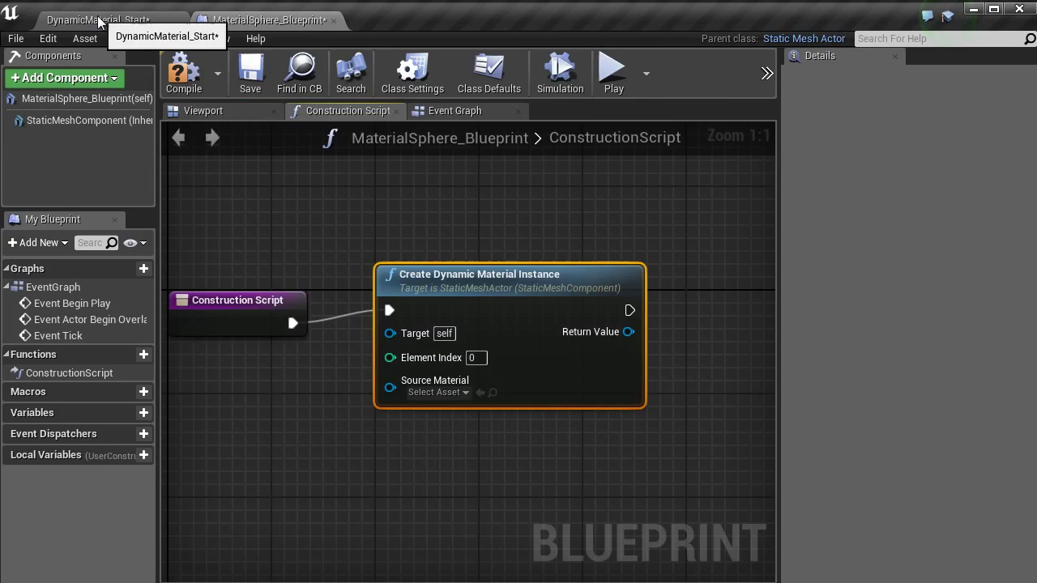
{"action": "left_click", "coordinate": [98, 20]}
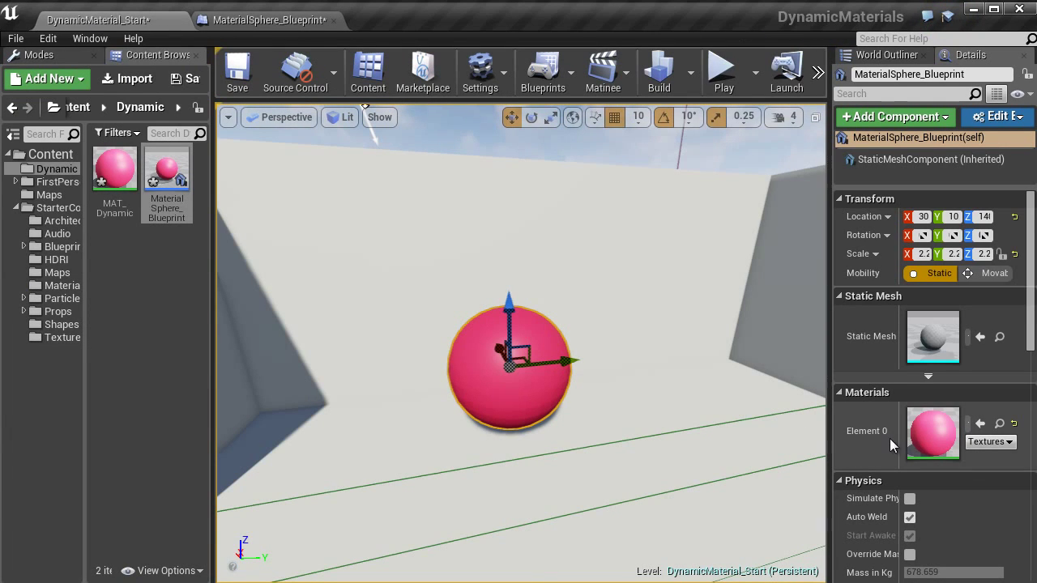
{"action": "left_click", "coordinate": [254, 19]}
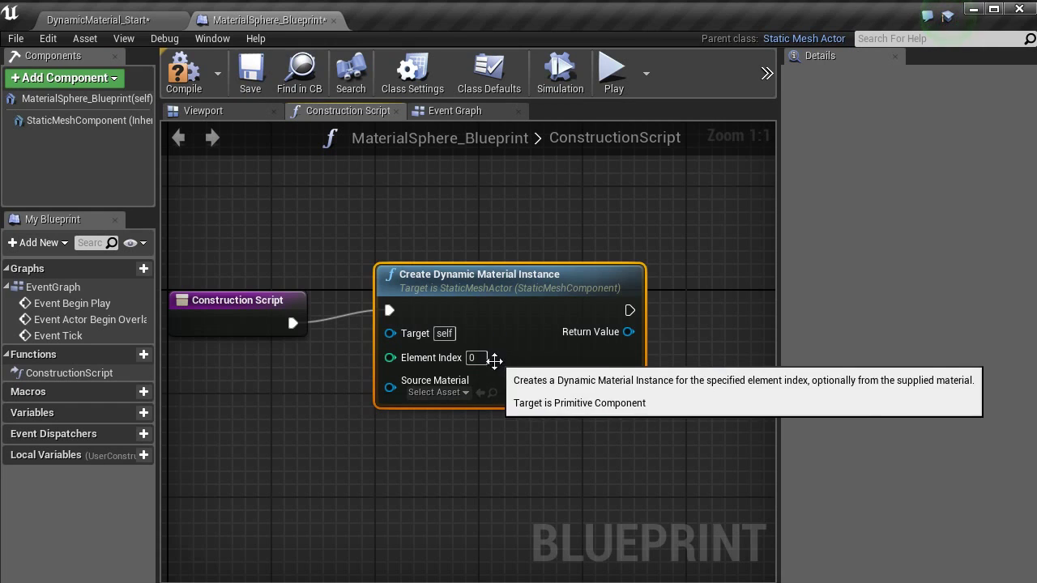
- Set the Create Dynamic Material Instance node's source material to MAT_Dynamic
{"action": "right_click_drag", "start_coordinate": [480, 431], "coordinate": [556, 397]}
{"action": "left_click", "coordinate": [522, 361]}
{"action": "type", "text": "d"}
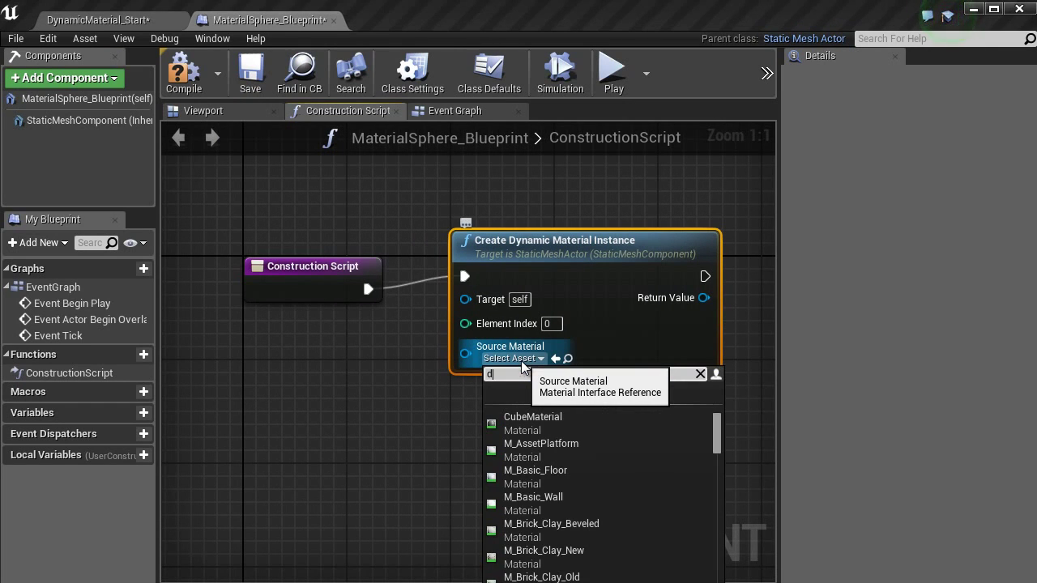
{"action": "type", "text": "y"}
{"action": "left_click", "coordinate": [531, 422]}
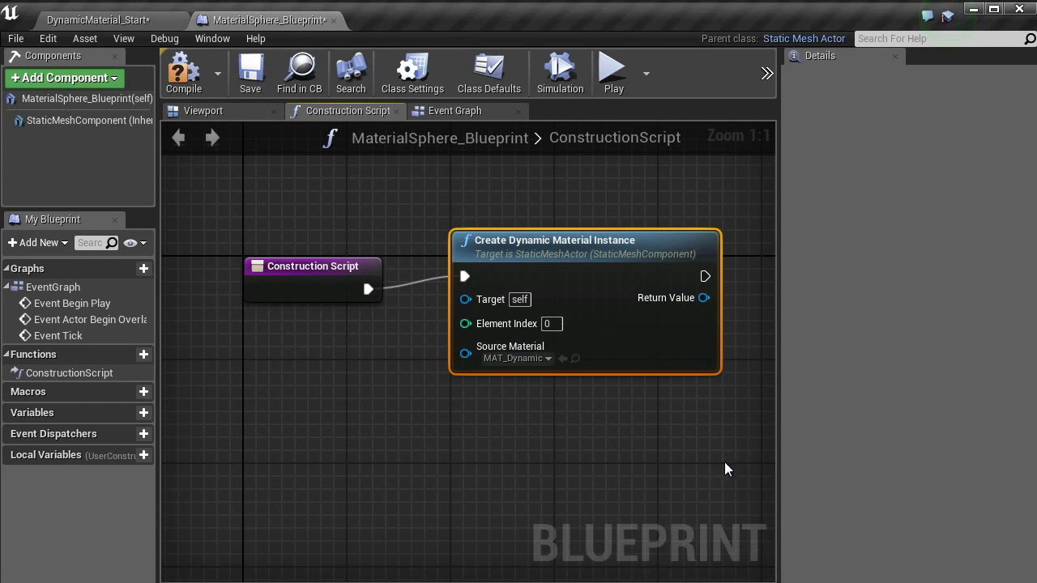
- Promote the Create Dynamic Material Instance node's return value to a variable, and name it ChangeColor
{"action": "right_click_drag", "start_coordinate": [725, 470], "coordinate": [470, 484]}
{"action": "left_click_drag", "start_coordinate": [471, 330], "coordinate": [552, 294]}
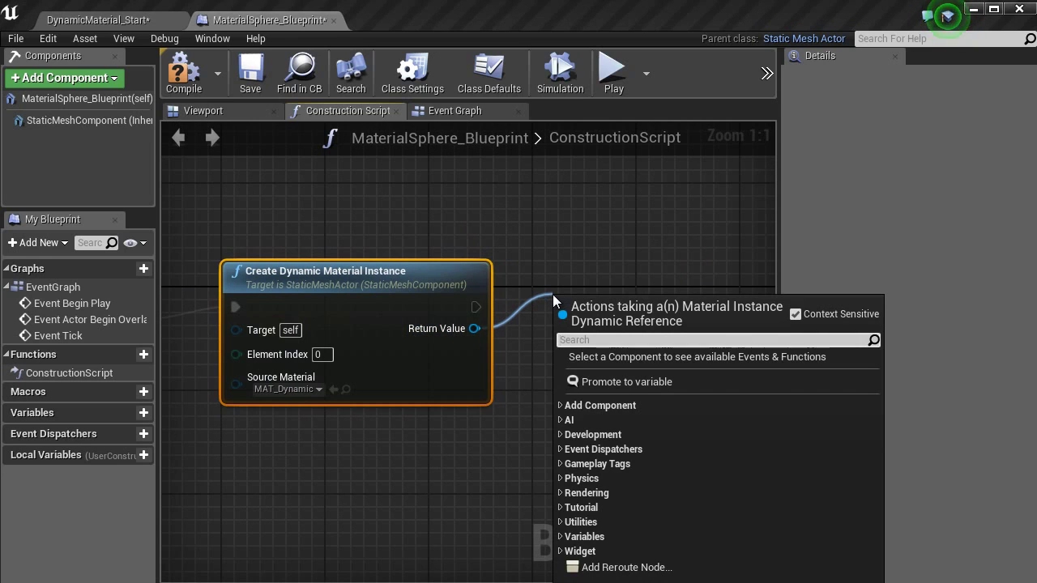
{"action": "left_click", "coordinate": [640, 382]}
{"action": "right_click_drag", "start_coordinate": [626, 319], "coordinate": [554, 363]}
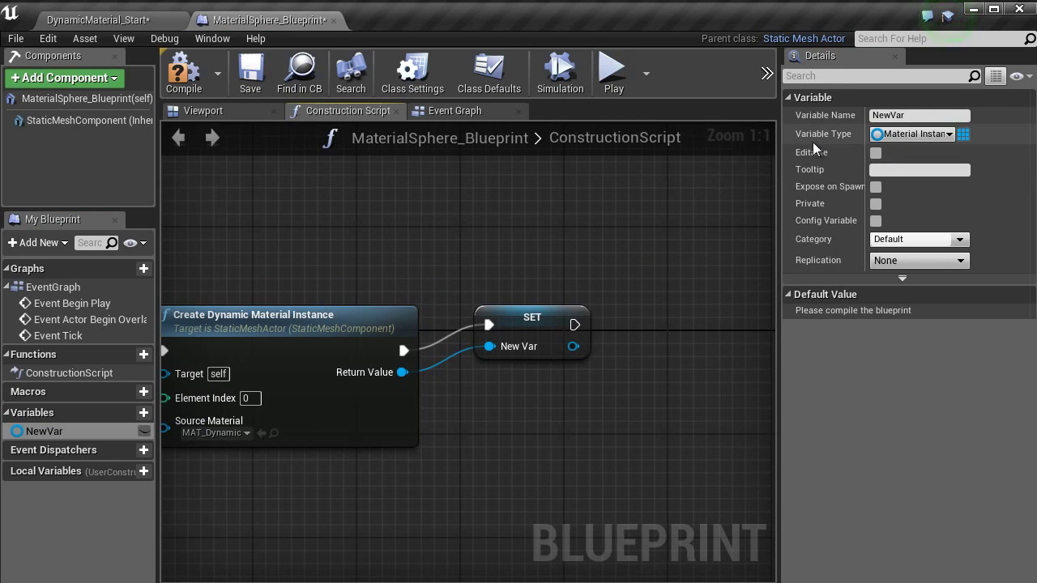
{"action": "left_click", "coordinate": [887, 115]}
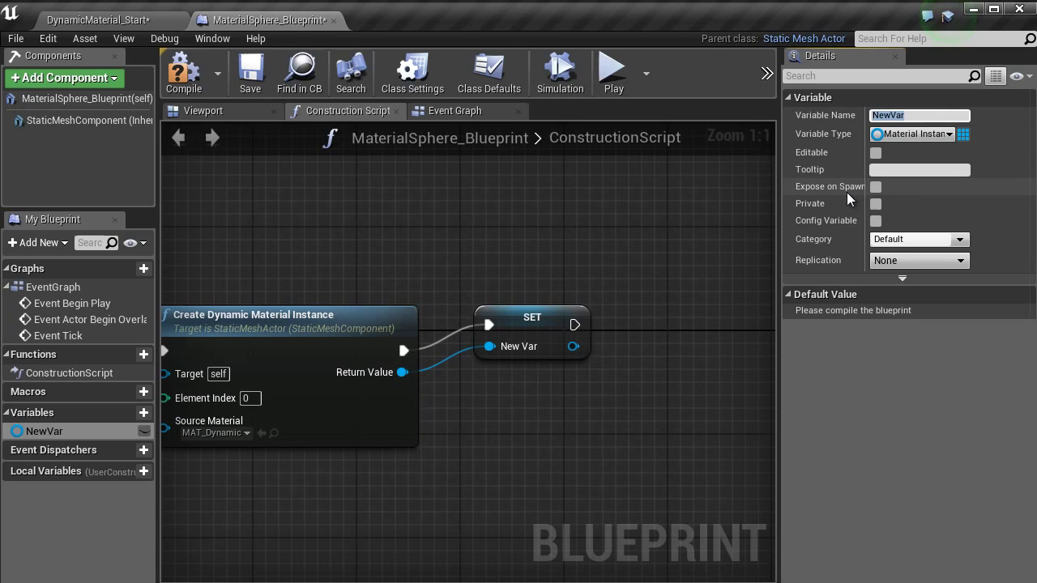
{"action": "type", "text": "ChangeColor"}
{"action": "key", "text": "Return"}
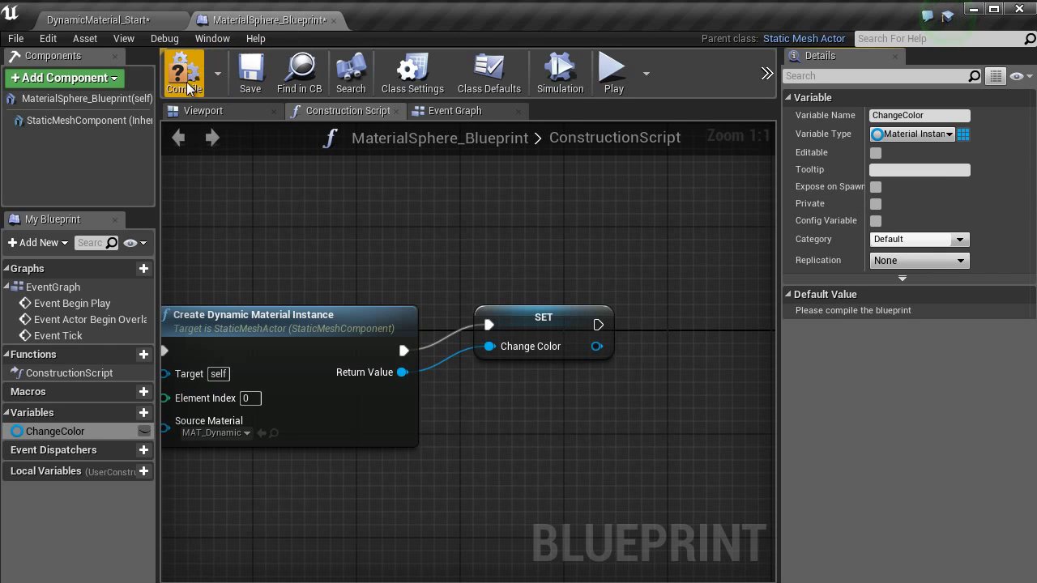
- Compile the sphere blueprint, and delete the three default event nodes from its event graph
{"action": "left_click", "coordinate": [184, 81]}
{"action": "left_click", "coordinate": [462, 113]}
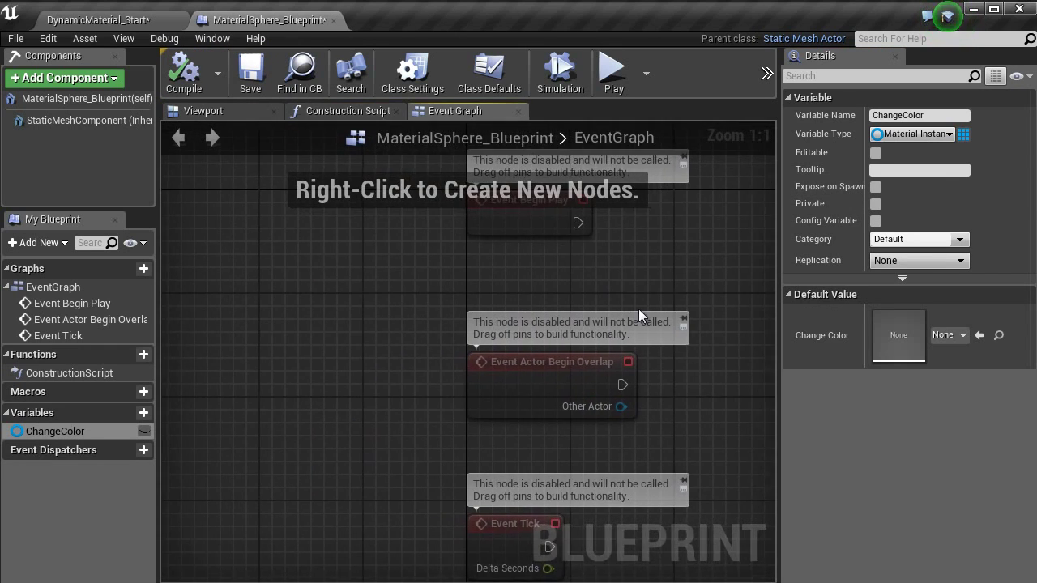
{"action": "scroll", "coordinate": [562, 311], "scroll_direction": "down", "scroll_amount": 3}
{"action": "left_click_drag", "start_coordinate": [671, 556], "coordinate": [375, 147]}
{"action": "key", "text": "Delete"}
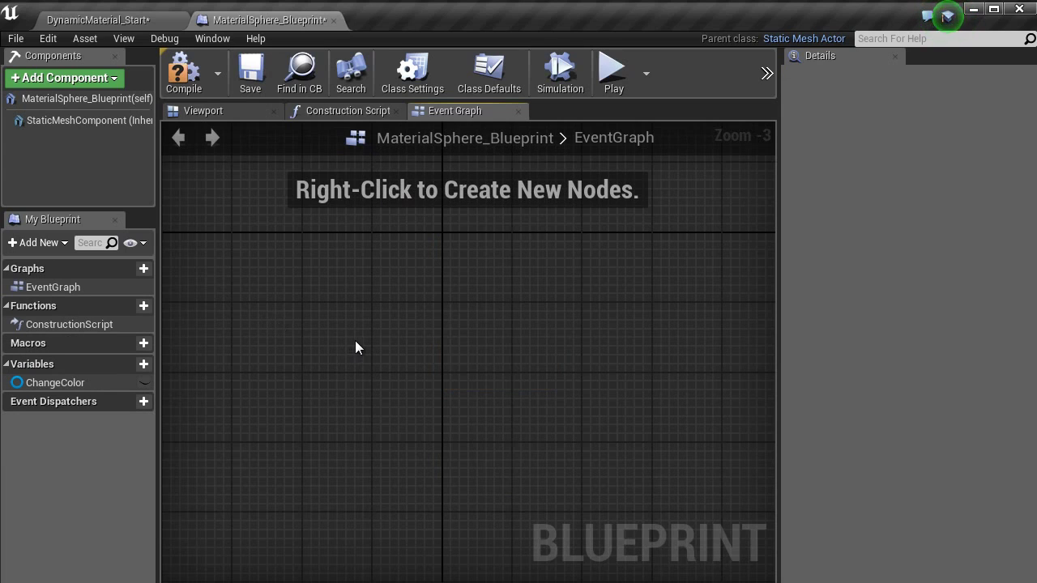
- Add a custom event named Change to the sphere blueprint's event graph
{"action": "scroll", "coordinate": [355, 346], "scroll_direction": "up", "scroll_amount": 2}
{"action": "right_click_drag", "start_coordinate": [351, 305], "coordinate": [405, 331]}
{"action": "right_click", "coordinate": [406, 331]}
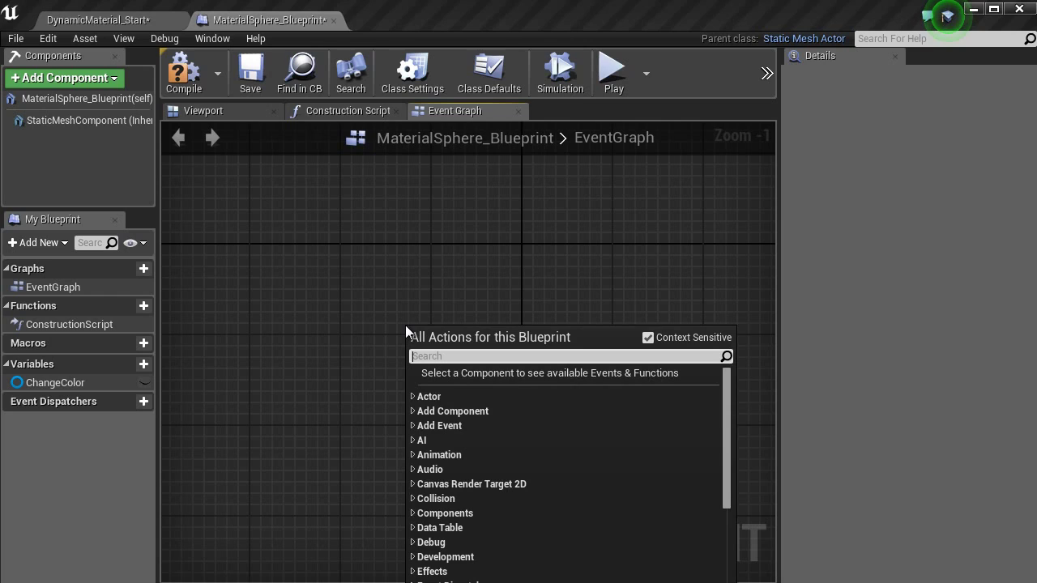
{"action": "type", "text": "custom"}
{"action": "key", "text": "Return"}
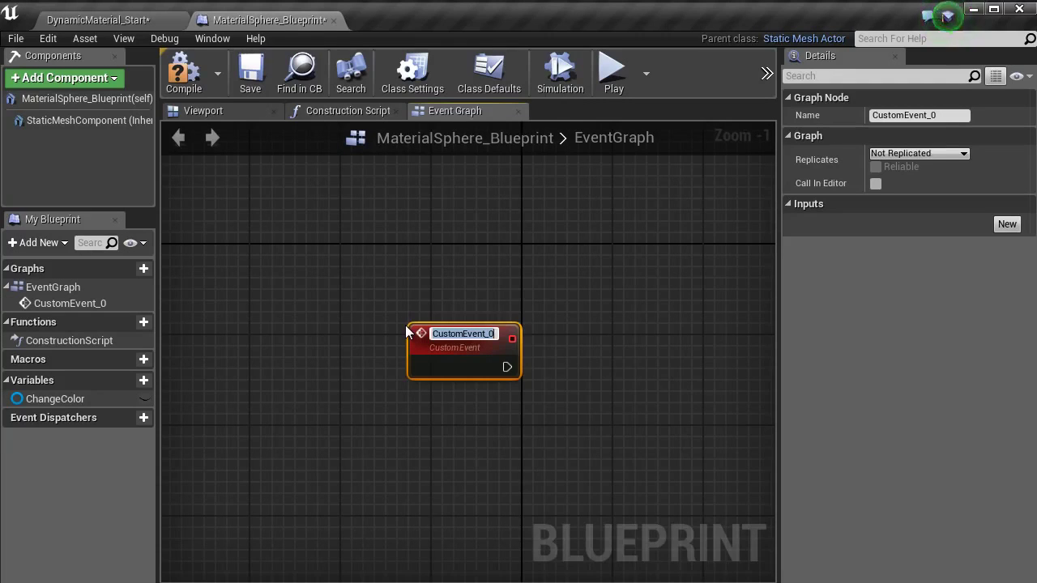
{"action": "type", "text": "ChangeColor"}
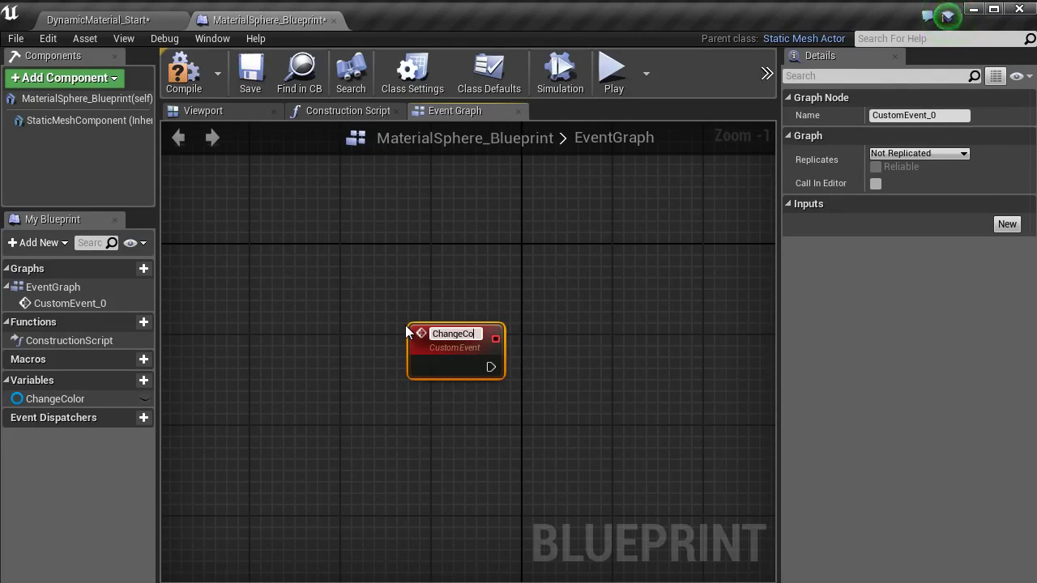
{"action": "key", "text": "Return"}
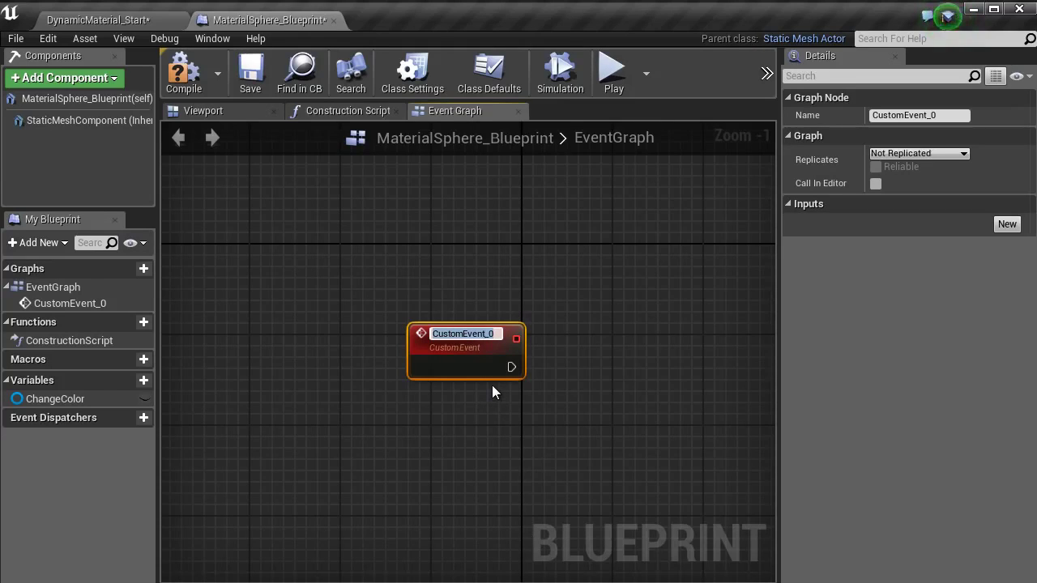
{"action": "type", "text": "Change"}
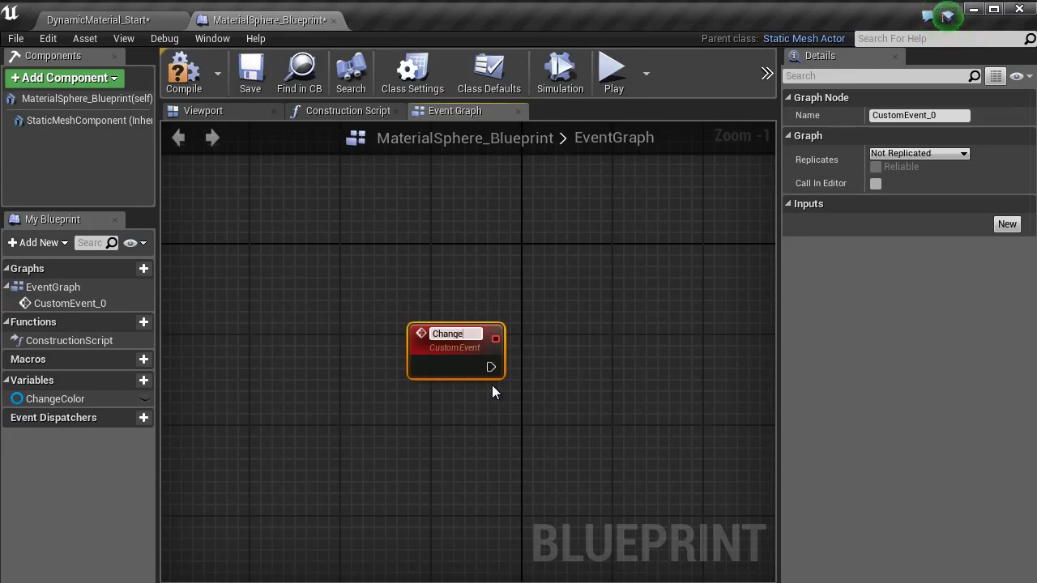
{"action": "key", "text": "Return"}
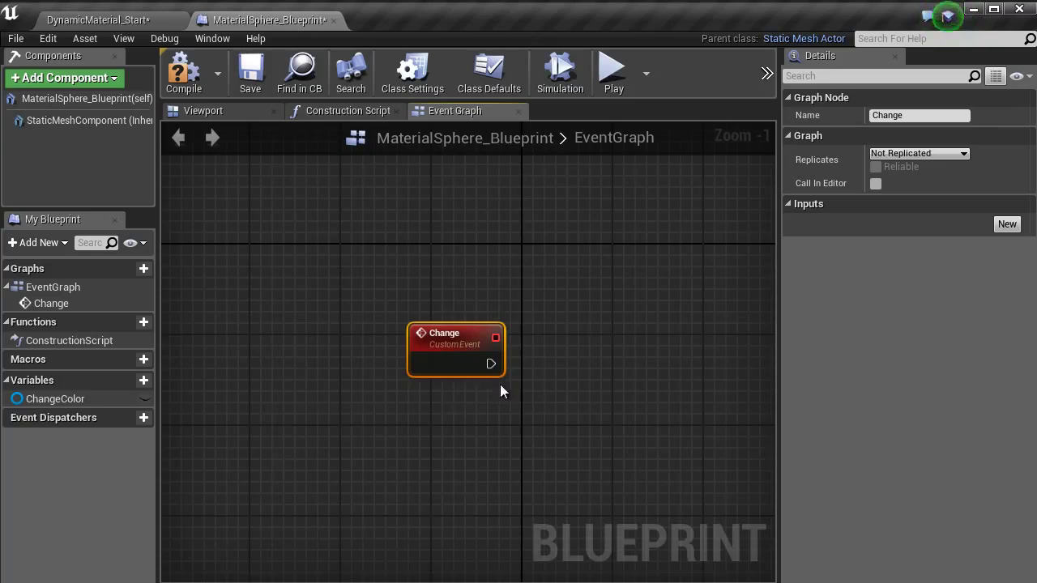
- Add a Get node for the ChangeColor variable, and place it just below the Change event
{"action": "scroll", "coordinate": [531, 394], "scroll_direction": "up", "scroll_amount": 1}
{"action": "right_click_drag", "start_coordinate": [556, 371], "coordinate": [453, 371]}
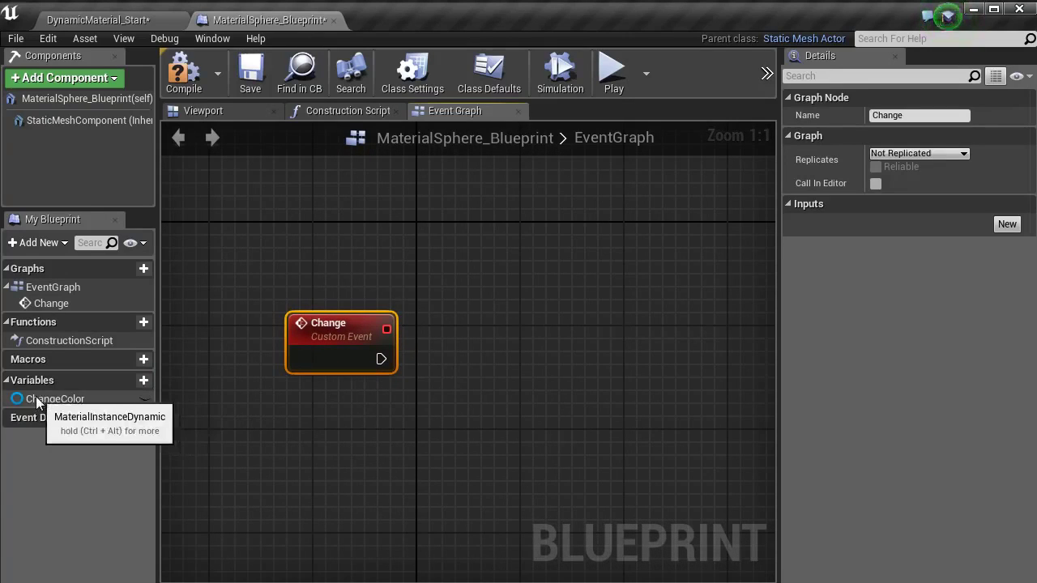
{"action": "left_click_drag", "start_coordinate": [48, 399], "coordinate": [171, 423]}
{"action": "left_click_drag", "start_coordinate": [417, 409], "coordinate": [415, 409]}
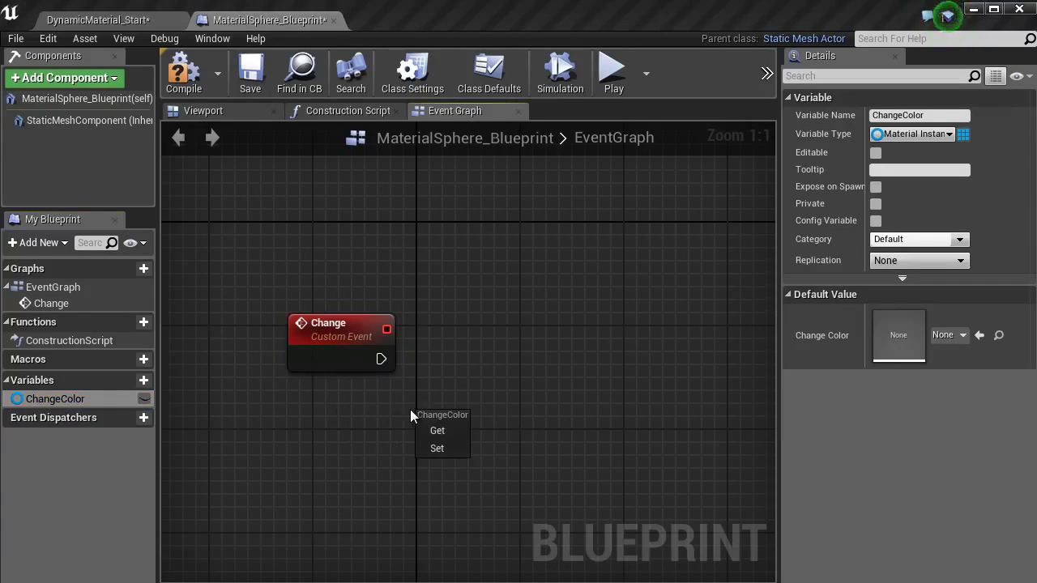
{"action": "left_click", "coordinate": [444, 436]}
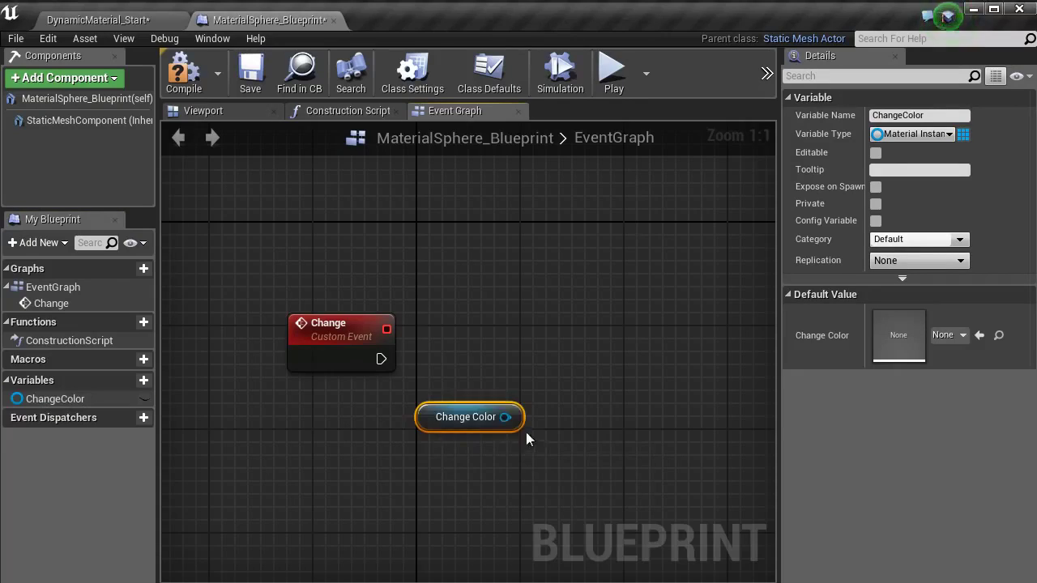
{"action": "left_click_drag", "start_coordinate": [418, 419], "coordinate": [337, 429]}
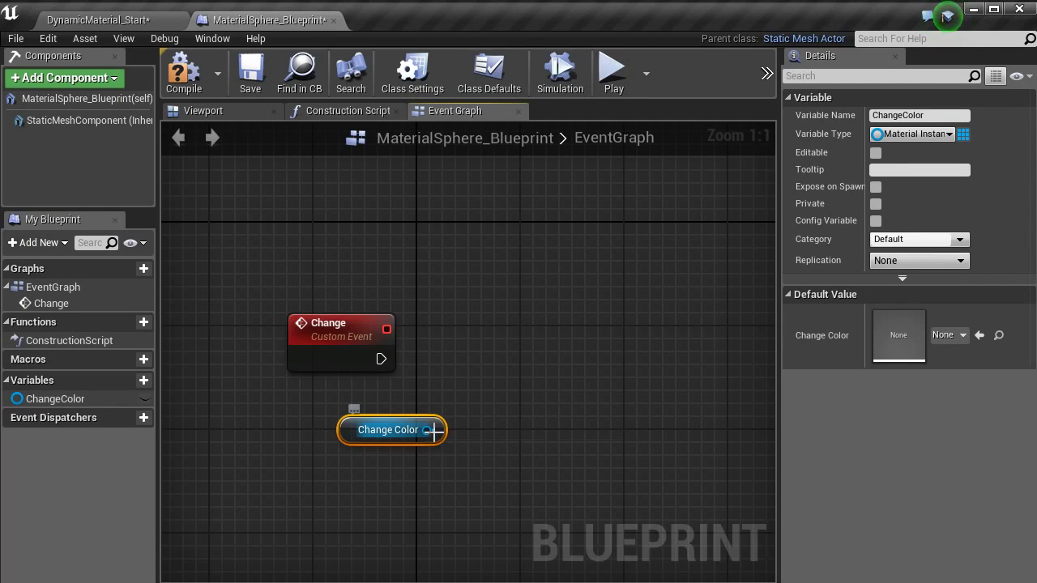
- Add a Set Scalar Parameter Value node targeting Change Color, connect it to the Change event's execution output, and align the two nodes
{"action": "left_click_drag", "start_coordinate": [433, 431], "coordinate": [522, 346]}
{"action": "type", "text": "sca"}
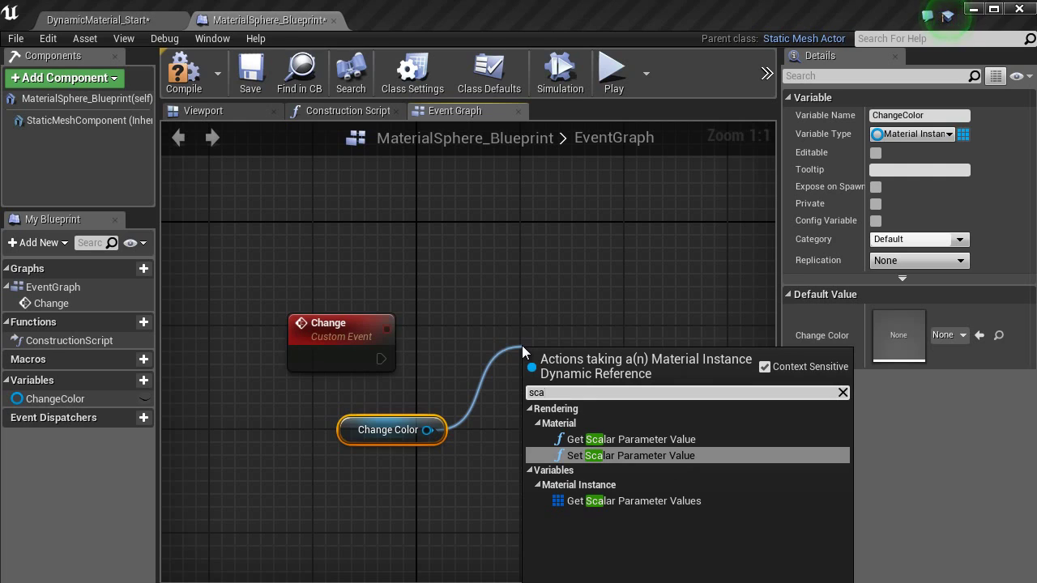
{"action": "key", "text": "Return"}
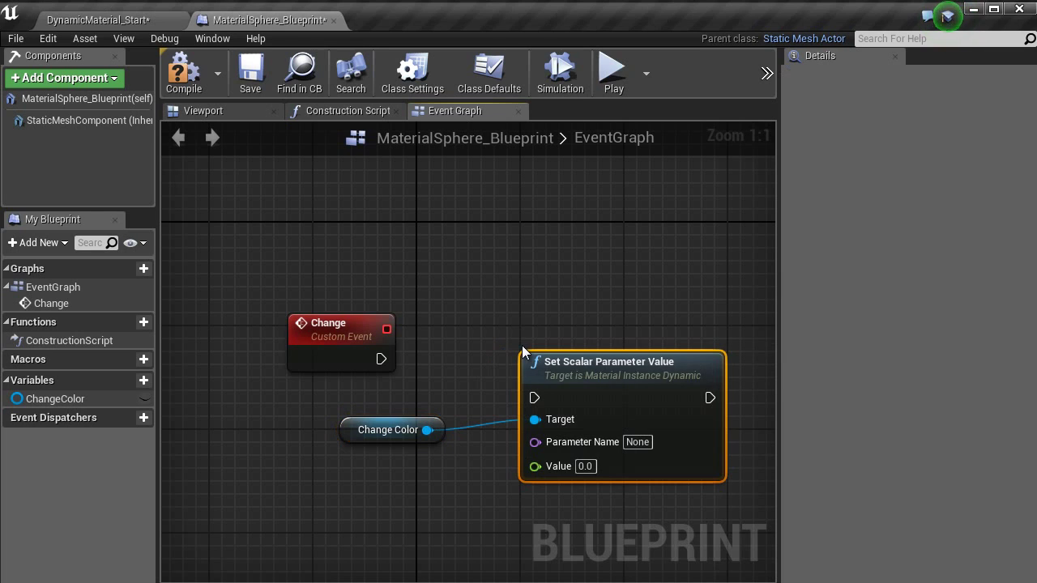
{"action": "left_click_drag", "start_coordinate": [534, 398], "coordinate": [380, 362]}
{"action": "right_click_drag", "start_coordinate": [625, 380], "coordinate": [532, 345]}
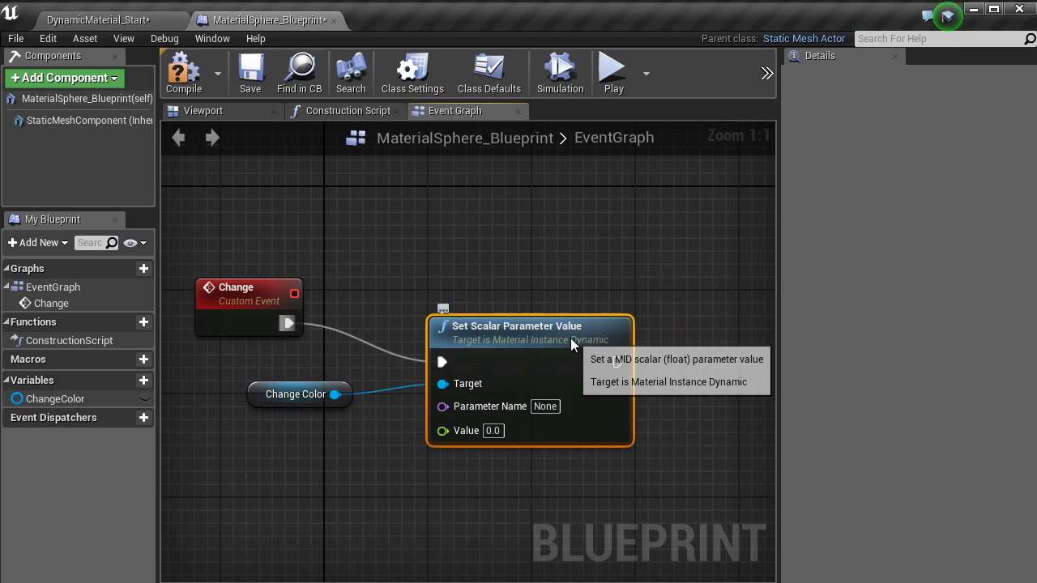
{"action": "left_click_drag", "start_coordinate": [571, 340], "coordinate": [598, 302]}
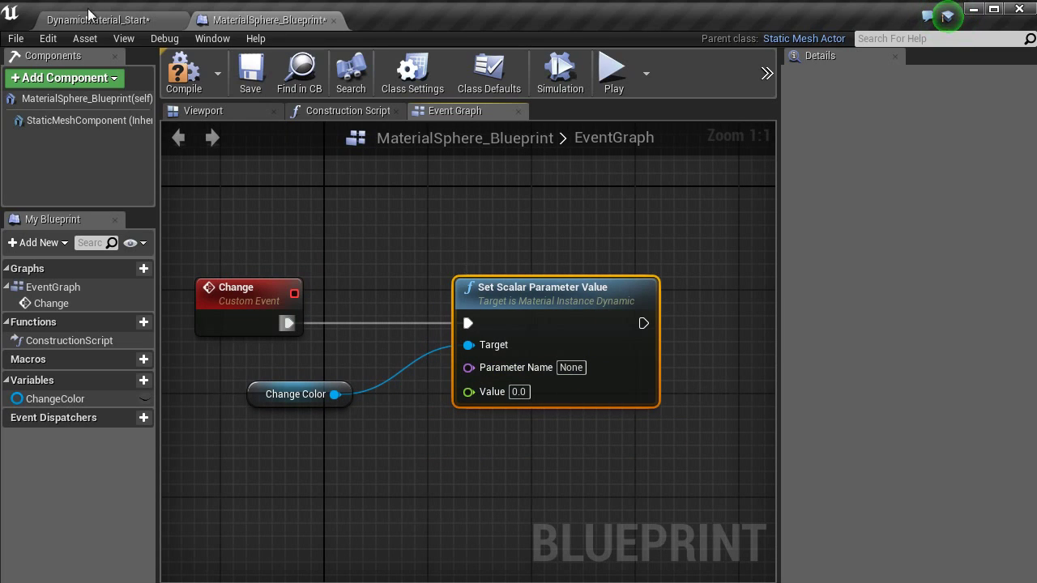
- Using the scalar parameter in MAT_Dynamic as reference, set the Set Scalar Parameter Value node's parameter name to Color and value to 1, and compile
{"action": "left_click", "coordinate": [140, 21]}
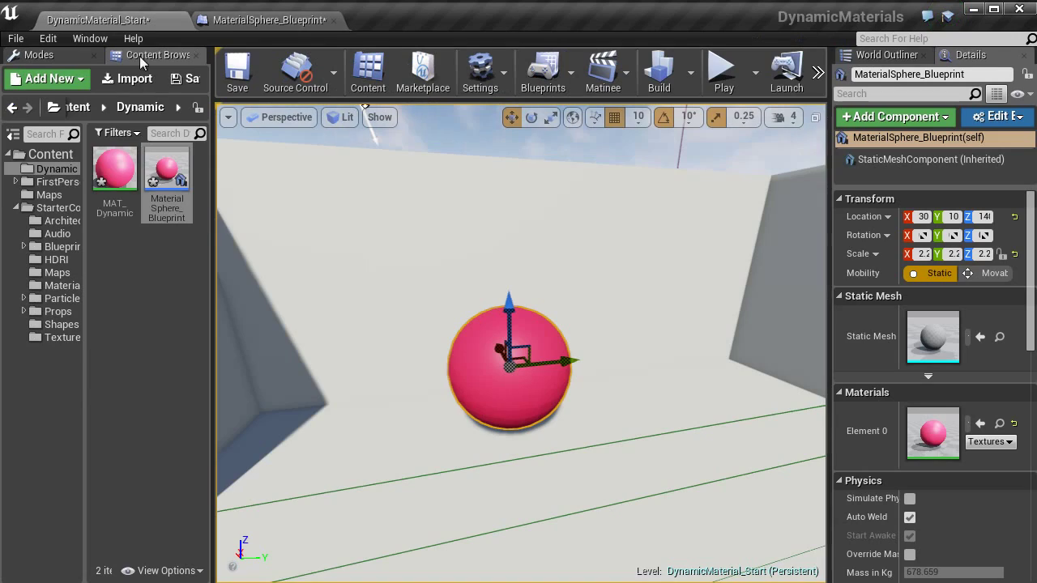
{"action": "double_click", "coordinate": [115, 163]}
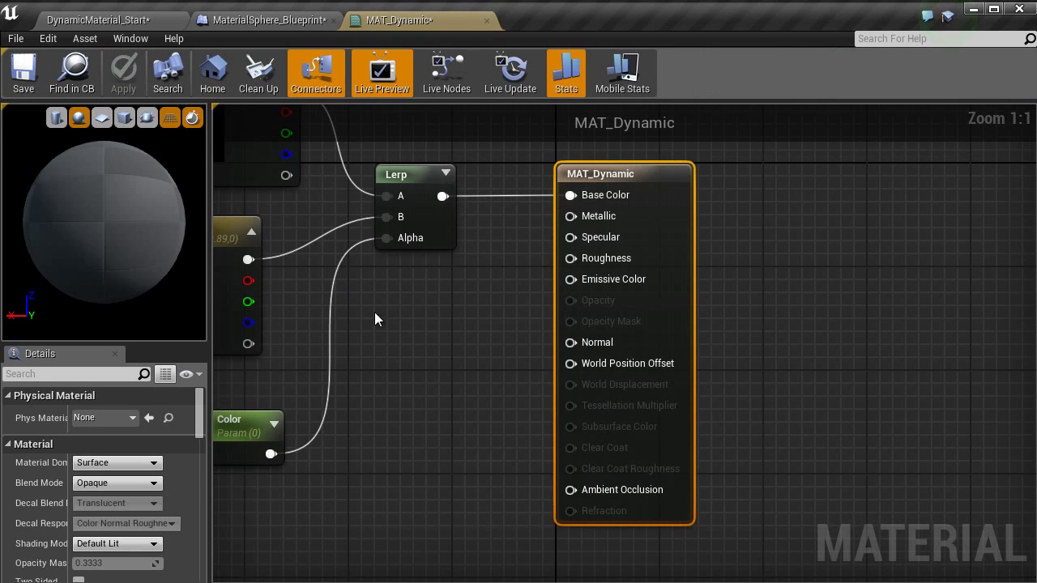
{"action": "left_click", "coordinate": [257, 20]}
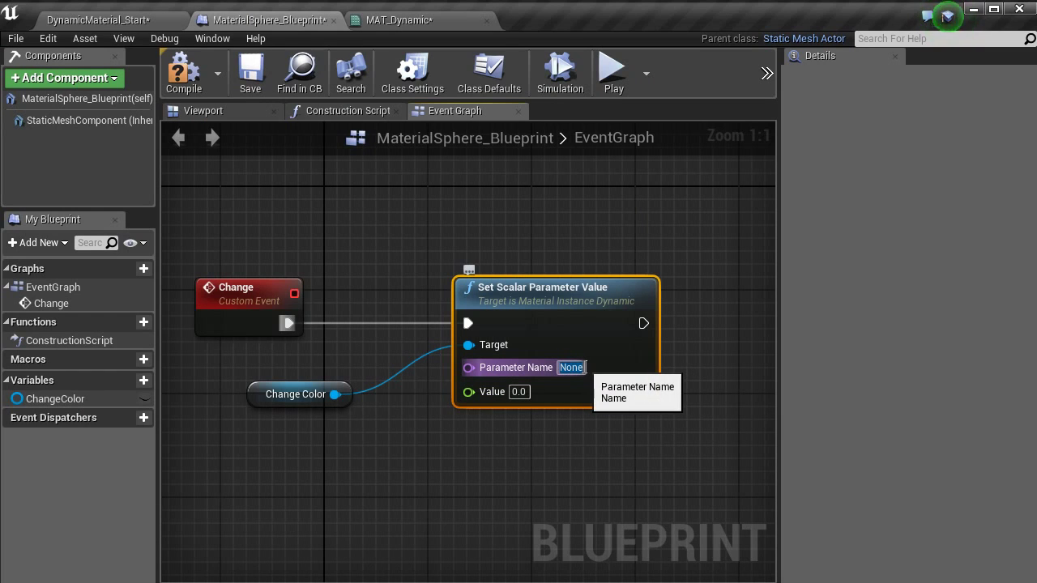
{"action": "type", "text": "Color"}
{"action": "key", "text": "Return"}
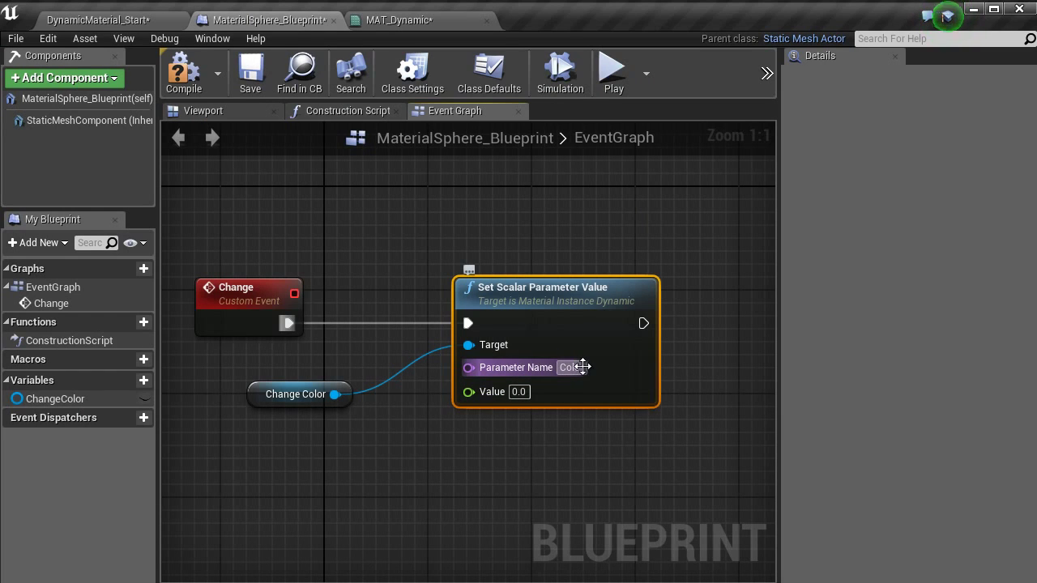
{"action": "left_click", "coordinate": [519, 391]}
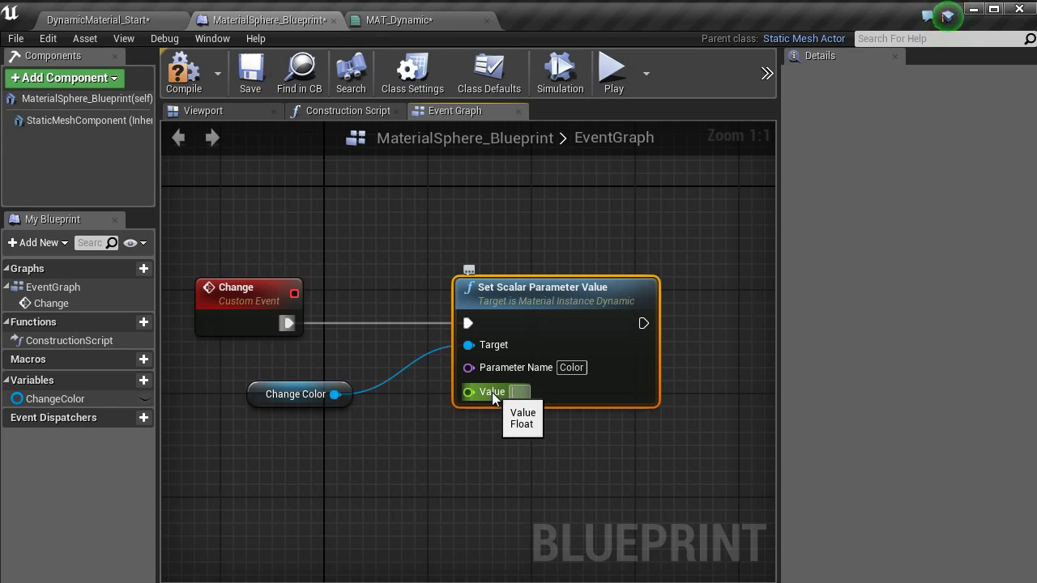
{"action": "left_click", "coordinate": [183, 71]}
- Return to the level, bring the trigger volume into view beside the sphere, and open the level blueprint
{"action": "left_click", "coordinate": [97, 19]}
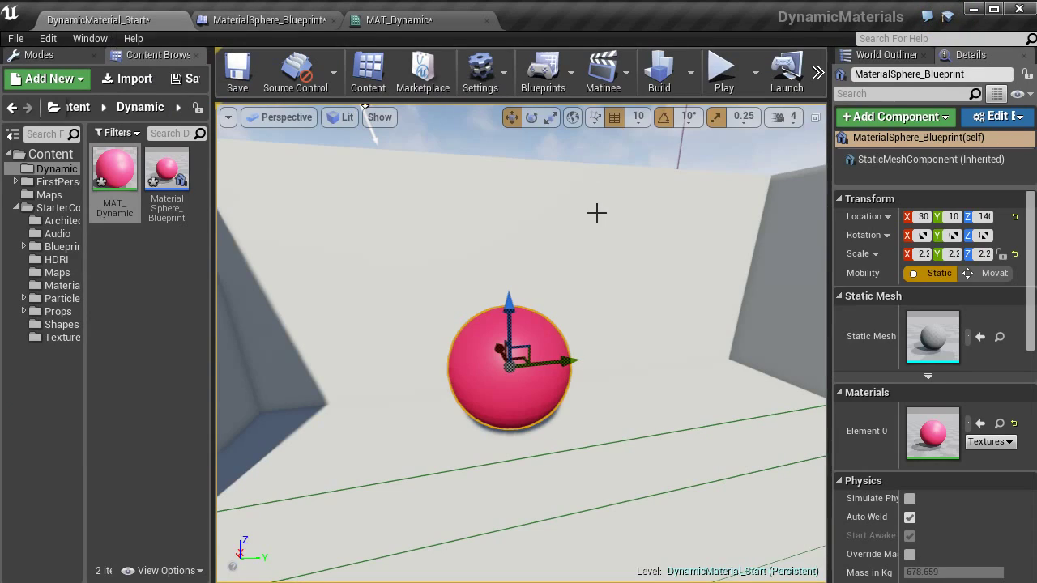
{"action": "right_click_drag", "start_coordinate": [685, 466], "coordinate": [816, 478]}
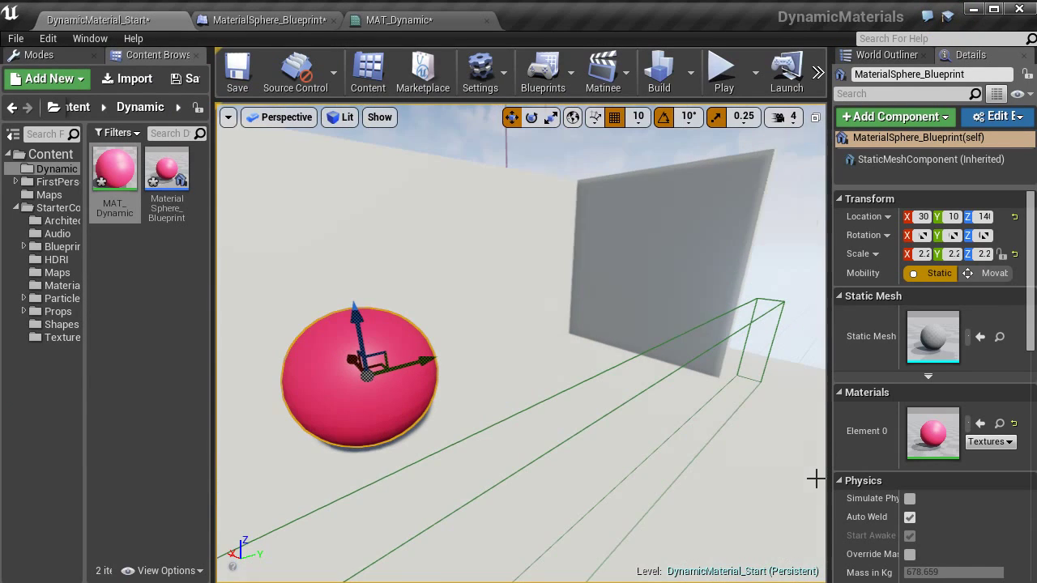
{"action": "left_click", "coordinate": [543, 70]}
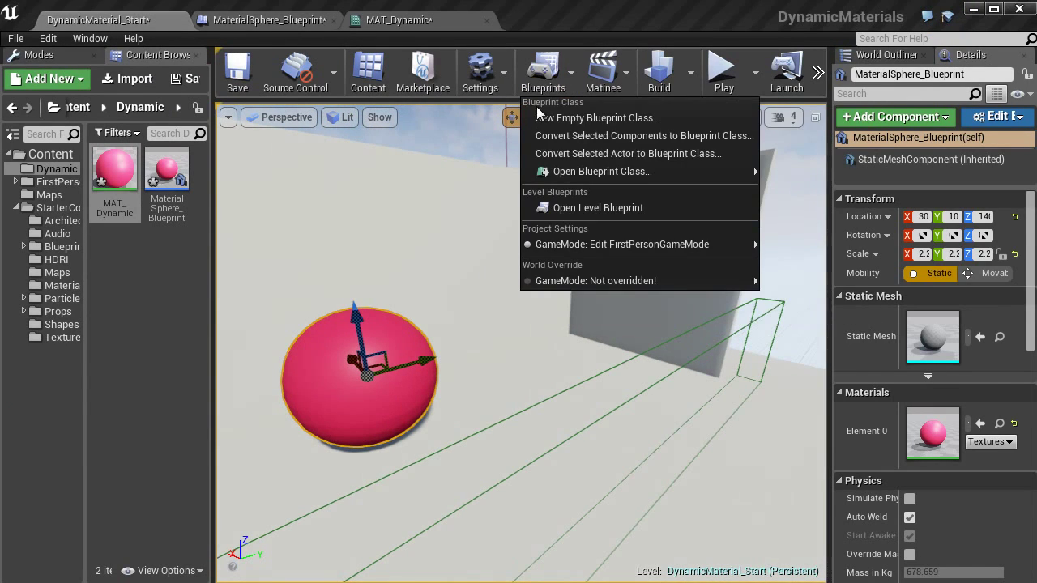
{"action": "left_click", "coordinate": [572, 207]}
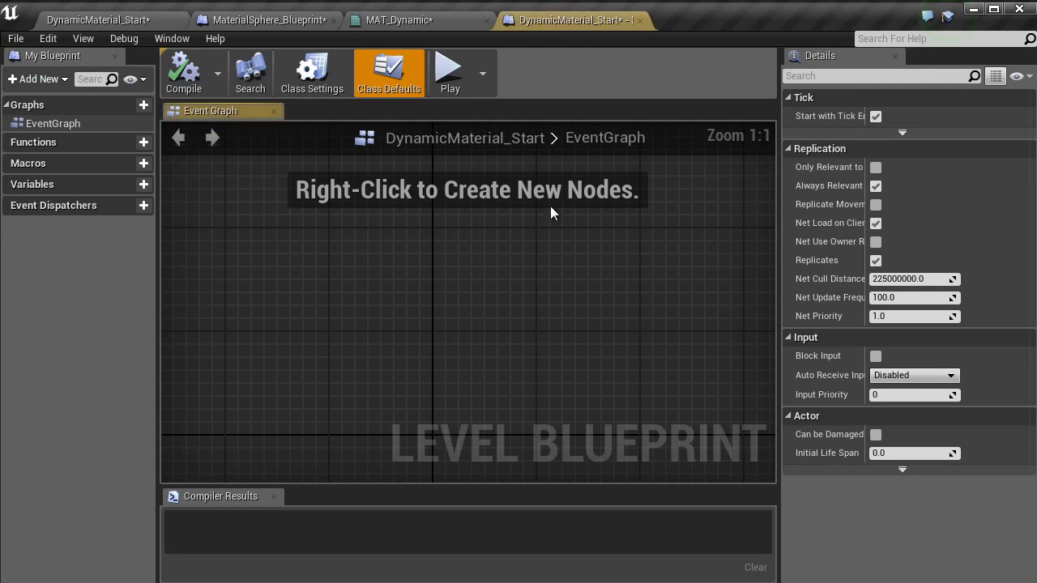
- Select the trigger volume in the level, and add an On Actor Begin Overlap event for it to the level blueprint
{"action": "right_click", "coordinate": [306, 263]}
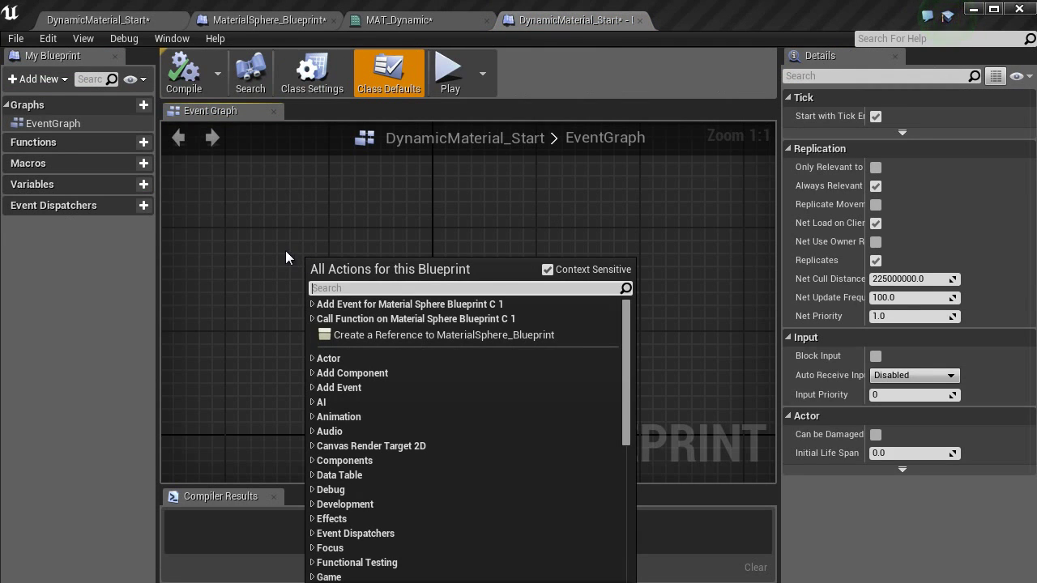
{"action": "left_click", "coordinate": [113, 21]}
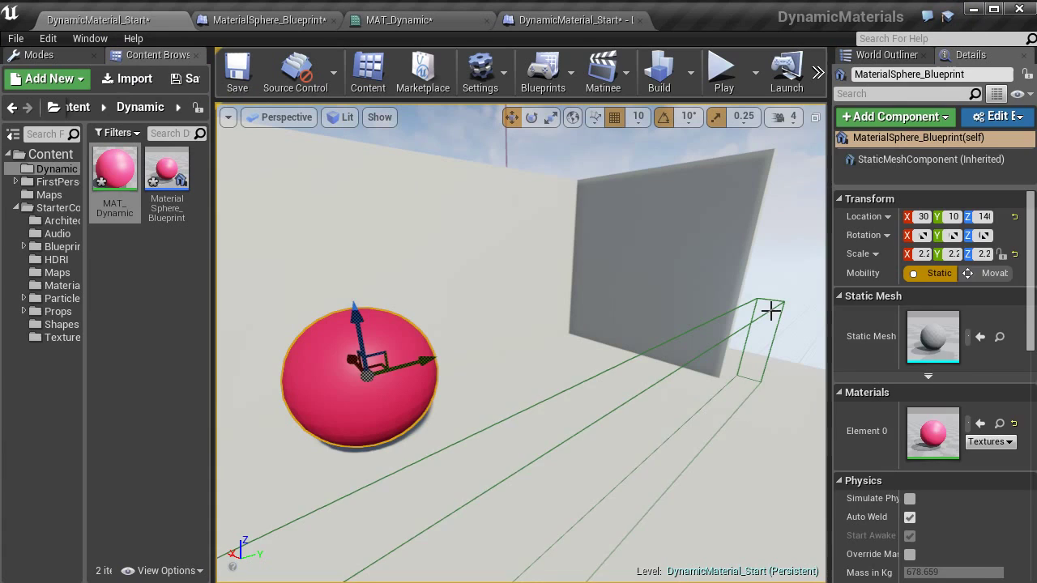
{"action": "left_click", "coordinate": [771, 311]}
{"action": "left_click", "coordinate": [522, 20]}
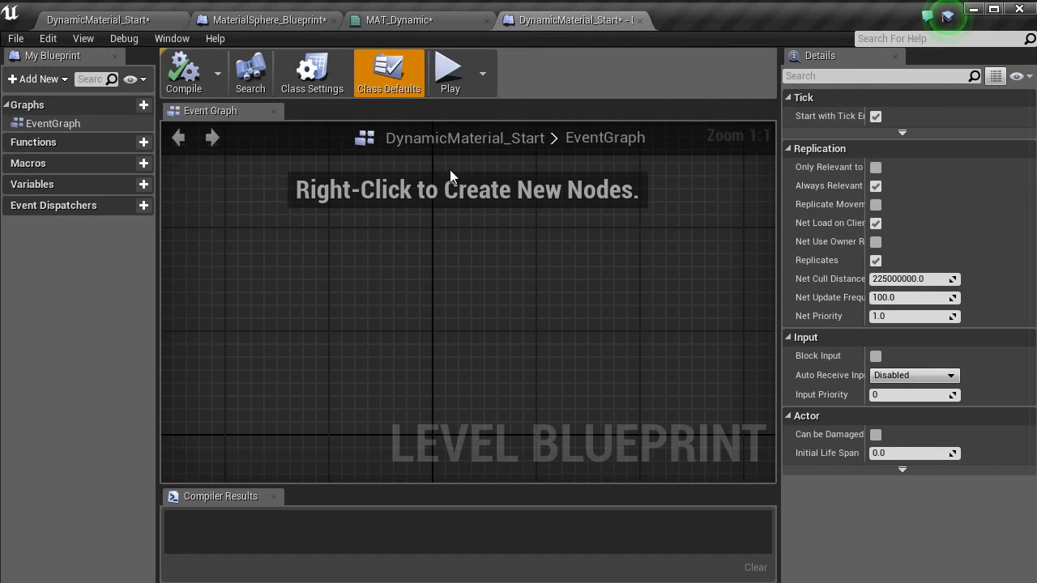
{"action": "right_click", "coordinate": [357, 298]}
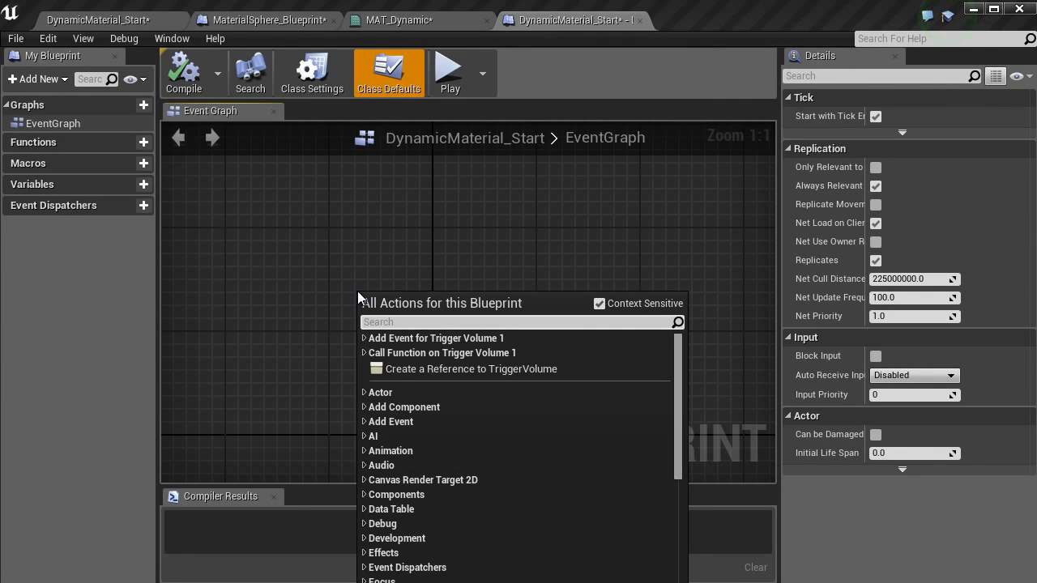
{"action": "type", "text": "overlap"}
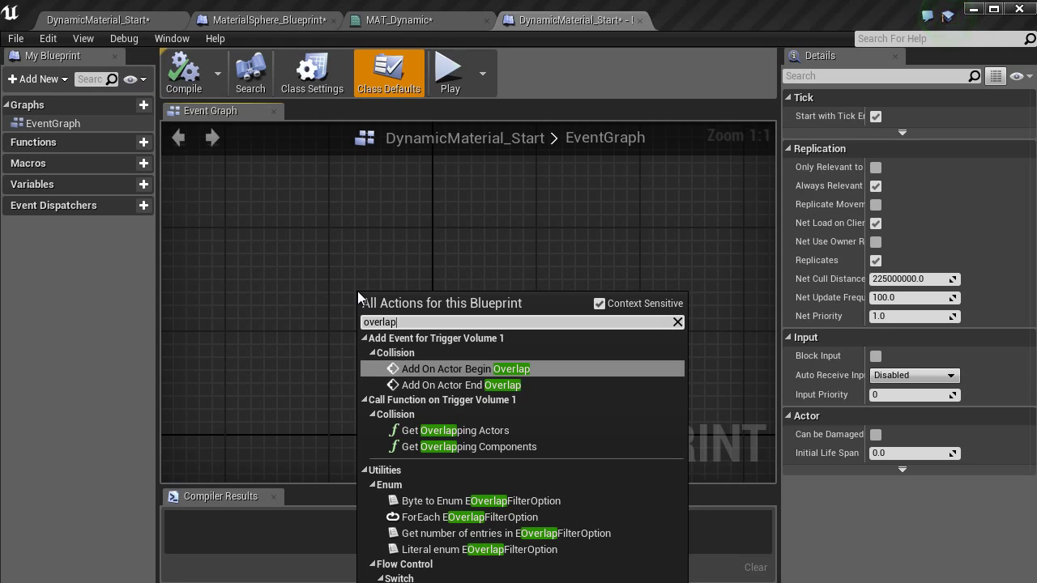
{"action": "key", "text": "Return"}
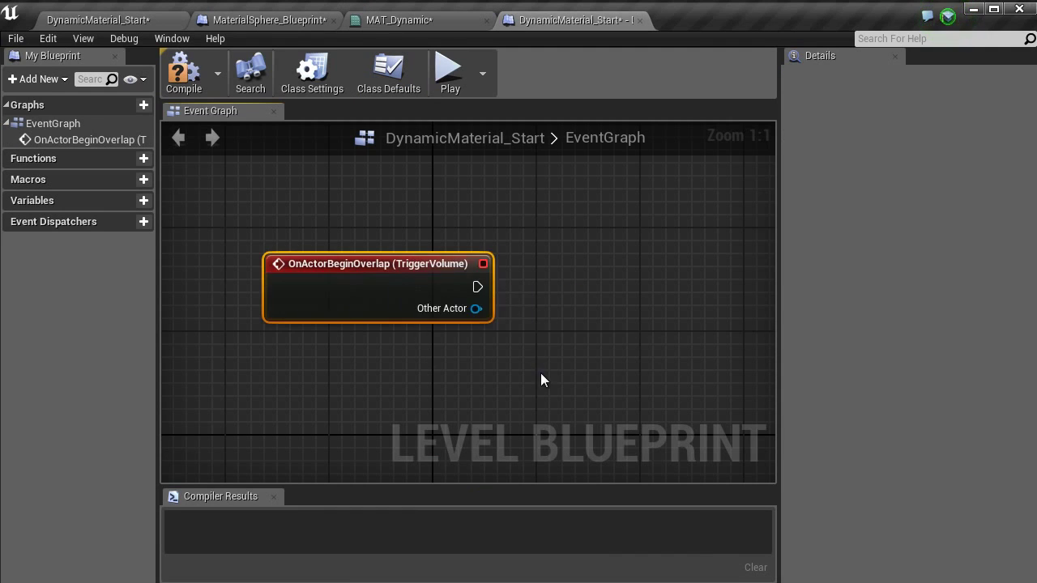
{"action": "right_click_drag", "start_coordinate": [541, 381], "coordinate": [401, 381]}
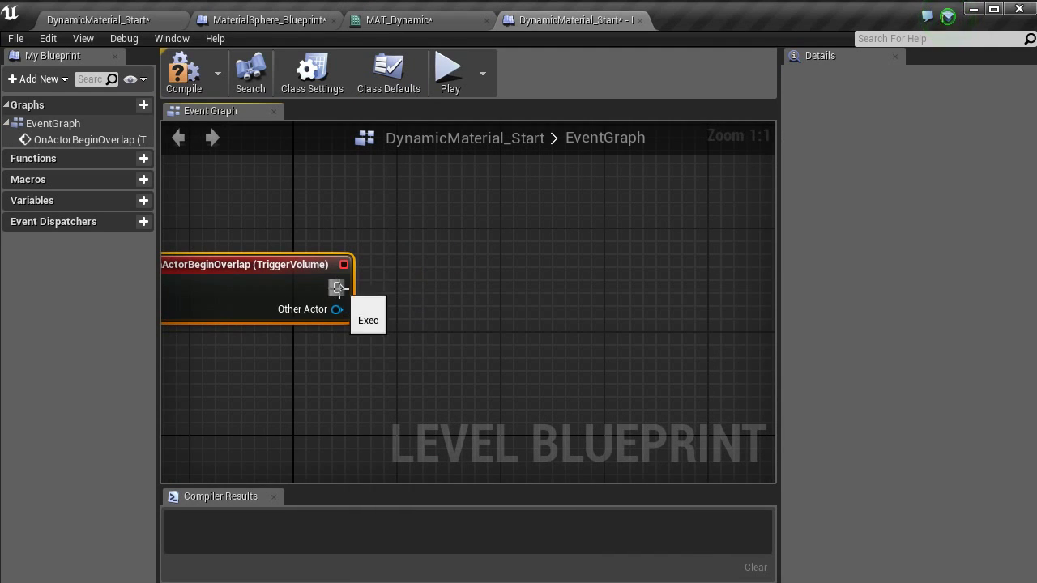
{"action": "left_click_drag", "start_coordinate": [338, 288], "coordinate": [465, 262]}
{"action": "left_click", "coordinate": [381, 336]}
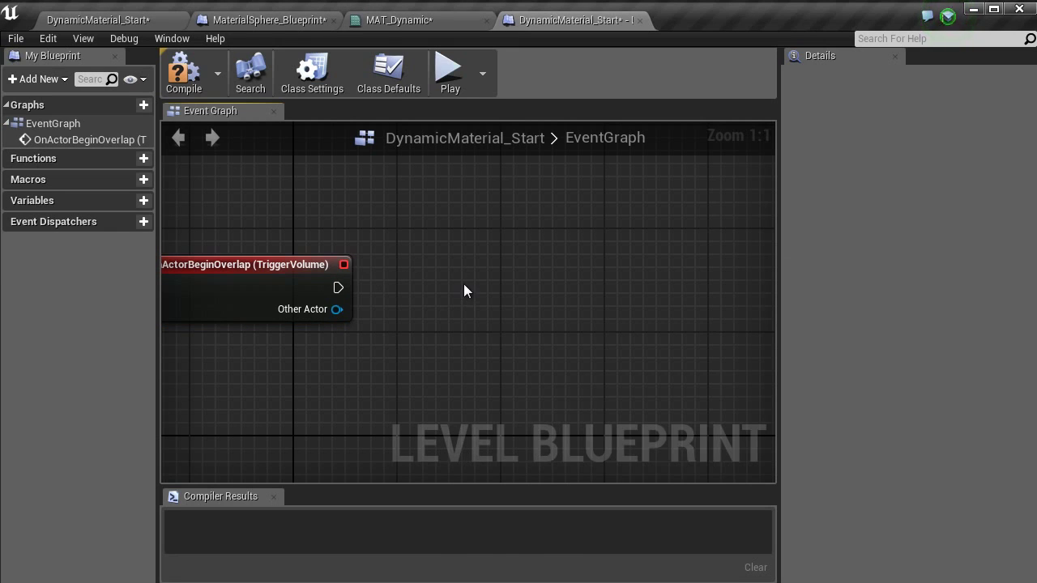
- Select the sphere in the level and create a reference to MaterialSphere_Blueprint in the level blueprint
{"action": "left_click", "coordinate": [92, 19]}
{"action": "left_click", "coordinate": [425, 340]}
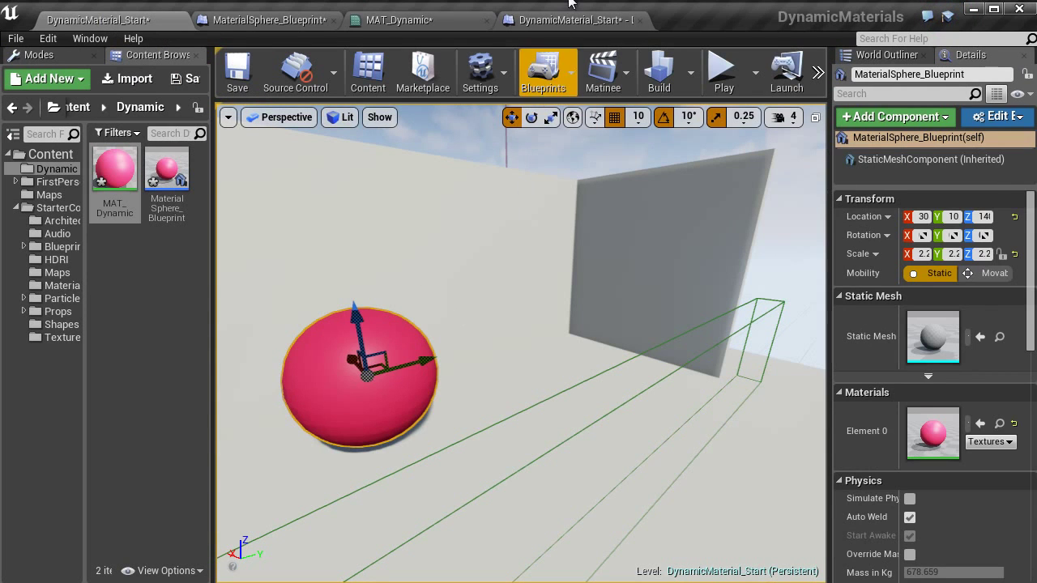
{"action": "left_click", "coordinate": [572, 20]}
{"action": "right_click", "coordinate": [342, 378]}
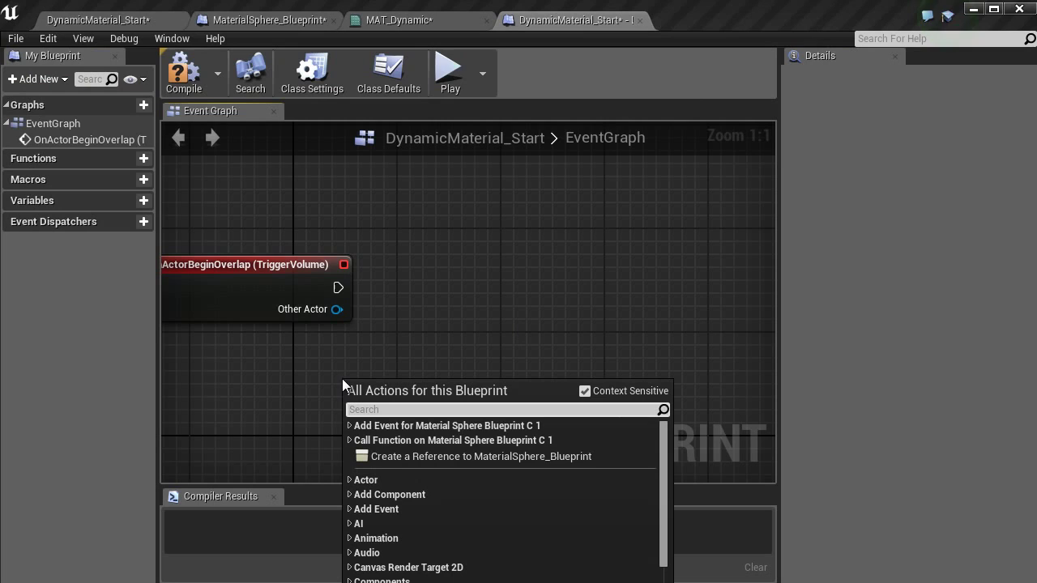
{"action": "left_click", "coordinate": [413, 457]}
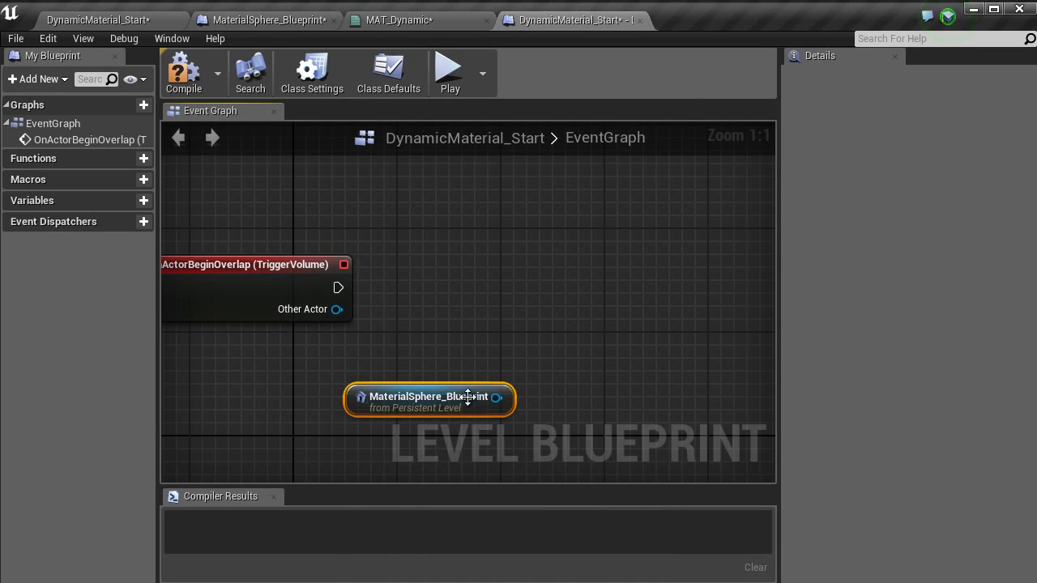
- Call the Change event on the MaterialSphere_Blueprint reference, wire it to the OnActorBeginOverlap execution output, and compile the level blueprint
{"action": "left_click_drag", "start_coordinate": [505, 401], "coordinate": [505, 317]}
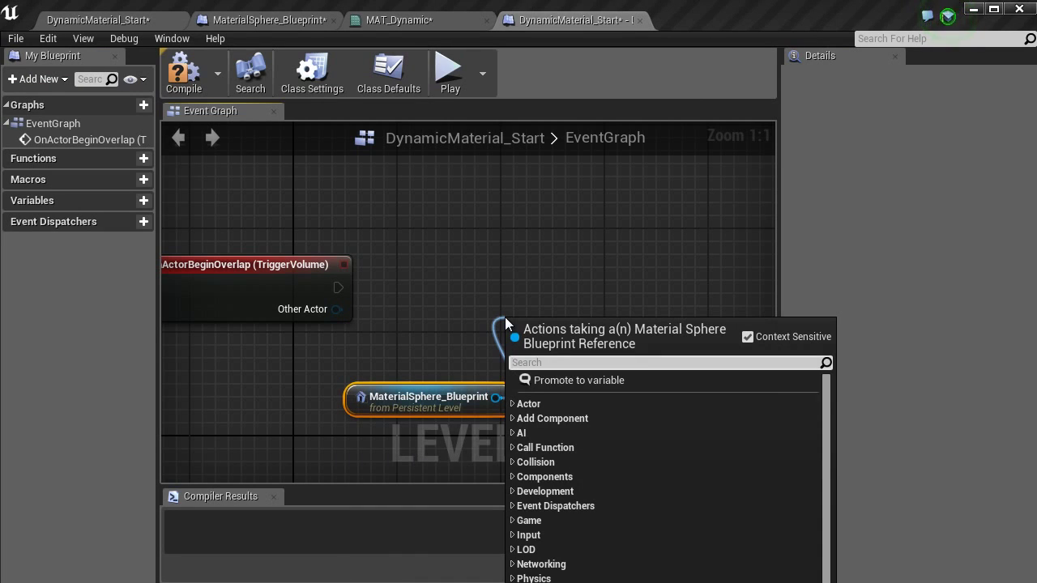
{"action": "type", "text": "change"}
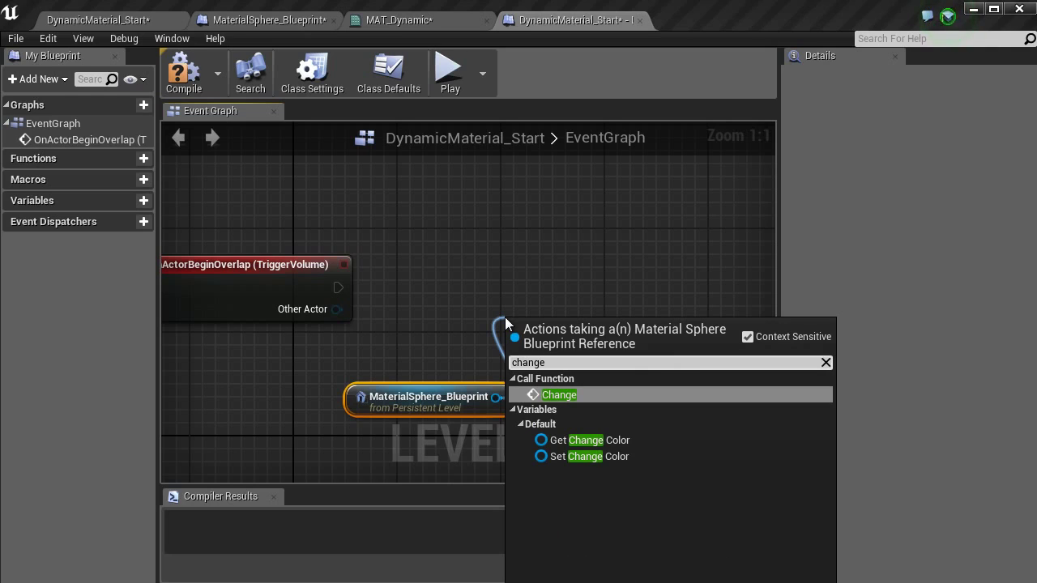
{"action": "left_click", "coordinate": [576, 395]}
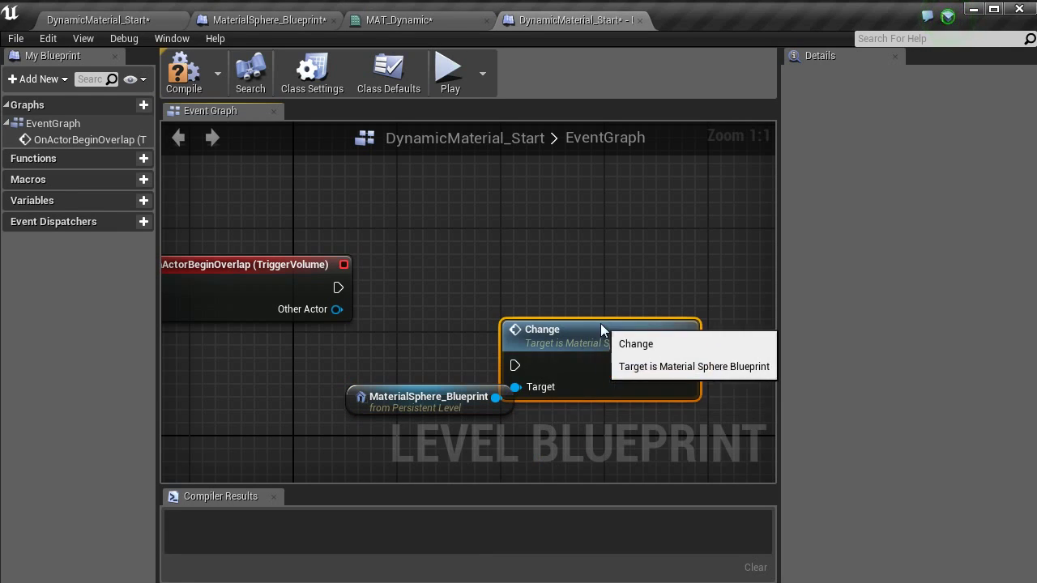
{"action": "left_click_drag", "start_coordinate": [600, 323], "coordinate": [542, 245]}
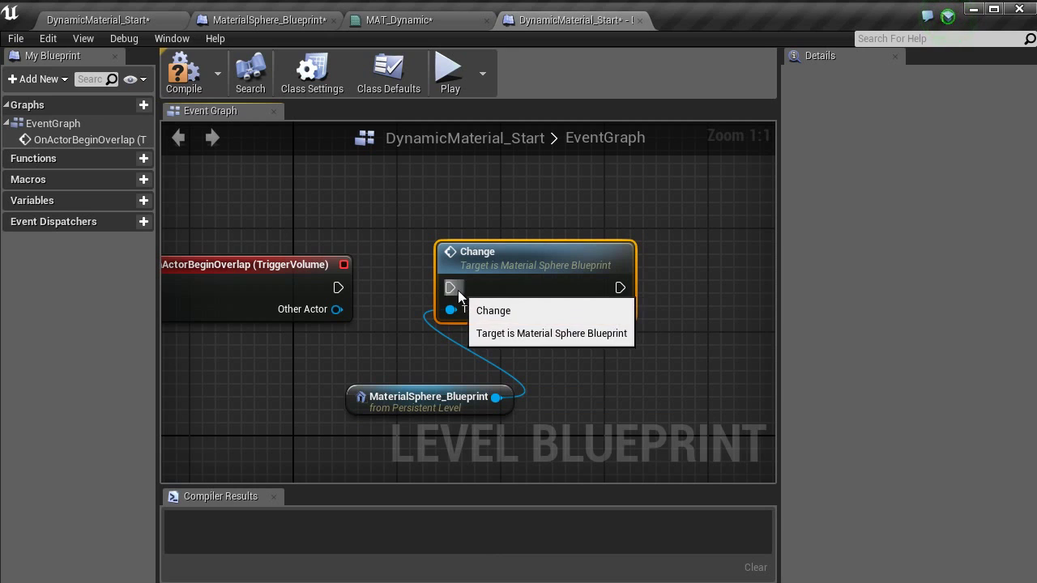
{"action": "left_click_drag", "start_coordinate": [452, 289], "coordinate": [338, 290]}
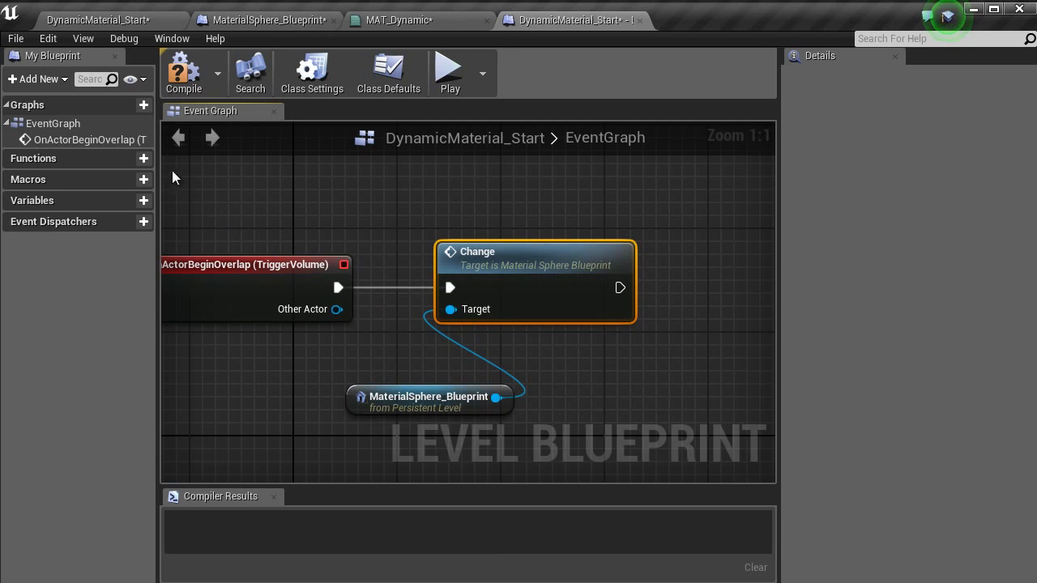
{"action": "left_click", "coordinate": [183, 74]}
- Play the level from the floor near the sphere and walk through the trigger volume to test the color change
{"action": "left_click", "coordinate": [134, 23]}
{"action": "left_click_drag", "start_coordinate": [611, 394], "coordinate": [613, 447]}
{"action": "right_click", "coordinate": [613, 446]}
{"action": "mouse_move", "coordinate": [651, 426]}
{"action": "left_click", "coordinate": [657, 408]}
{"action": "key", "text": "alt+p"}
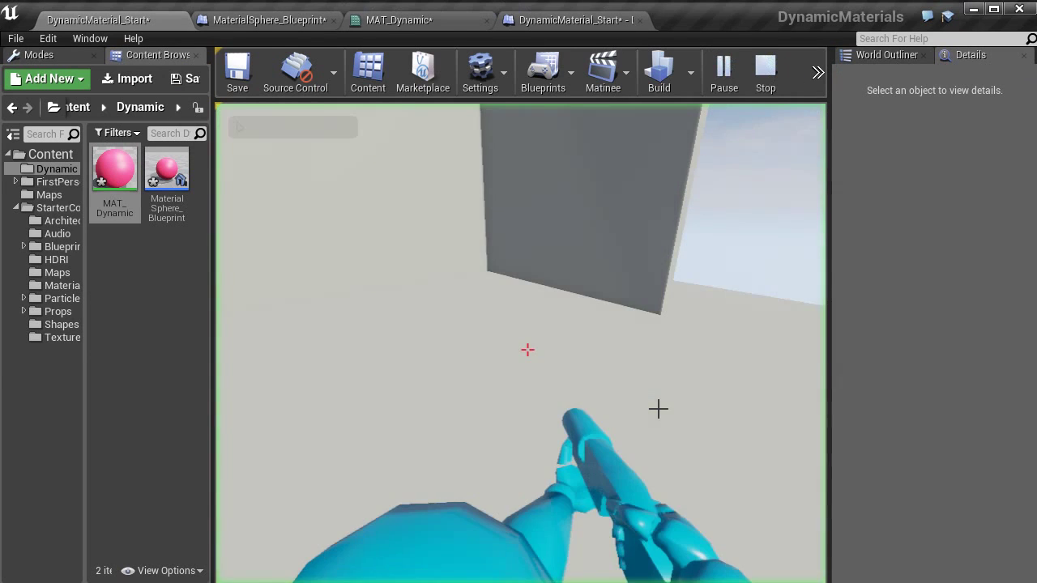
{"action": "key", "text": "w"}
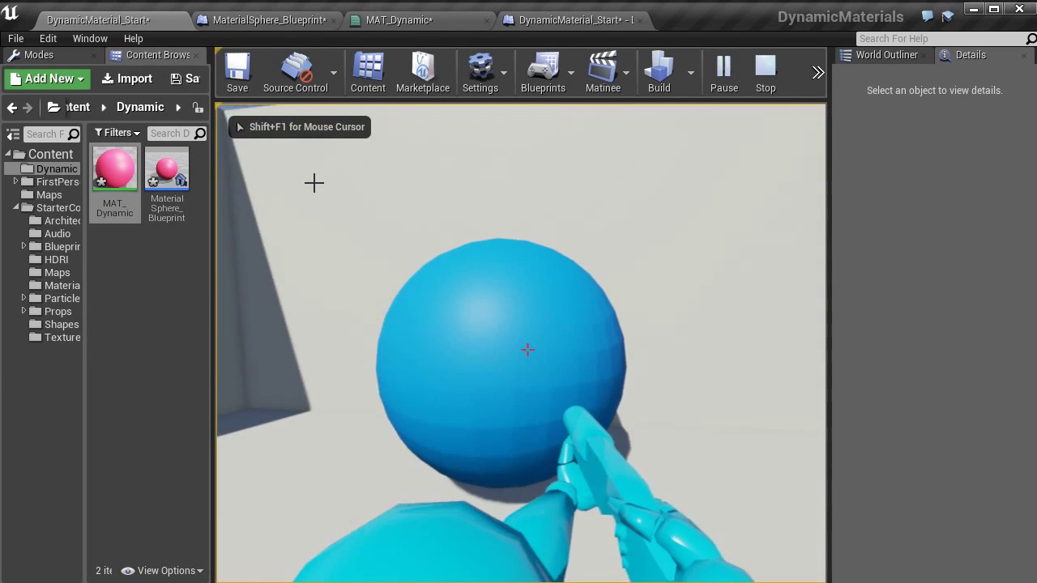
{"action": "key", "text": "s"}
{"action": "key", "text": "w"}
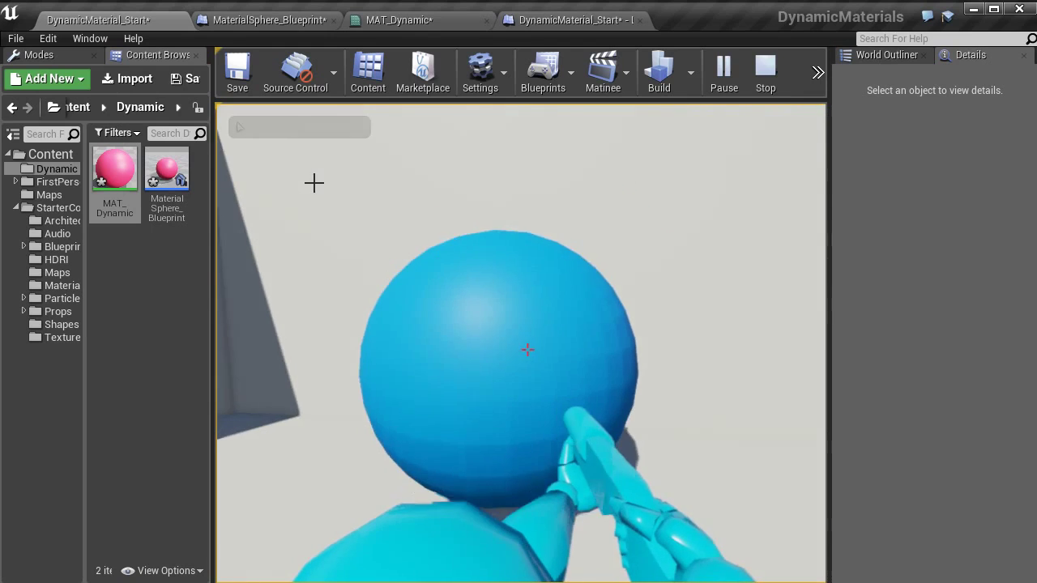
{"action": "key", "text": "s"}
{"action": "key", "text": "Escape"}
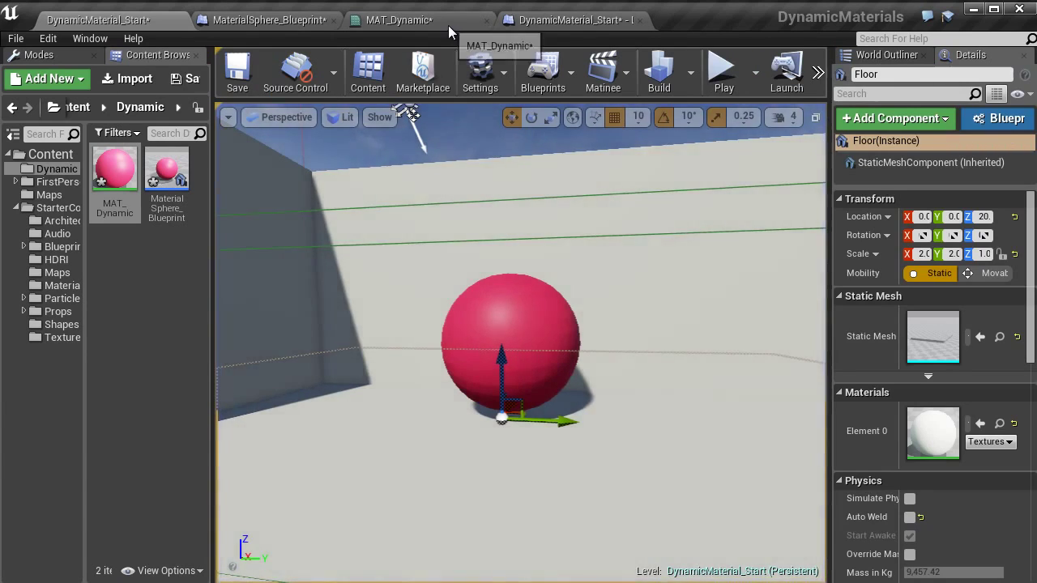
- Close the MAT_Dynamic material editor and return to the MaterialSphere_Blueprint event graph
{"action": "left_click", "coordinate": [448, 26]}
{"action": "middle_click", "coordinate": [437, 20]}
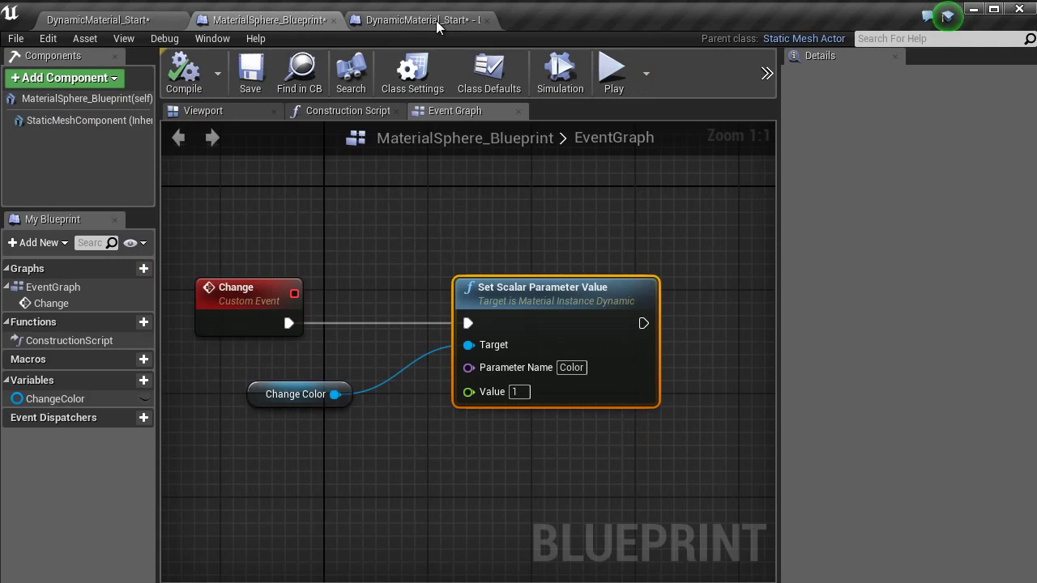
{"action": "left_click", "coordinate": [438, 20]}
{"action": "left_click", "coordinate": [243, 21]}
- Duplicate the Set Scalar Parameter Value and Change Color nodes together, placing the copies below the originals
{"action": "scroll", "coordinate": [405, 247], "scroll_direction": "down", "scroll_amount": 2}
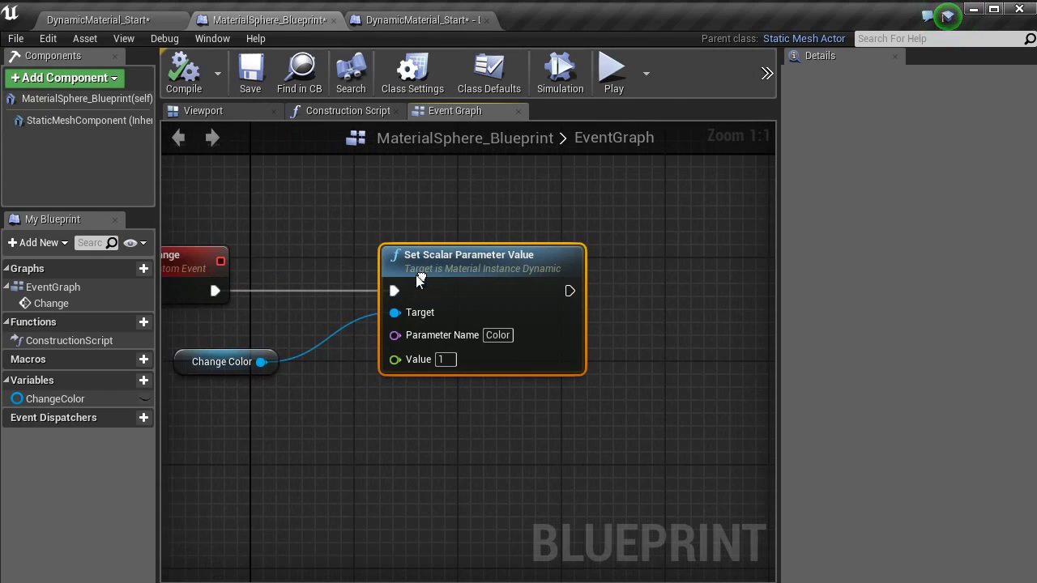
{"action": "left_click_drag", "start_coordinate": [637, 462], "coordinate": [312, 308]}
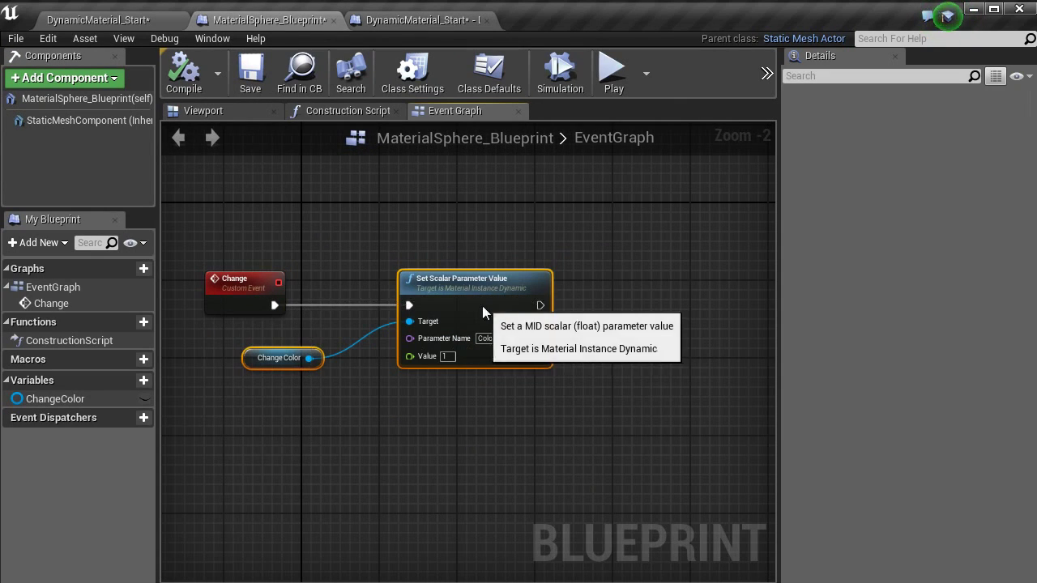
{"action": "left_click_drag", "start_coordinate": [484, 293], "coordinate": [611, 194]}
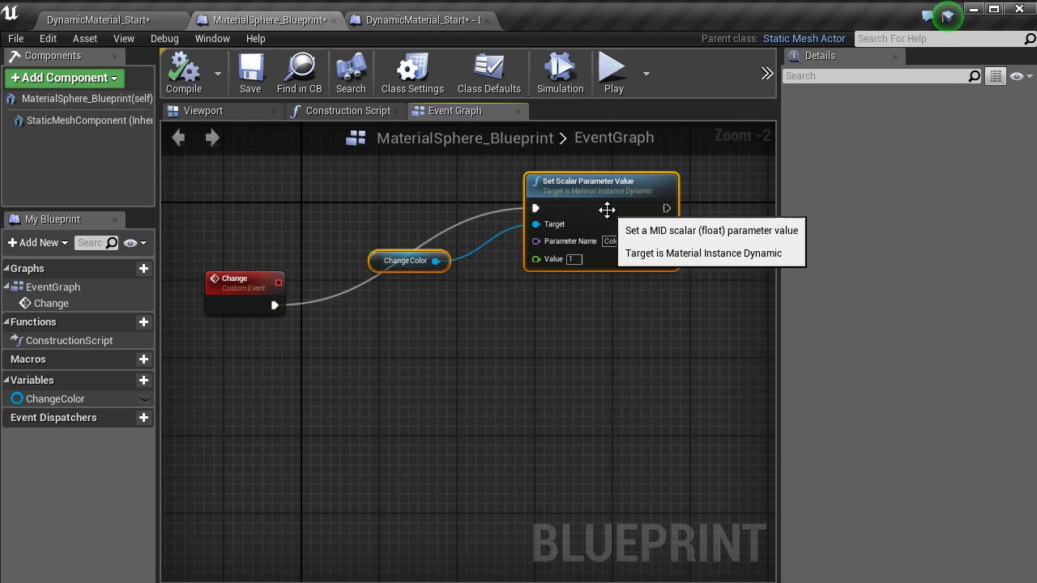
{"action": "key", "text": "ctrl+w"}
{"action": "left_click_drag", "start_coordinate": [739, 187], "coordinate": [588, 335]}
{"action": "left_click_drag", "start_coordinate": [535, 354], "coordinate": [451, 340]}
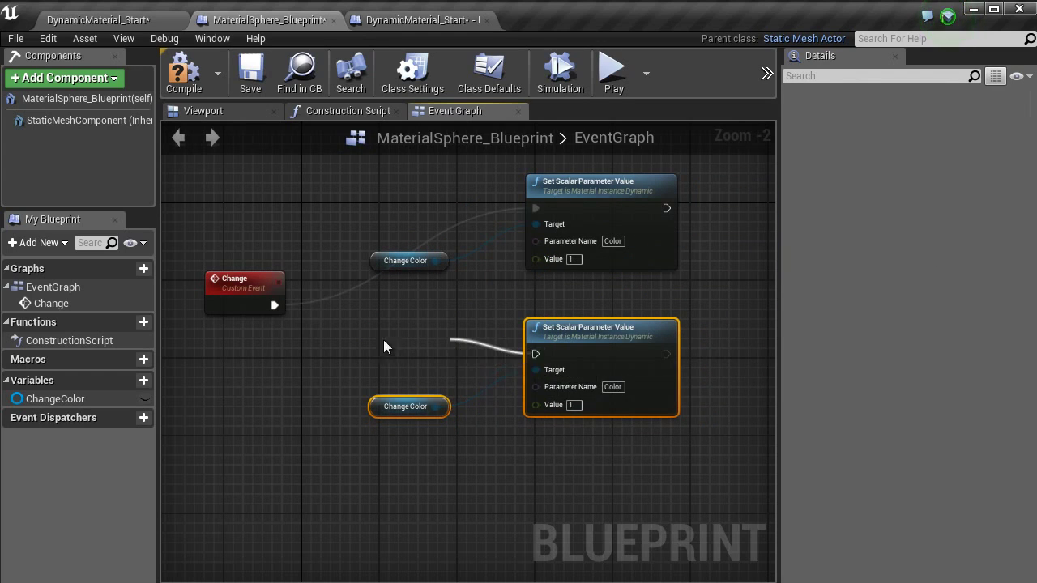
{"action": "left_click", "coordinate": [338, 329]}
- Insert a FlipFlop node after the Change event, with output B wired to the duplicated Set Scalar Parameter Value node
{"action": "left_click_drag", "start_coordinate": [247, 293], "coordinate": [272, 288]}
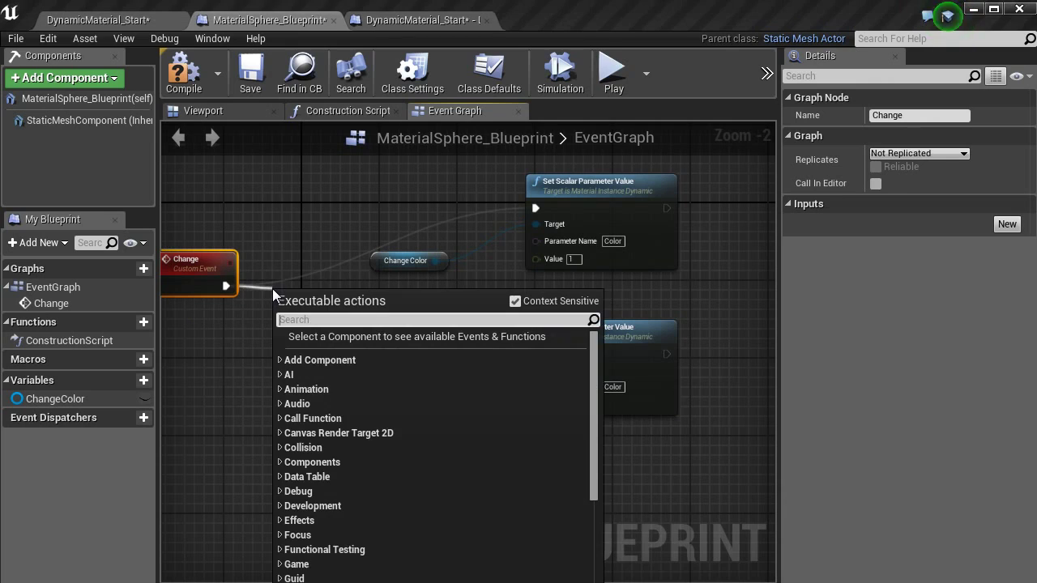
{"action": "type", "text": "flip"}
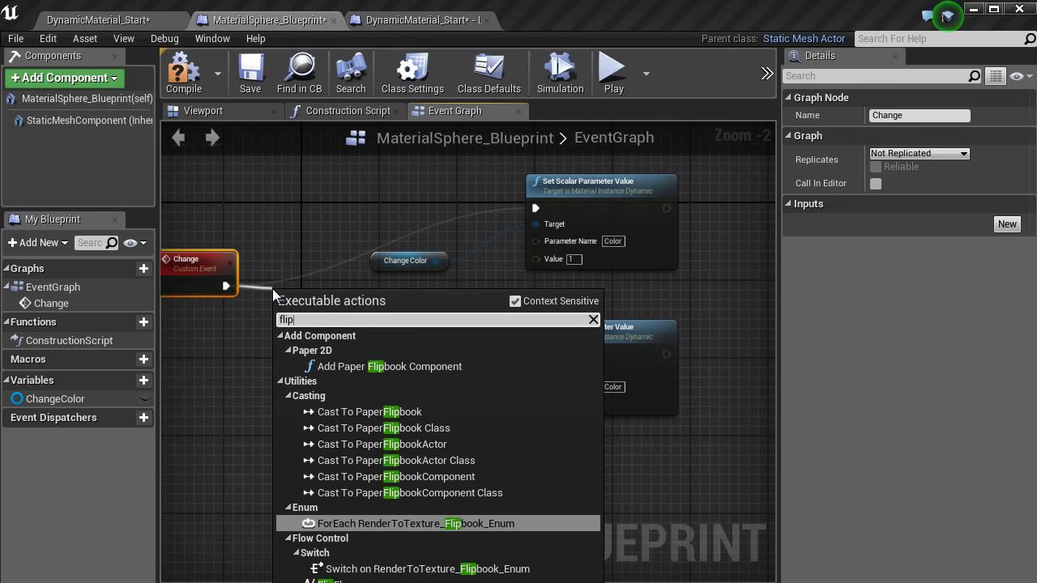
{"action": "left_click", "coordinate": [332, 581]}
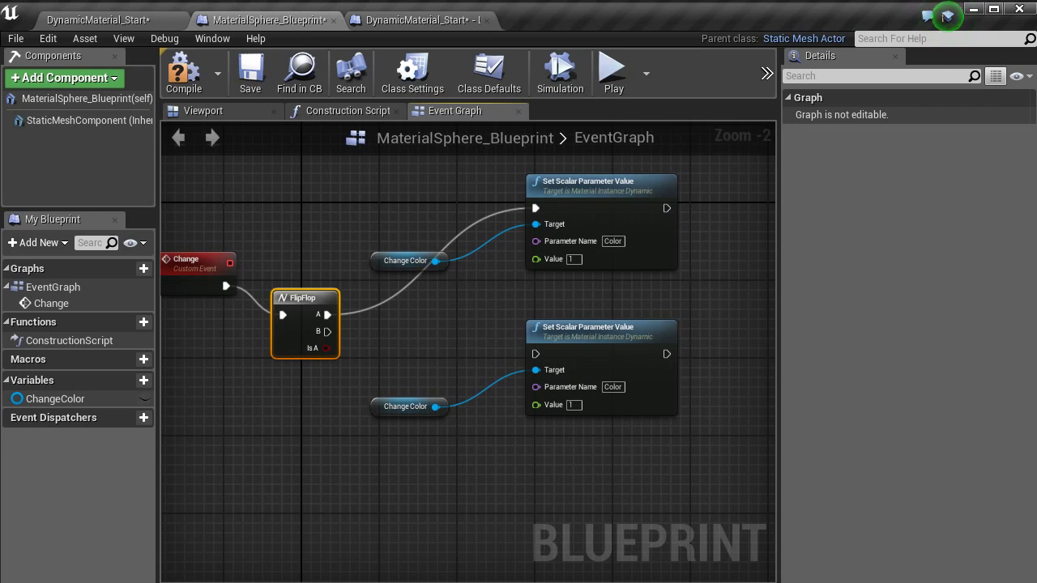
{"action": "left_click_drag", "start_coordinate": [325, 331], "coordinate": [537, 353]}
- Set the value of the duplicated Set Scalar Parameter Value node to 0 and compile the sphere blueprint
{"action": "left_click", "coordinate": [573, 405]}
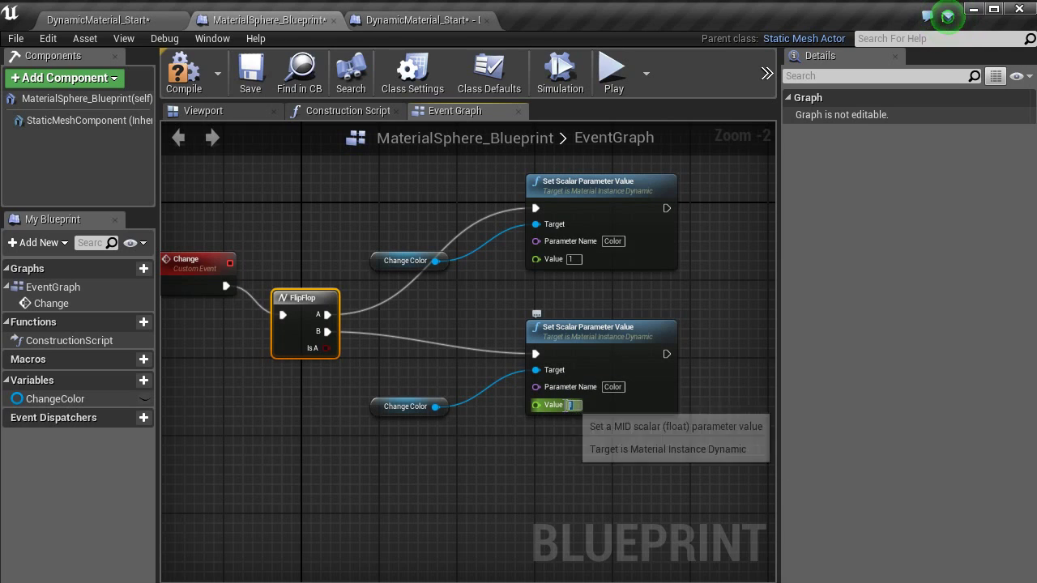
{"action": "key", "text": "Return"}
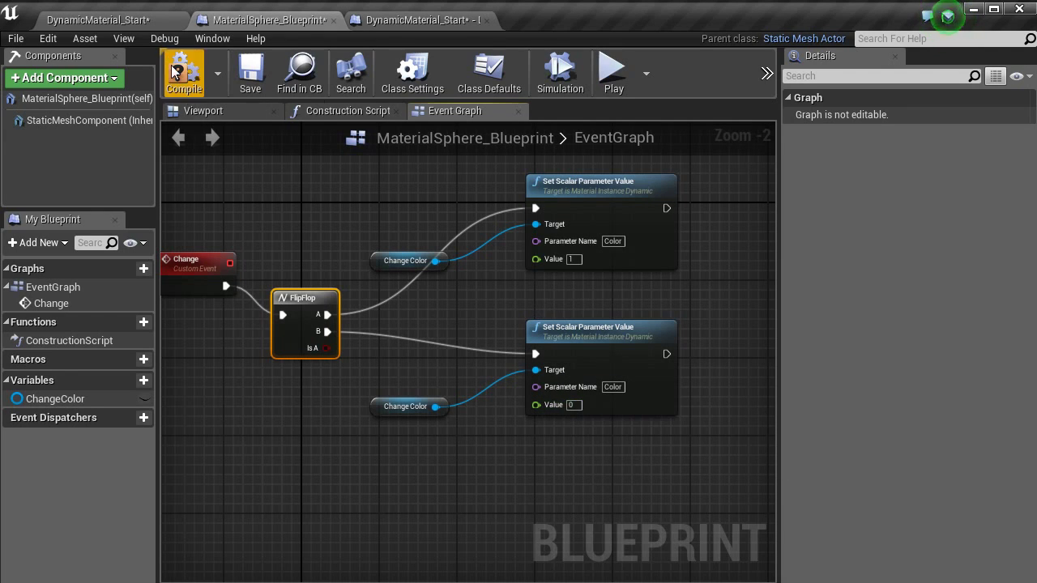
{"action": "left_click", "coordinate": [179, 71]}
- Play the level from the floor in front of the sphere and walk repeatedly through the trigger volume to test the color toggling
{"action": "left_click", "coordinate": [129, 20]}
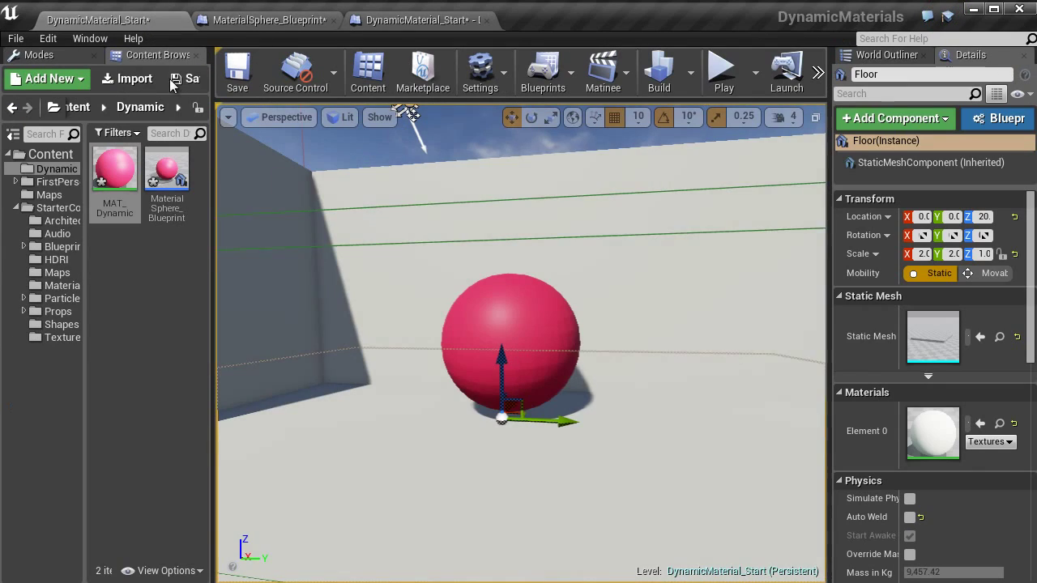
{"action": "right_click_drag", "start_coordinate": [485, 485], "coordinate": [501, 506]}
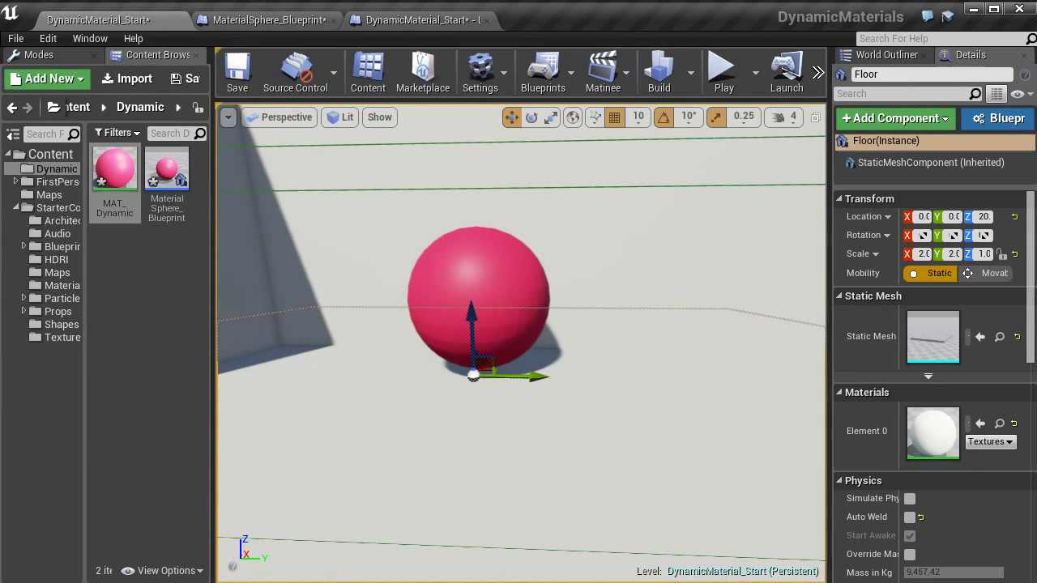
{"action": "scroll", "coordinate": [743, 445], "scroll_direction": "down", "scroll_amount": 5}
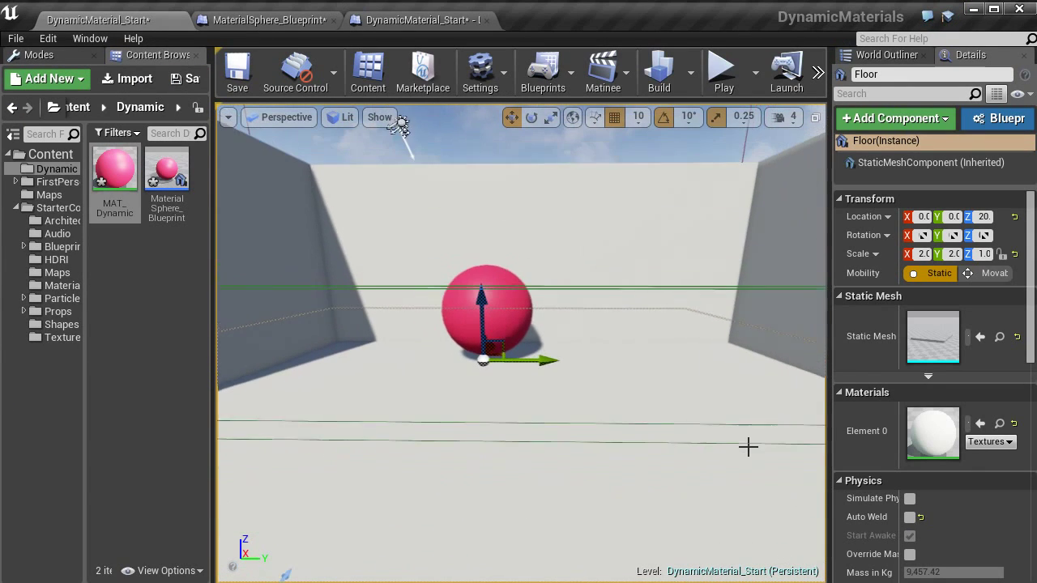
{"action": "right_click", "coordinate": [545, 556]}
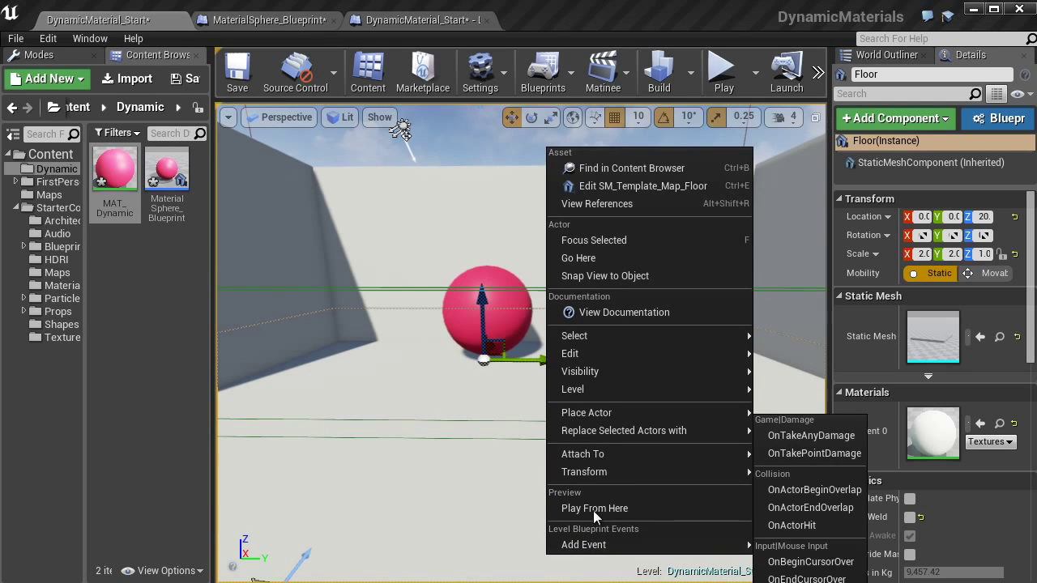
{"action": "left_click", "coordinate": [594, 508]}
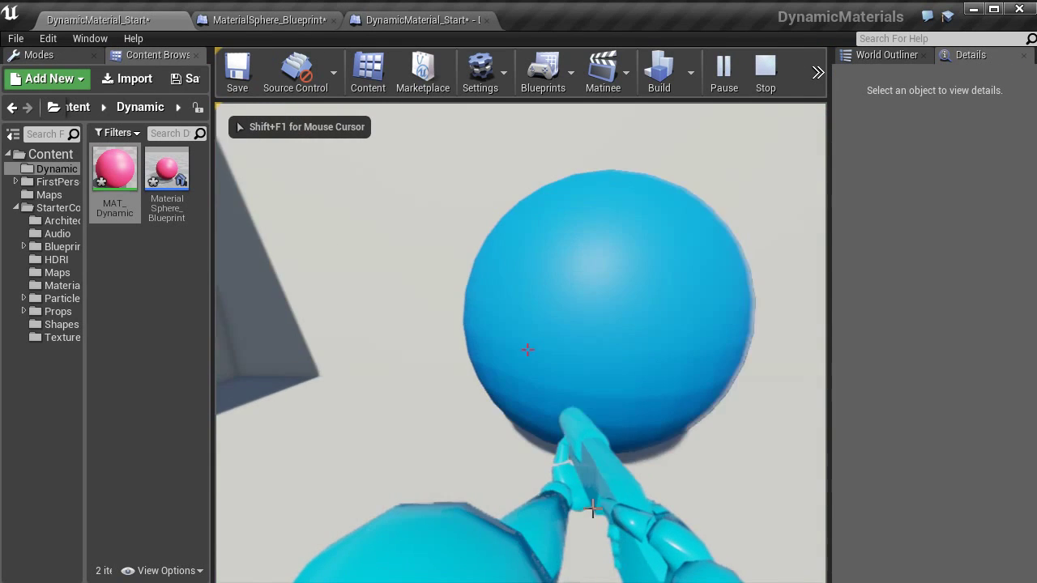
{"action": "key", "text": "s"}
{"action": "key", "text": "w"}
{"action": "key", "text": "s"}
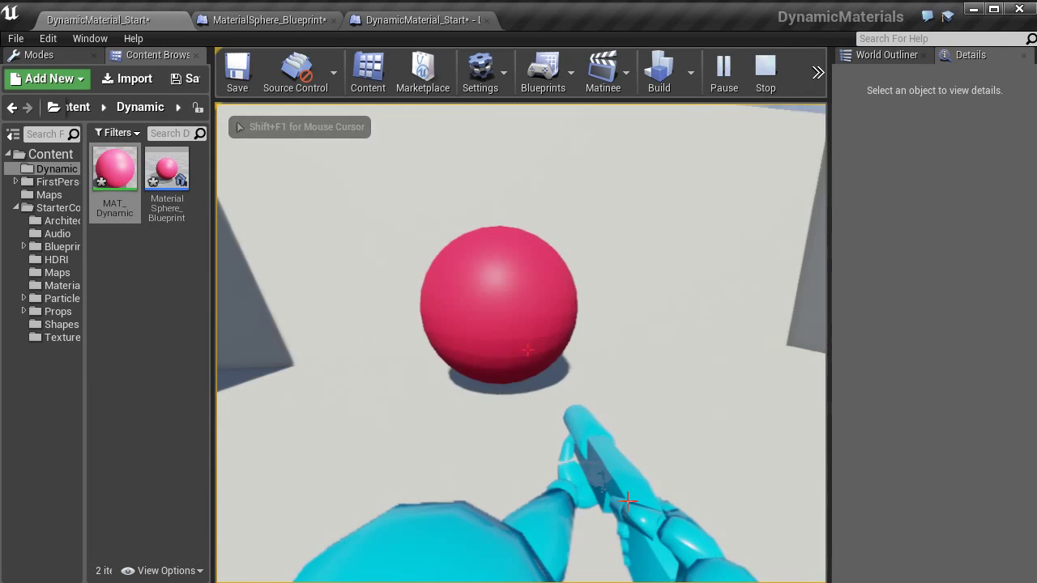
{"action": "key", "text": "s"}
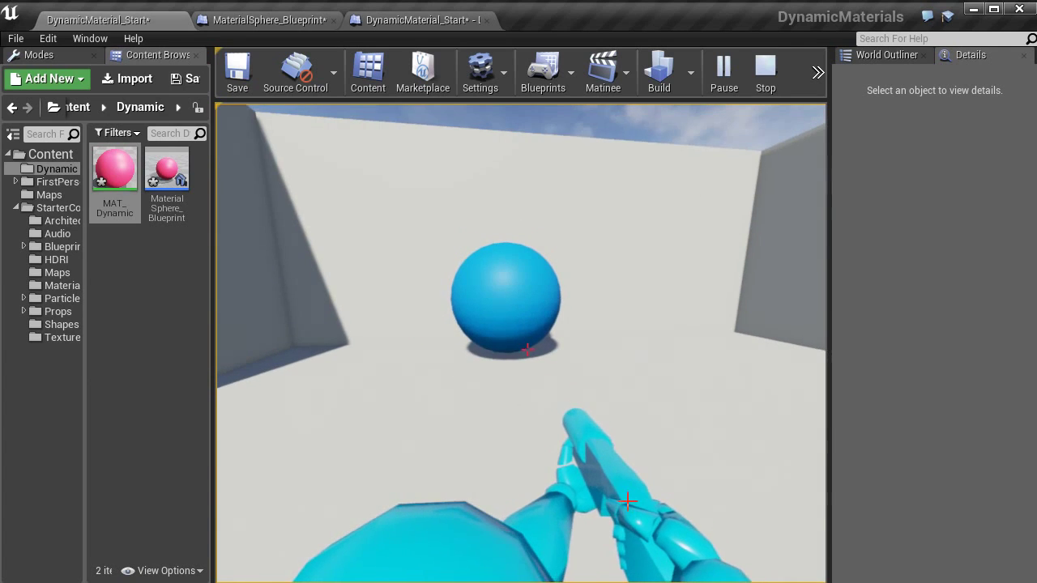
{"action": "key", "text": "w"}
{"action": "key", "text": "s"}
{"action": "key", "text": "w"}
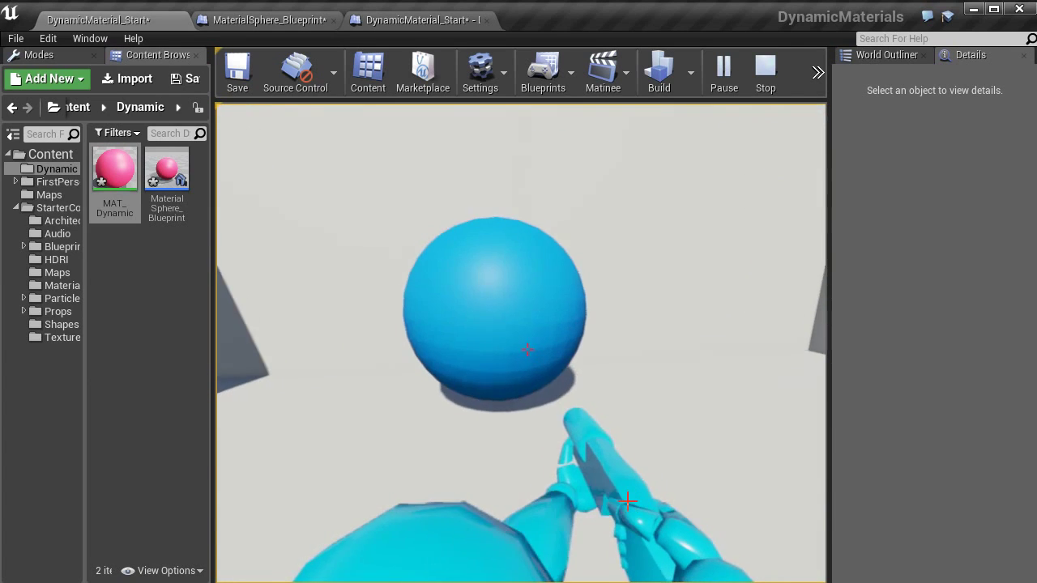
{"action": "key", "text": "s"}
{"action": "key", "text": "w"}
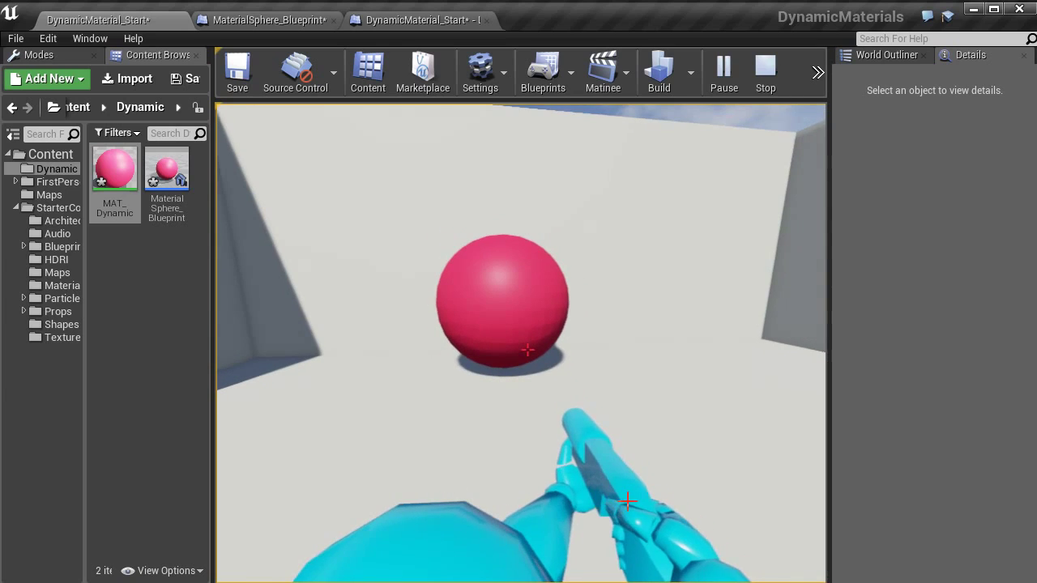
{"action": "key", "text": "Escape"}
- In the MaterialSphere_Blueprint event graph, move the Change and FlipFlop nodes away from the parameter nodes to make room
{"action": "left_click", "coordinate": [408, 19]}
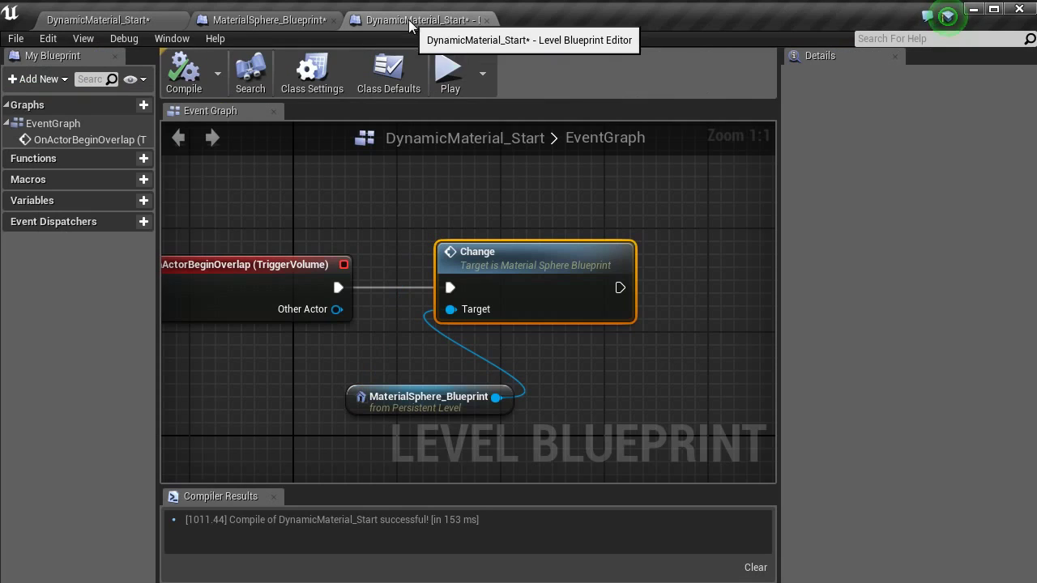
{"action": "left_click", "coordinate": [288, 23]}
{"action": "right_click_drag", "start_coordinate": [452, 314], "coordinate": [703, 330]}
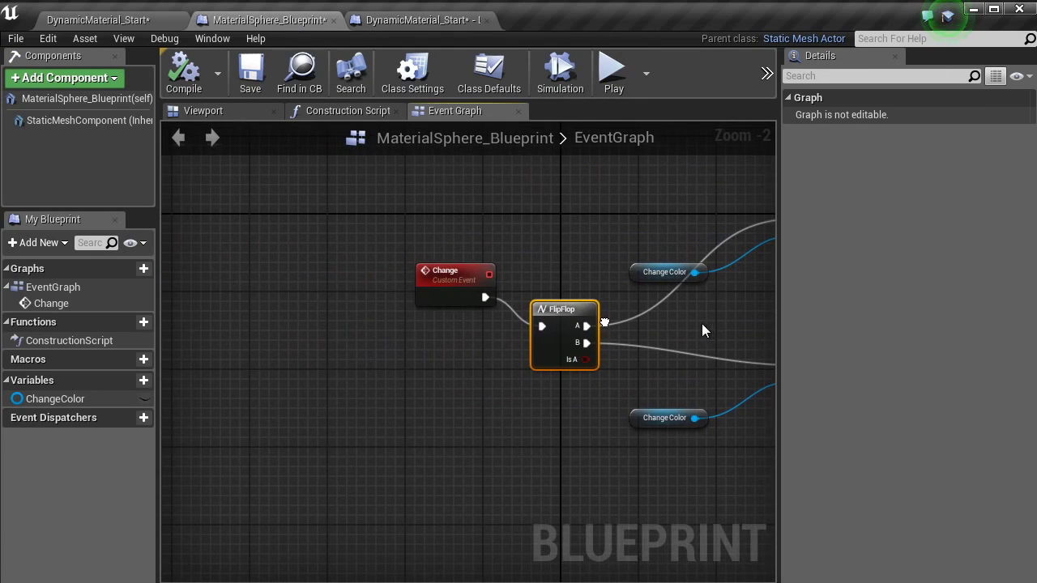
{"action": "left_click_drag", "start_coordinate": [432, 242], "coordinate": [570, 357]}
{"action": "left_click_drag", "start_coordinate": [564, 317], "coordinate": [485, 234]}
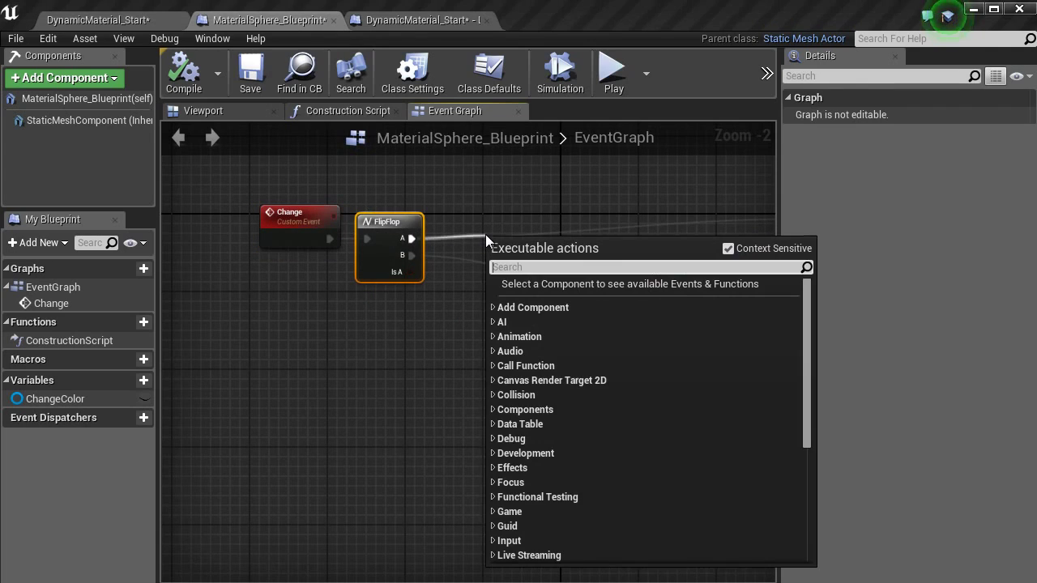
- Insert a Timeline node between FlipFlop output A and the first Set Scalar Parameter Value node, and position it clear of the wires
{"action": "type", "text": "timeline"}
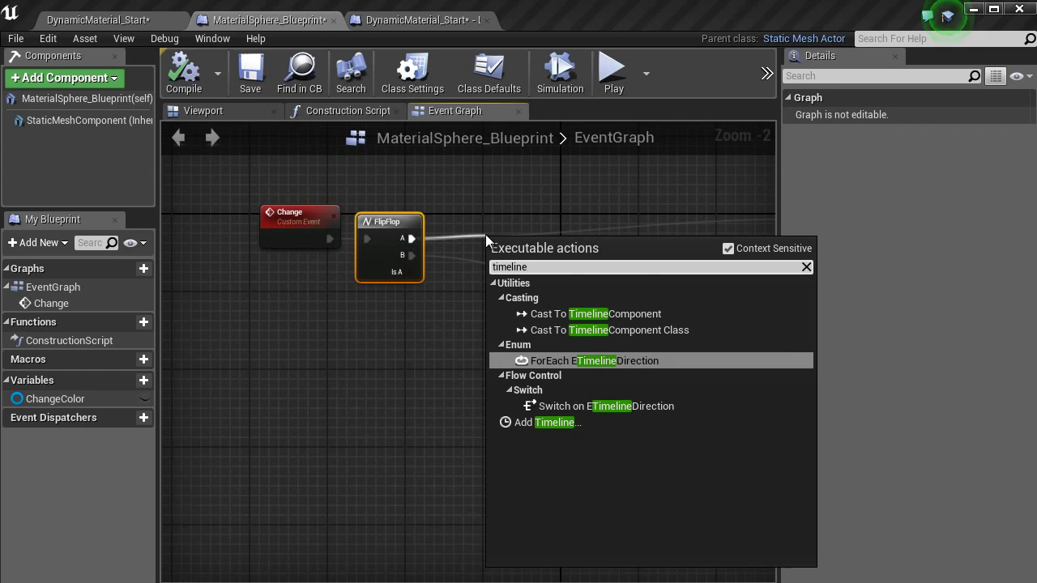
{"action": "left_click", "coordinate": [551, 422]}
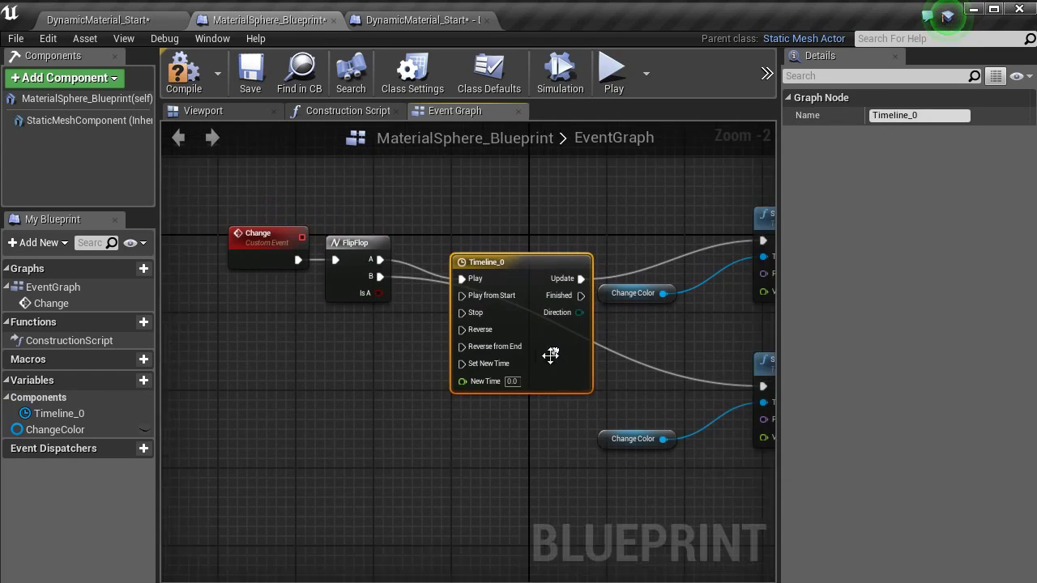
{"action": "right_click_drag", "start_coordinate": [550, 356], "coordinate": [493, 394]}
{"action": "left_click_drag", "start_coordinate": [481, 329], "coordinate": [468, 223]}
- Open the new timeline for editing and add a float track named 0-1
{"action": "double_click", "coordinate": [500, 275]}
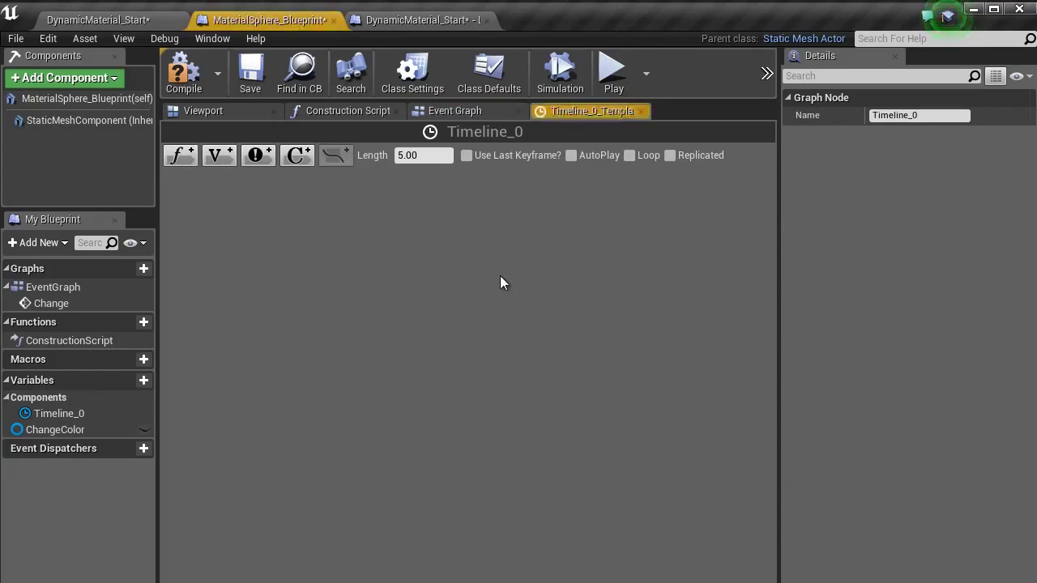
{"action": "left_click", "coordinate": [180, 155]}
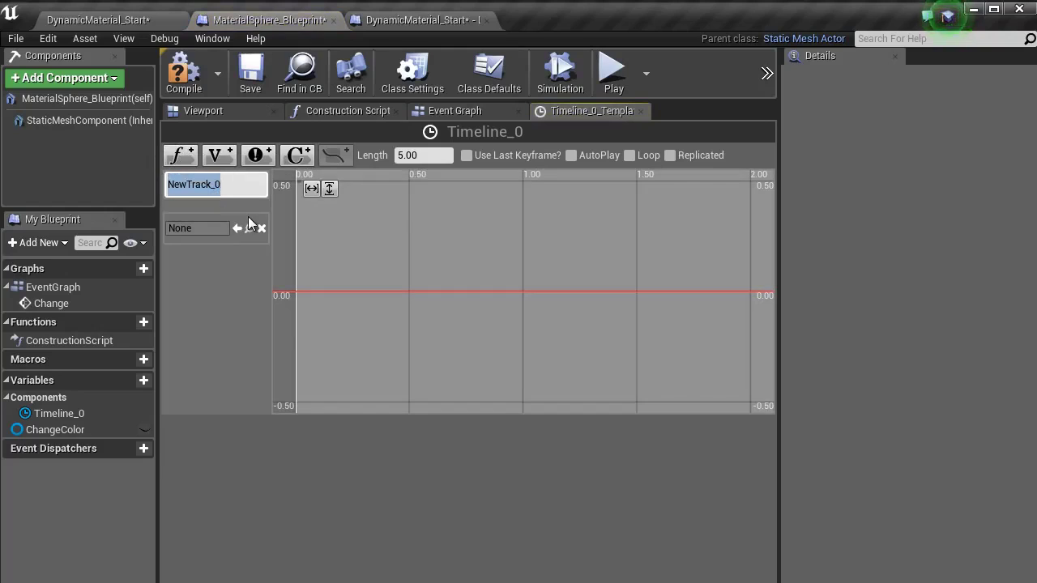
{"action": "type", "text": "0-1"}
{"action": "key", "text": "Return"}
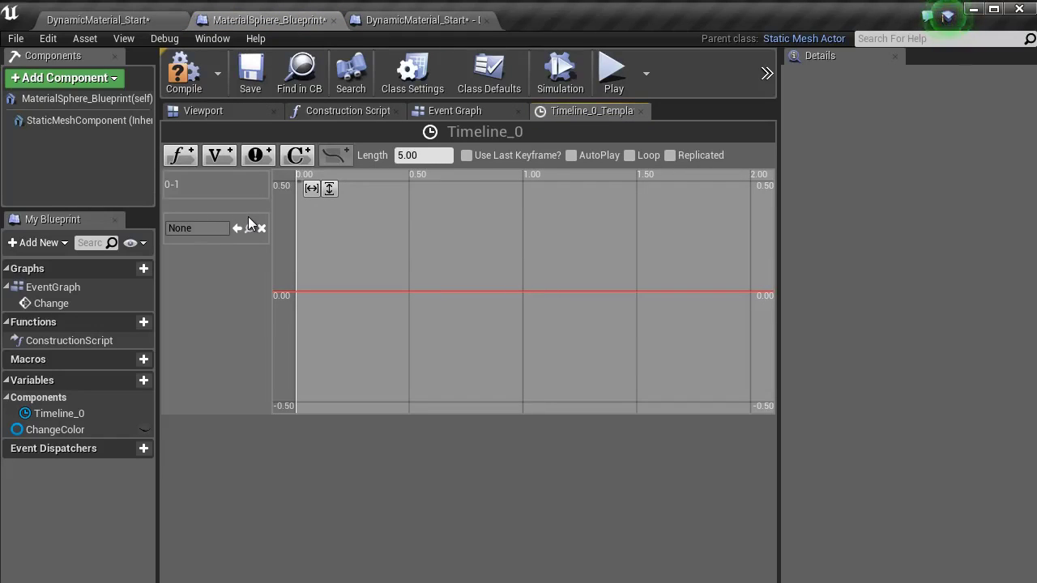
- Add a first key to the 0-1 track at time 0 with value 0
{"action": "right_click", "coordinate": [414, 235]}
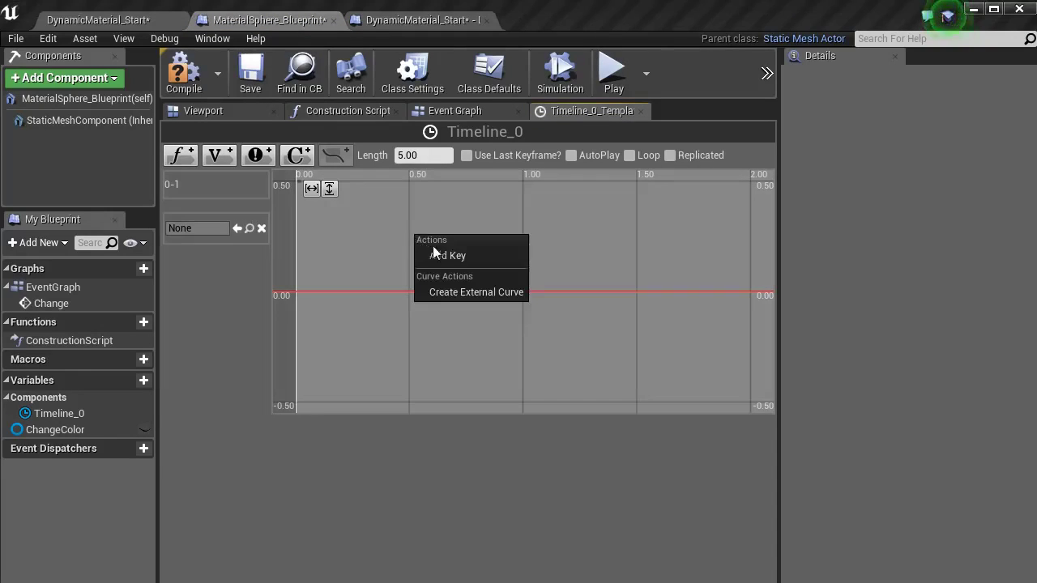
{"action": "left_click", "coordinate": [442, 255]}
{"action": "left_click", "coordinate": [379, 186]}
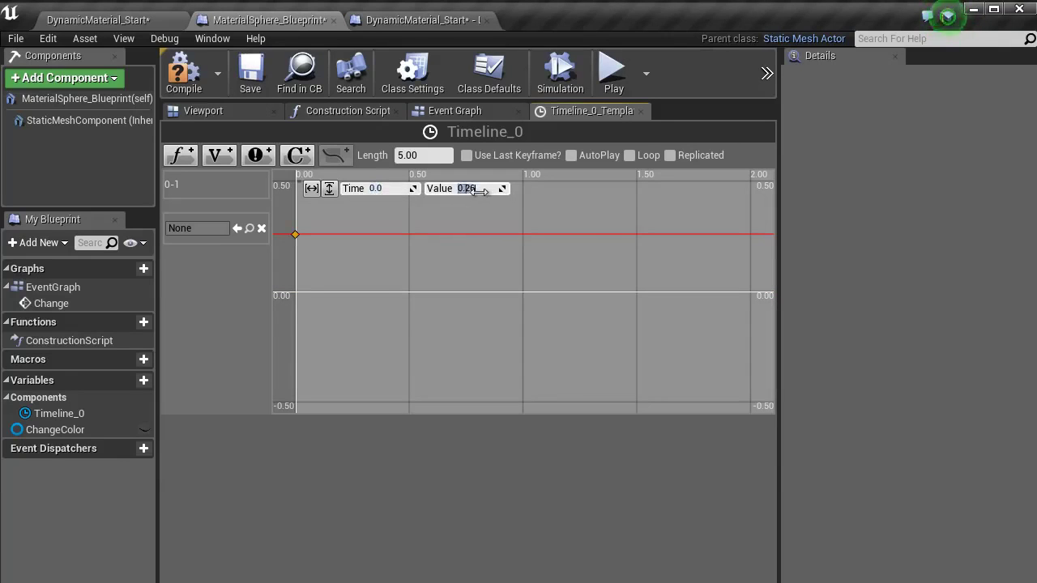
{"action": "type", "text": "0"}
{"action": "key", "text": "Return"}
- Add a second key to the 0-1 track at time 1 with value 1, and set the timeline length to 1
{"action": "right_click", "coordinate": [441, 263]}
{"action": "left_click", "coordinate": [456, 282]}
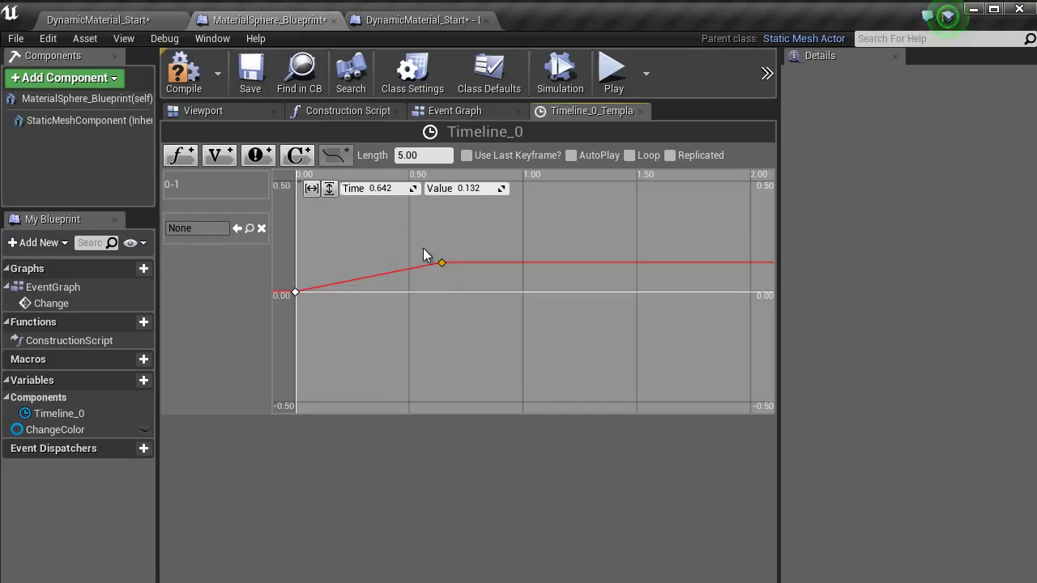
{"action": "type", "text": "1"}
{"action": "key", "text": "Return"}
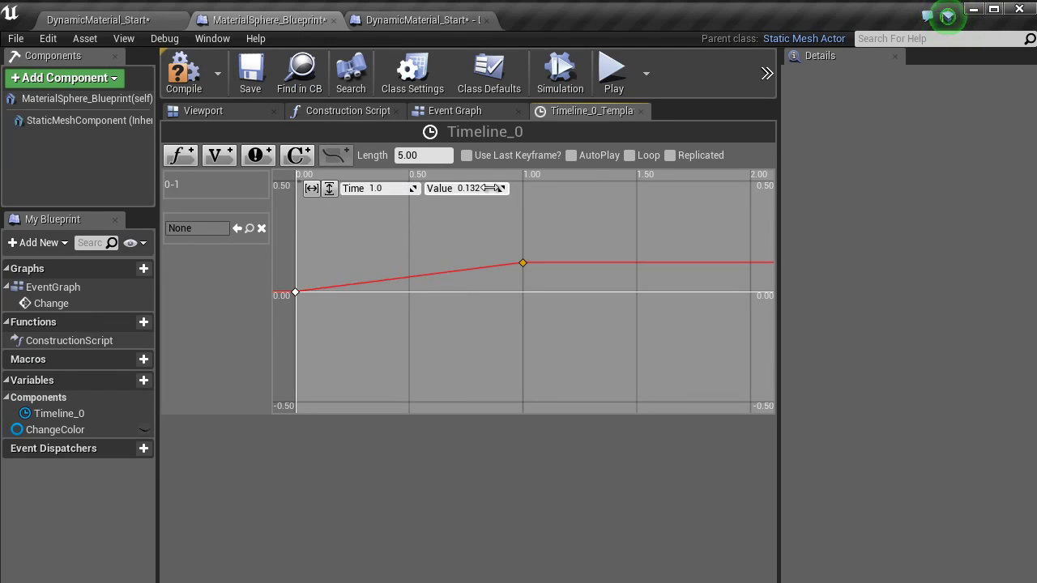
{"action": "left_click", "coordinate": [466, 188]}
{"action": "type", "text": "1"}
{"action": "key", "text": "Return"}
{"action": "type", "text": "1"}
{"action": "key", "text": "Return"}
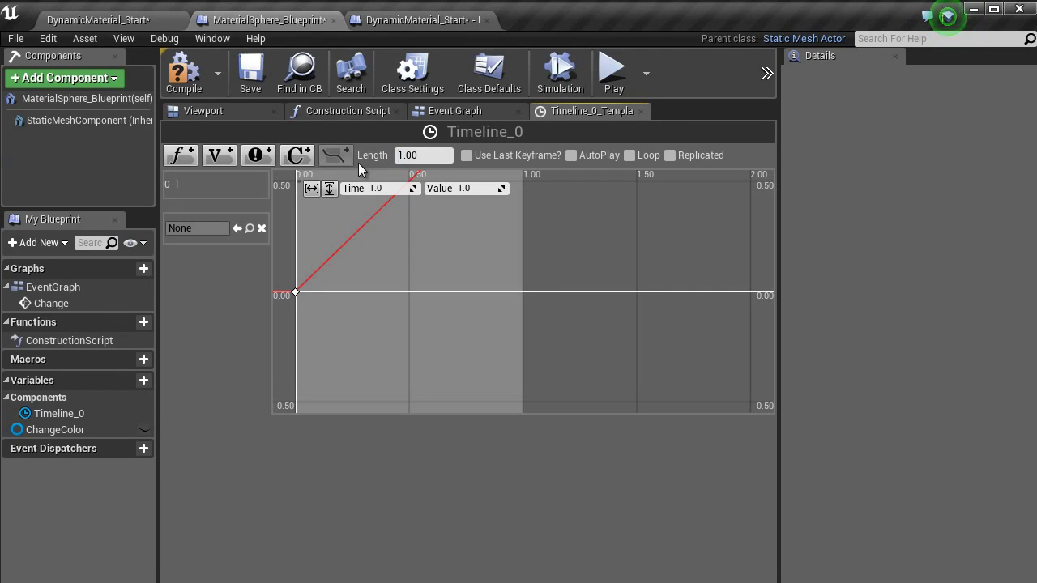
- In the event graph, reposition the Timeline node and wire its 0-1 output to the first Set Scalar Parameter Value node's Value input
{"action": "left_click", "coordinate": [437, 21]}
{"action": "left_click", "coordinate": [269, 20]}
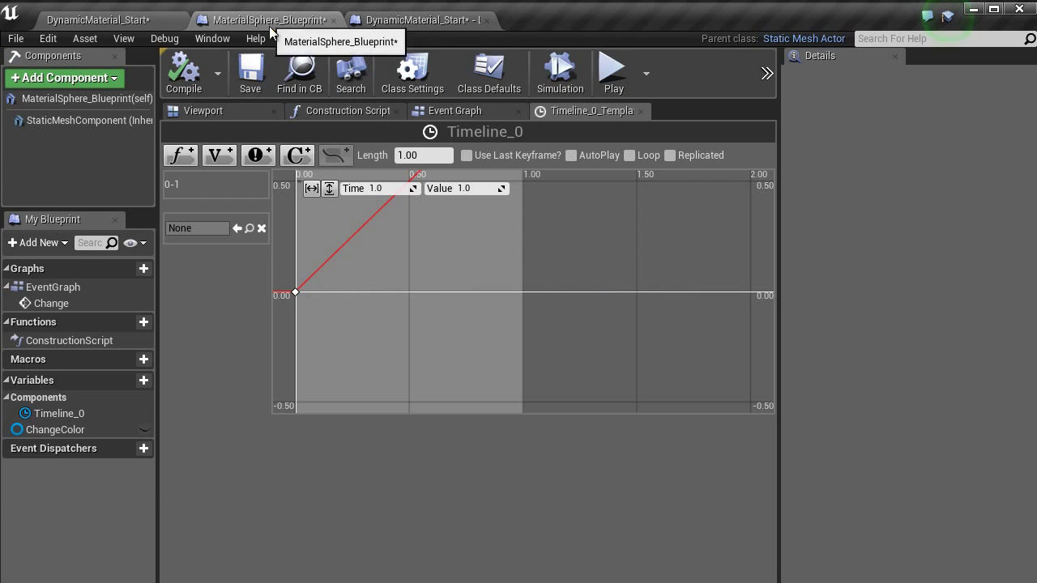
{"action": "left_click", "coordinate": [503, 110]}
{"action": "left_click_drag", "start_coordinate": [516, 258], "coordinate": [736, 332]}
{"action": "right_click_drag", "start_coordinate": [743, 347], "coordinate": [653, 354]}
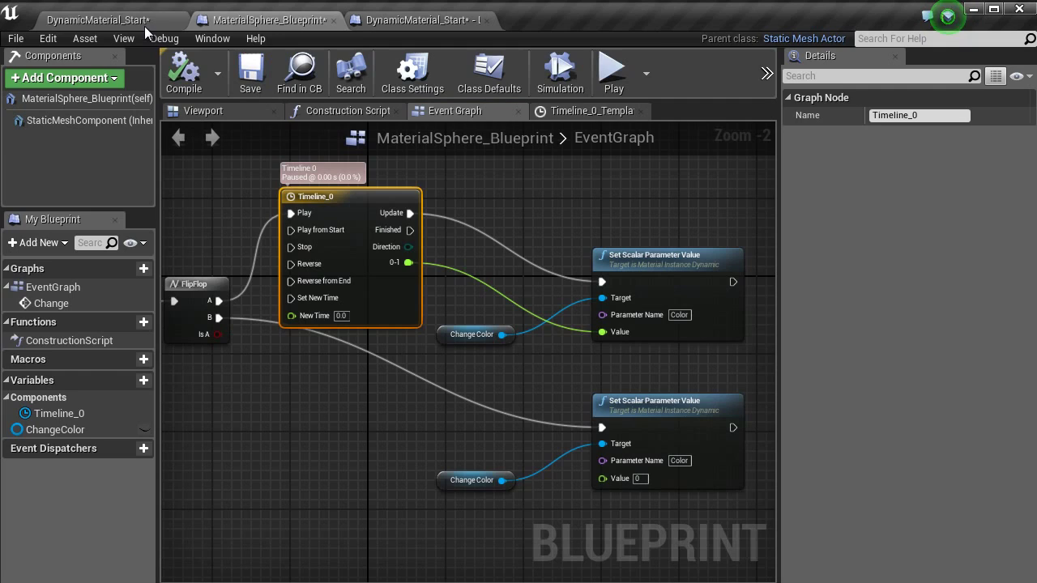
- Play the level from the floor in front of the sphere and walk through the trigger volume to test the timeline-driven color change
{"action": "left_click", "coordinate": [98, 20]}
{"action": "scroll", "coordinate": [663, 416], "scroll_direction": "down", "scroll_amount": 5}
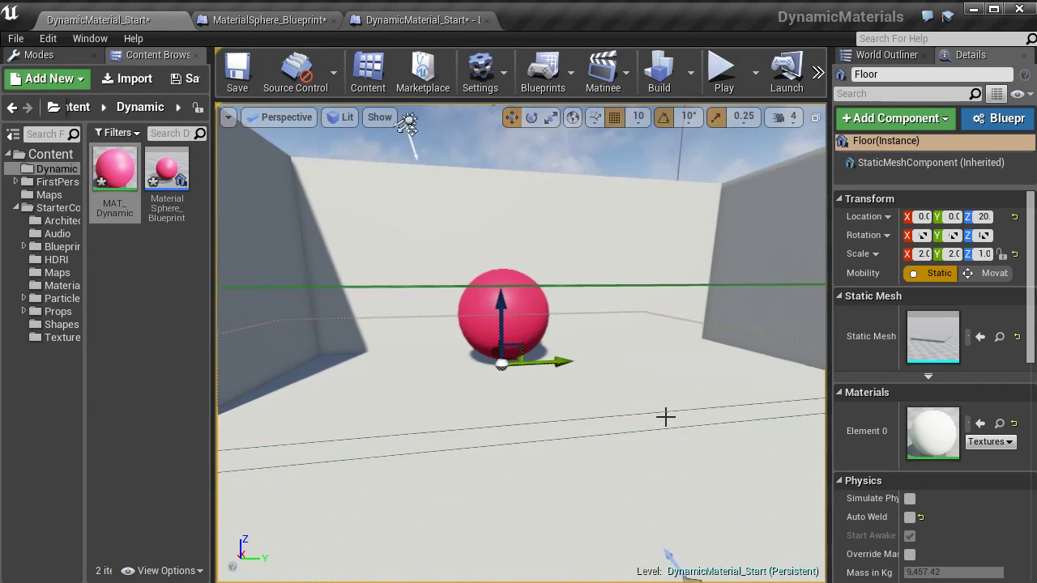
{"action": "right_click", "coordinate": [746, 574]}
{"action": "right_click", "coordinate": [608, 565]}
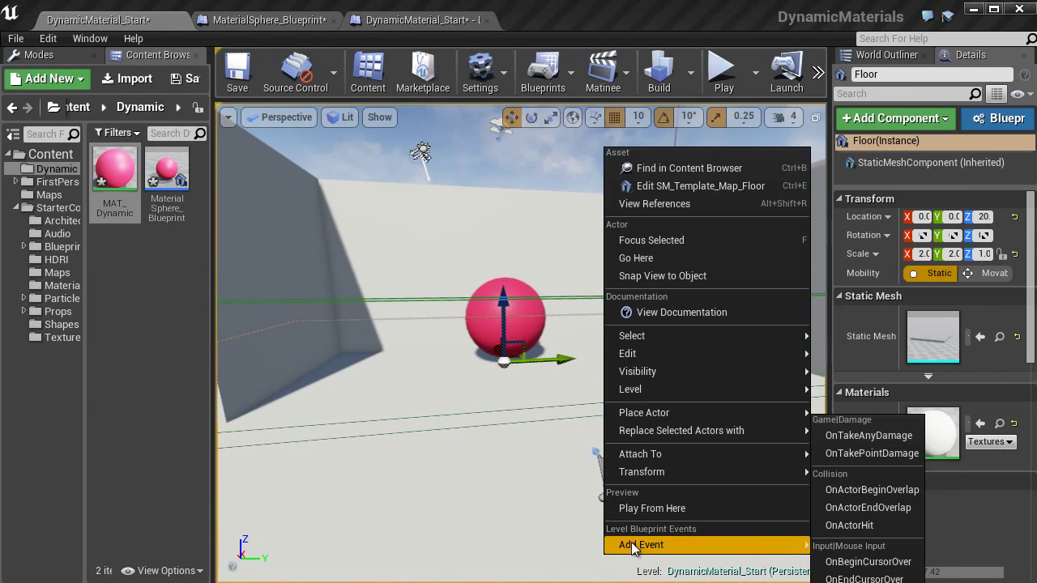
{"action": "left_click", "coordinate": [653, 511]}
{"action": "key", "text": "w"}
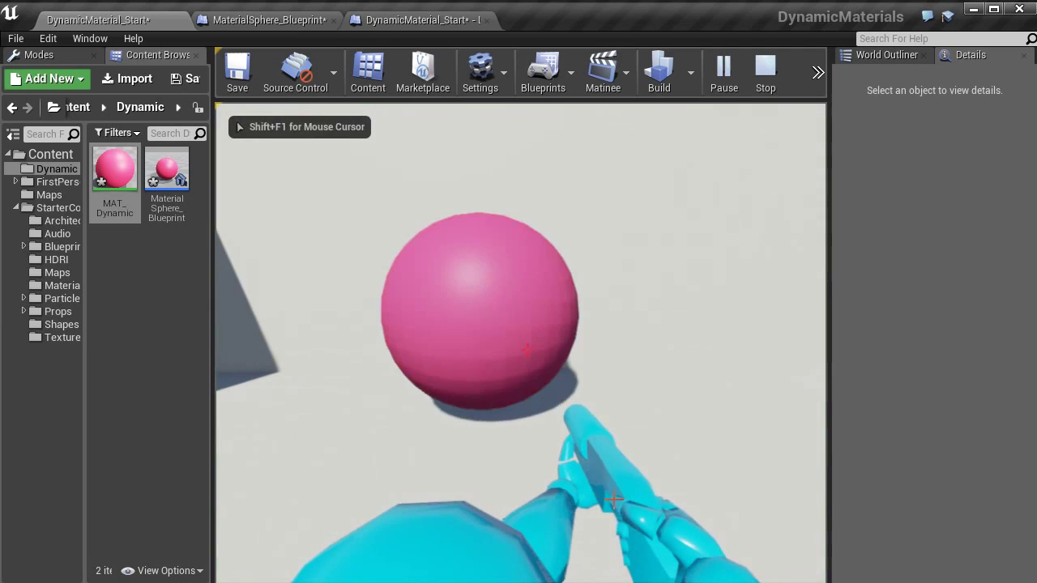
{"action": "key", "text": "s"}
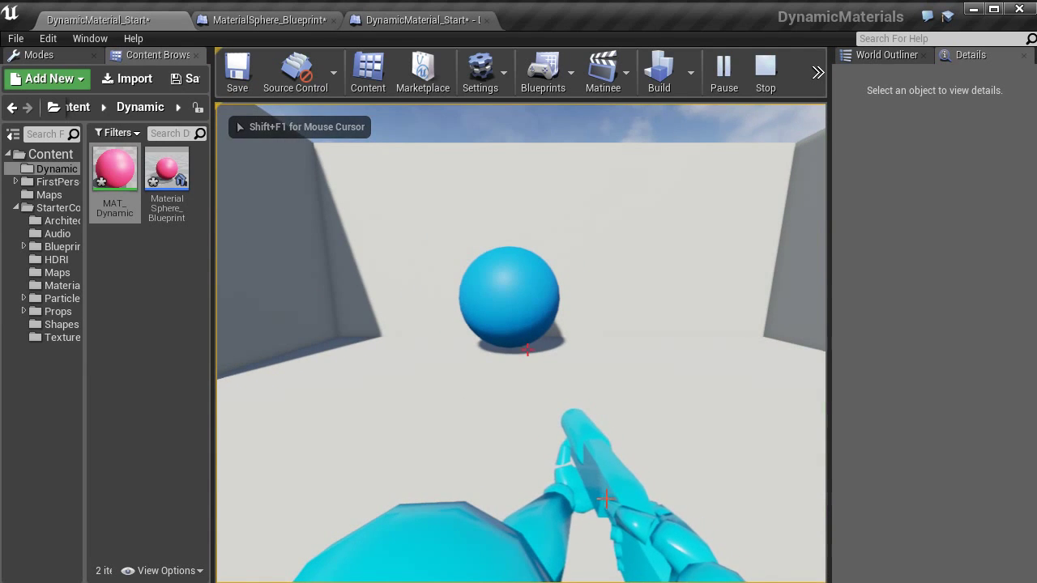
{"action": "key", "text": "Escape"}
- In the MaterialSphere_Blueprint event graph, rewire FlipFlop output A from the timeline's Play input to Play from Start
{"action": "left_click", "coordinate": [420, 19]}
{"action": "left_click", "coordinate": [245, 22]}
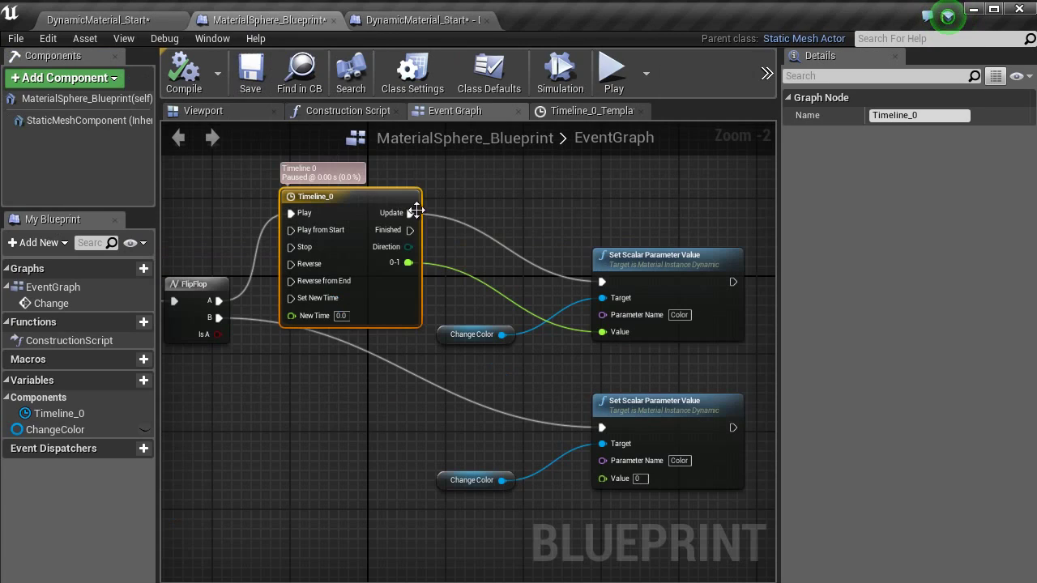
{"action": "left_click_drag", "start_coordinate": [219, 302], "coordinate": [304, 299]}
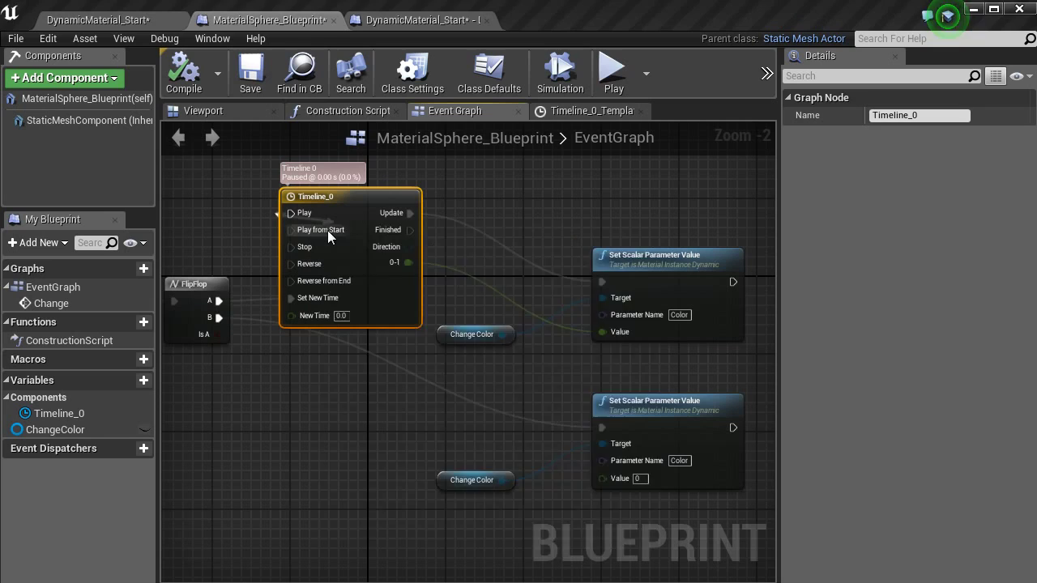
{"action": "left_click_drag", "start_coordinate": [314, 229], "coordinate": [219, 301]}
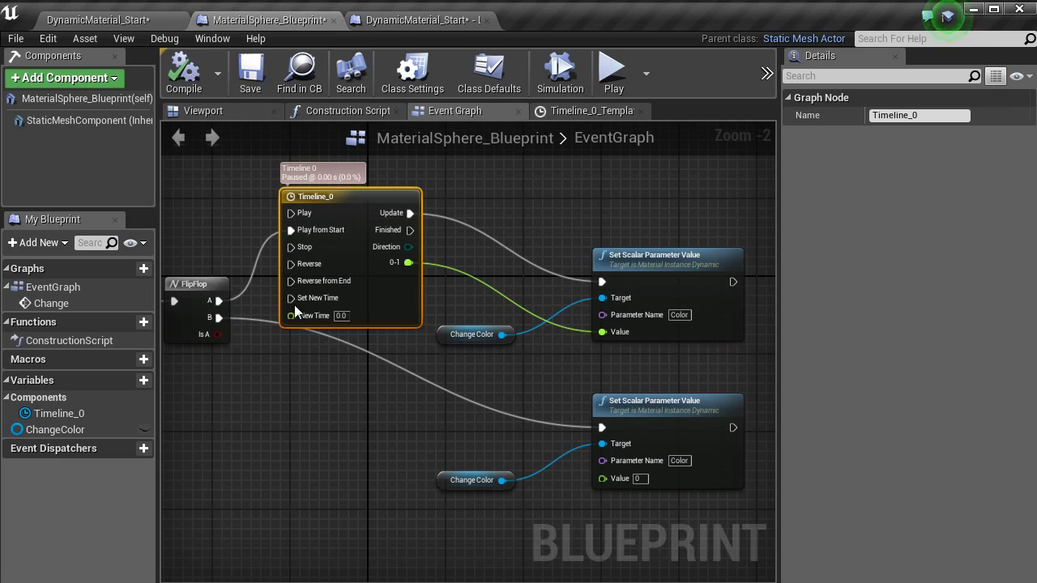
- Play the level from the floor near the Player Start and walk back and forth through the trigger volume to test the restarted color blend
{"action": "left_click", "coordinate": [137, 32]}
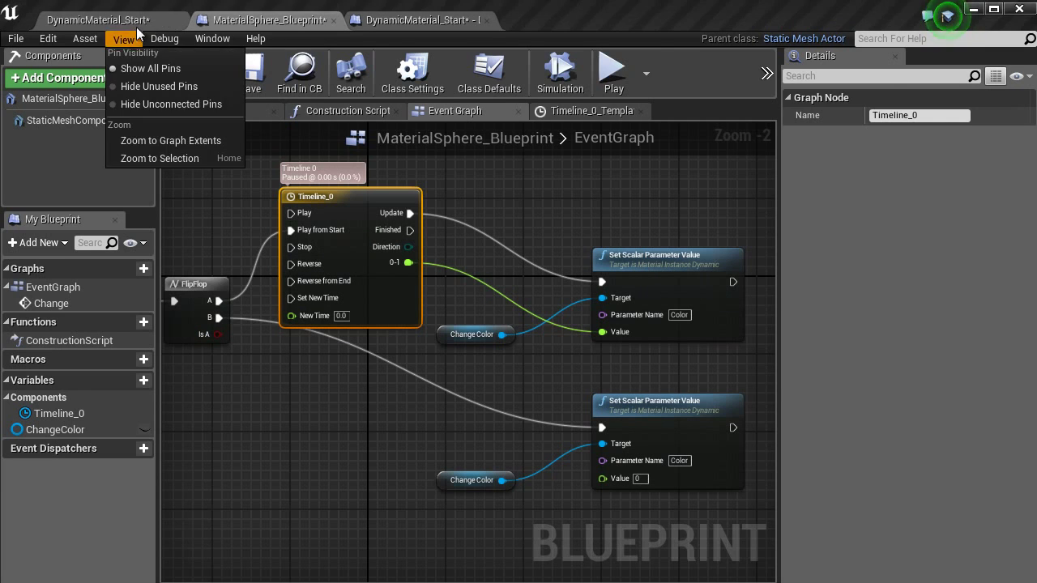
{"action": "left_click", "coordinate": [136, 21]}
{"action": "left_click_drag", "start_coordinate": [475, 243], "coordinate": [572, 494]}
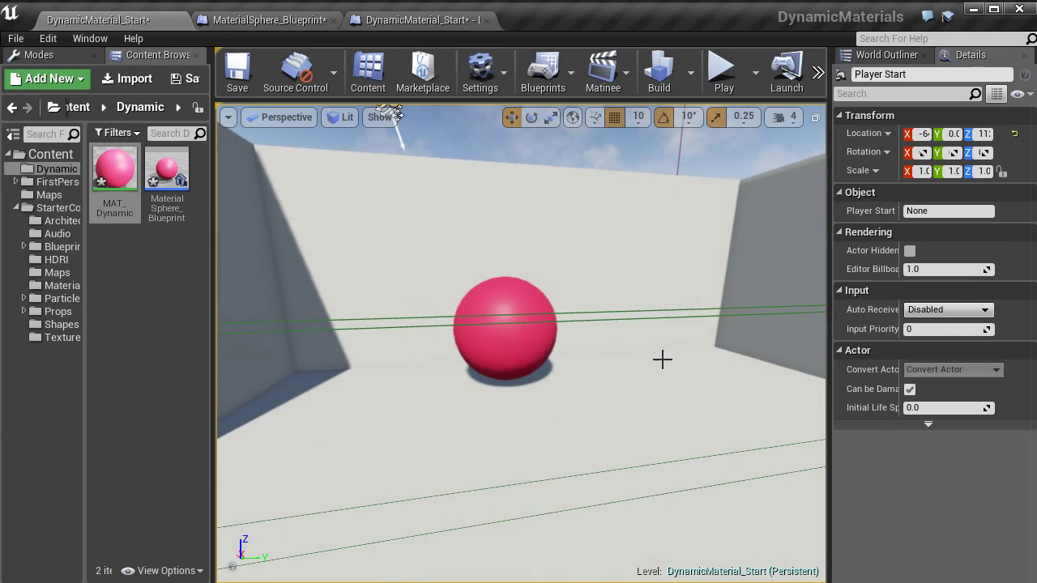
{"action": "key", "text": "f"}
{"action": "right_click", "coordinate": [567, 514]}
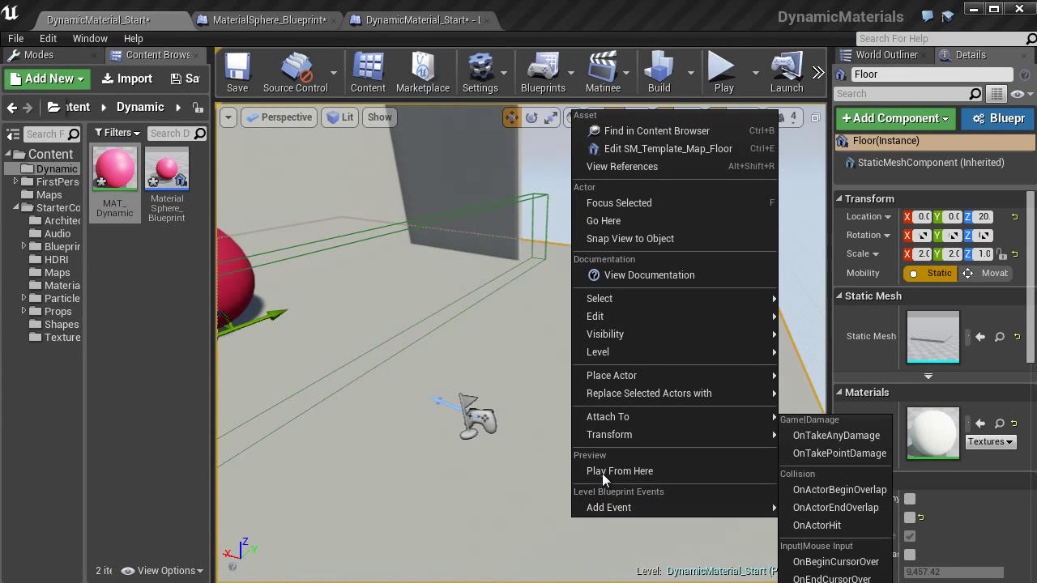
{"action": "left_click", "coordinate": [602, 473]}
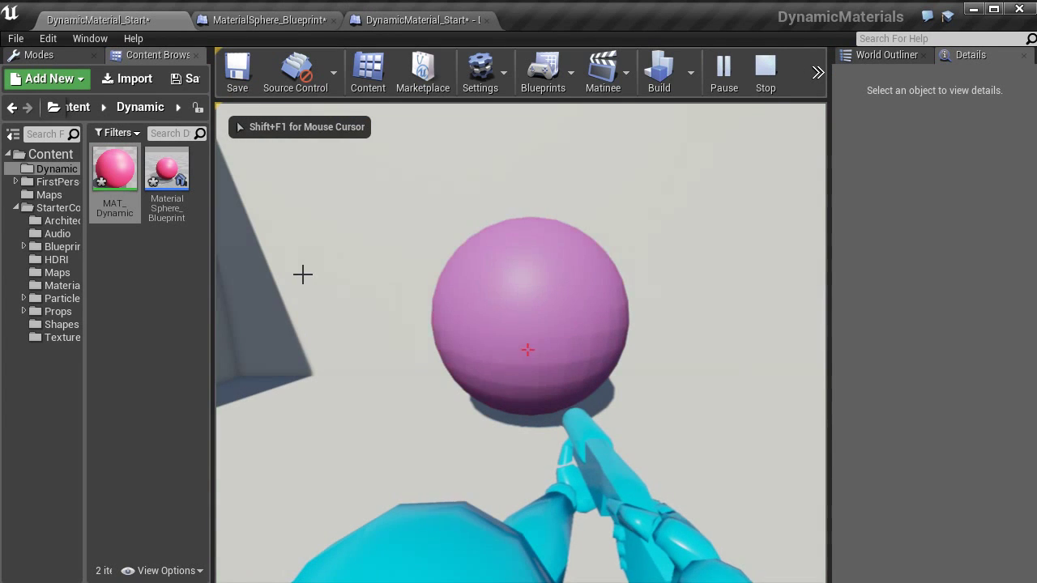
{"action": "key", "text": "s"}
{"action": "key", "text": "w"}
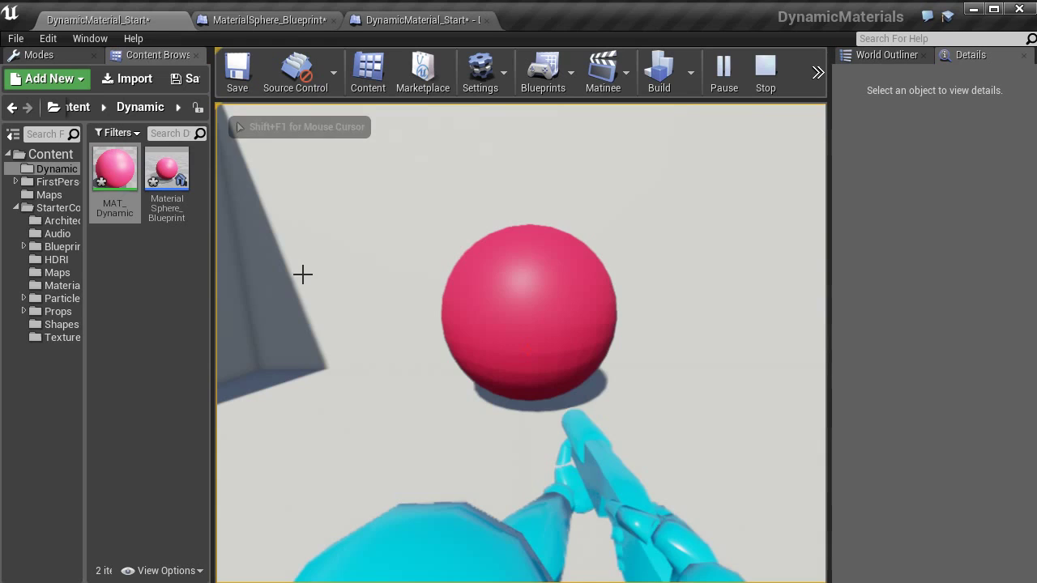
{"action": "key", "text": "s"}
{"action": "key", "text": "w"}
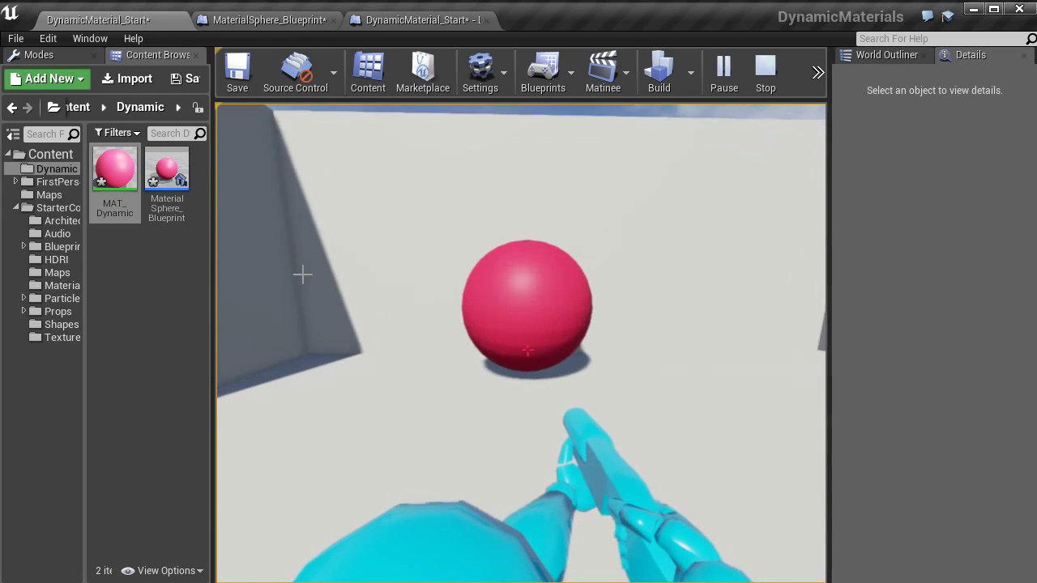